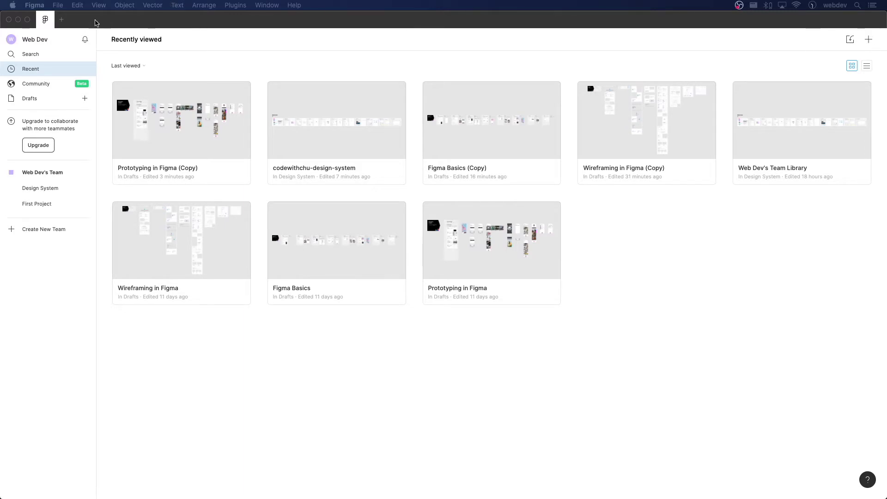
Step: Create a new design file and set its canvas background color to 111111
left_click(63, 23)
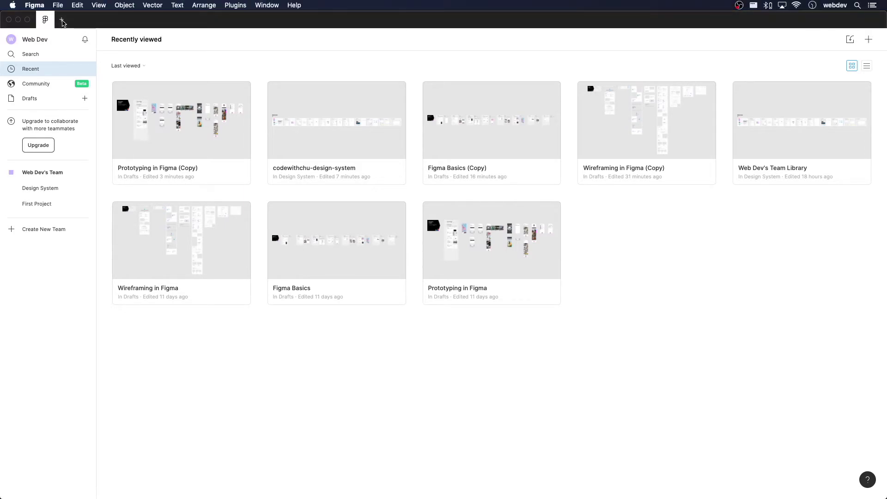
left_click(62, 23)
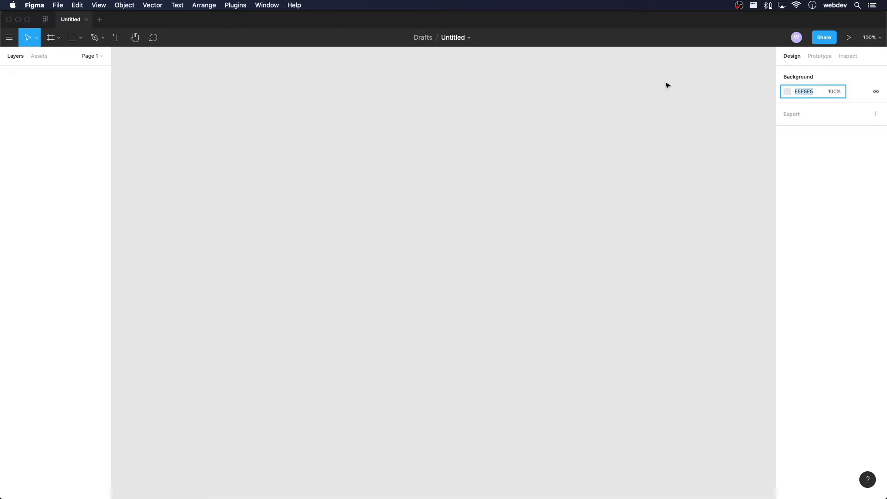
type("111111")
key("Return")
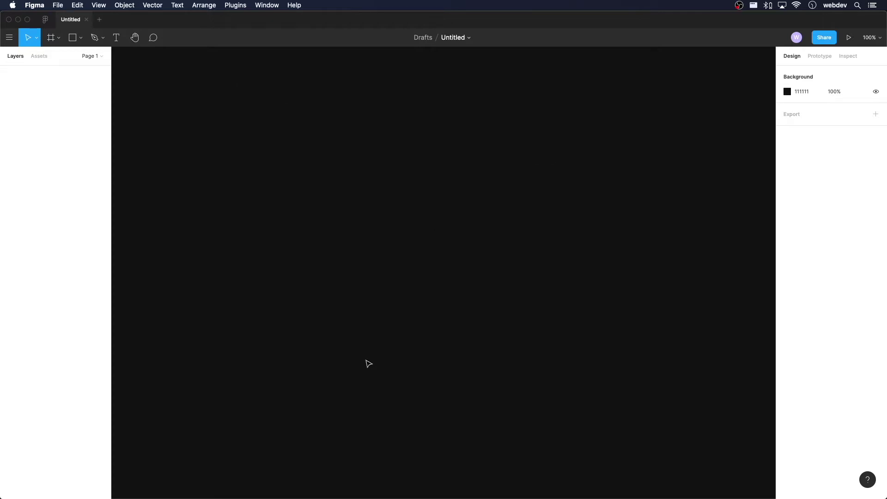
Step: Add a text layer reading "sdfsdf" in the upper middle of the canvas
key("t")
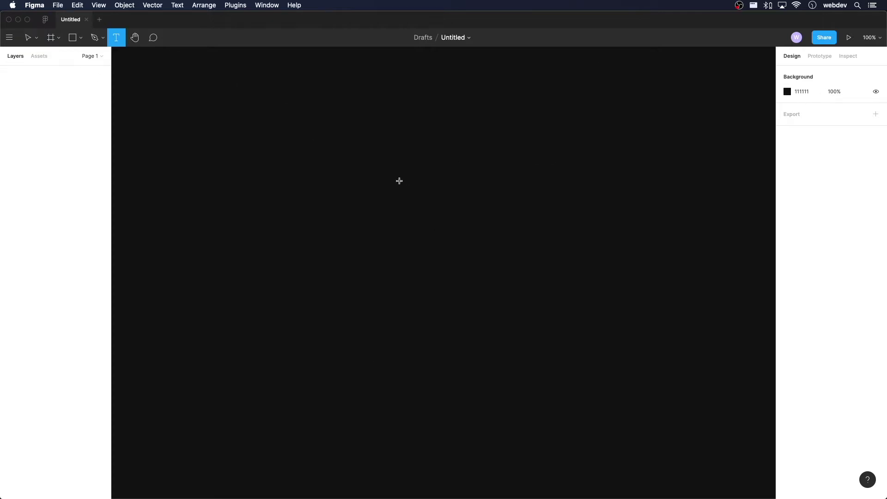
left_click(398, 181)
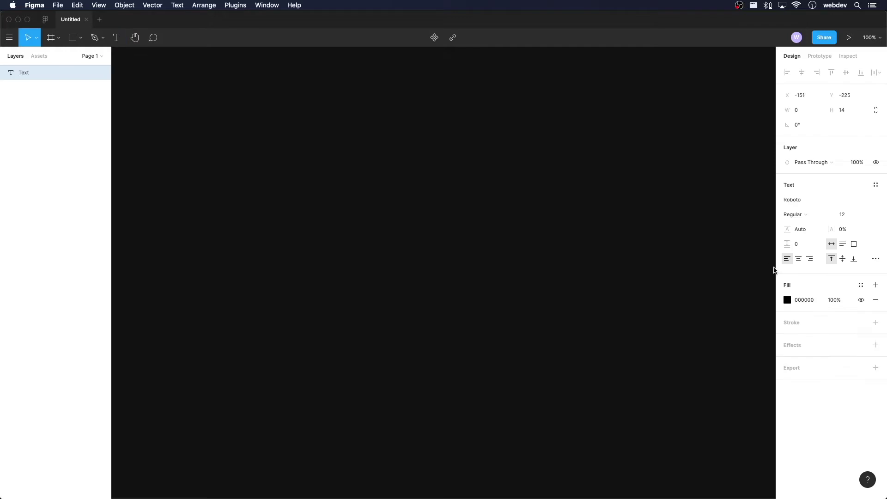
type("sdfsdf")
Step: Set the fill color of the "sdfsdf" text to FFFFFF
left_click(808, 301)
left_click(787, 300)
type("FFFFFF")
key("Return")
left_click(666, 378)
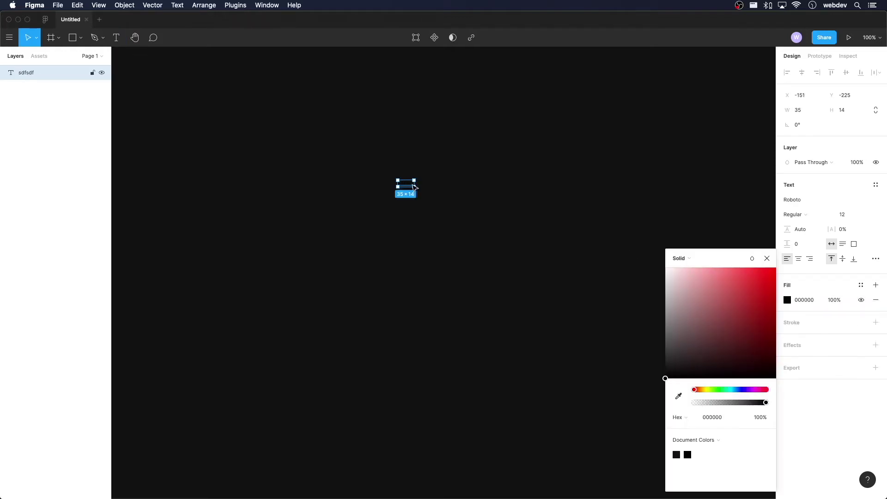
left_click(787, 301)
left_click(786, 300)
type("FFFFFF")
key("Return")
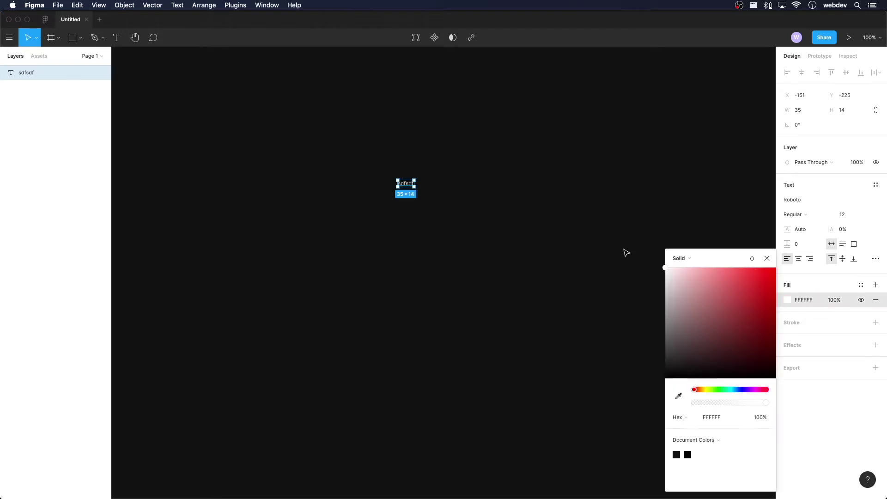
left_click(471, 243)
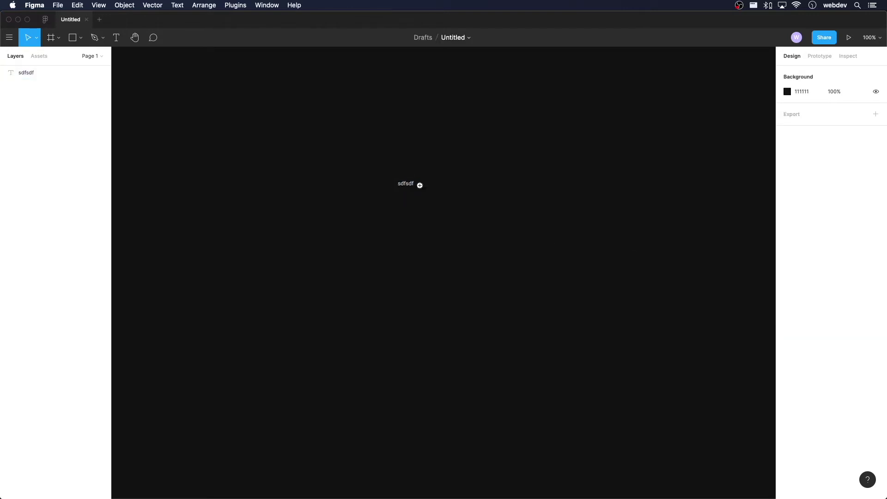
Step: Examine the text layer at different magnifications, including zoom to selection and zoom to fit
scroll(418, 184, "up", 5)
scroll(361, 185, "up", 5)
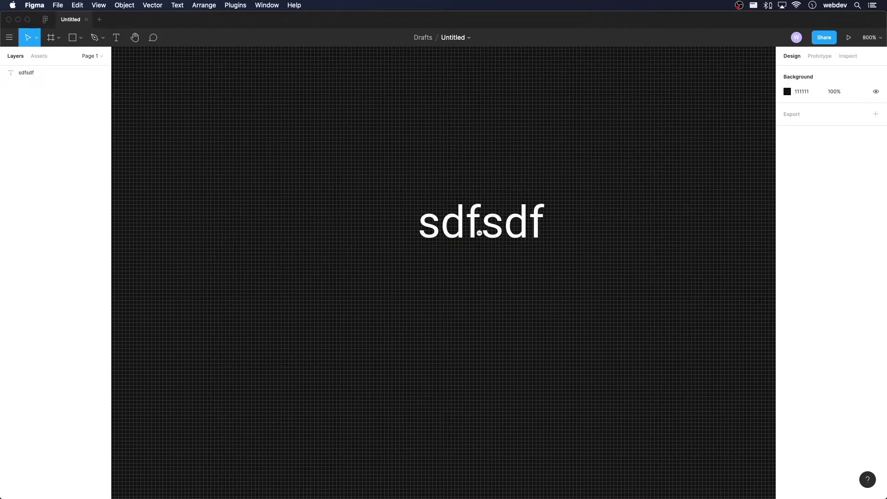
scroll(482, 237, "down", 5)
mouse_move(347, 144)
left_mouse_down()
mouse_move(438, 218)
mouse_move(619, 330)
left_mouse_up()
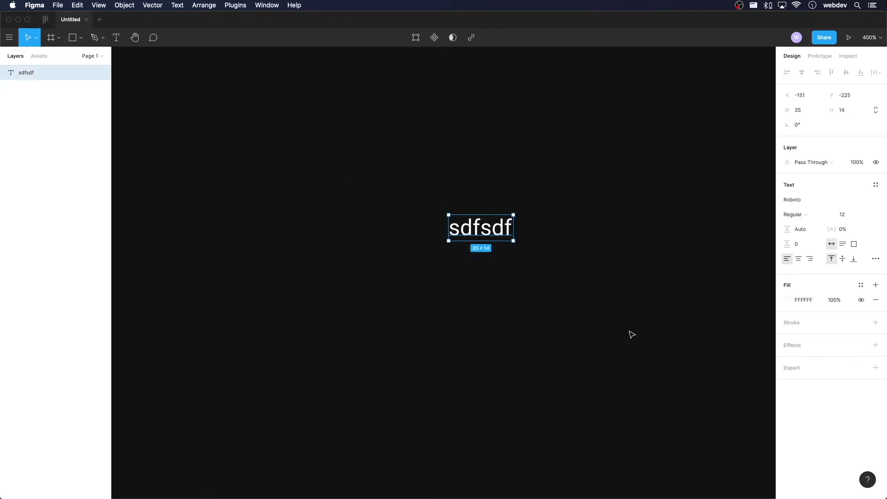
key("shift+2")
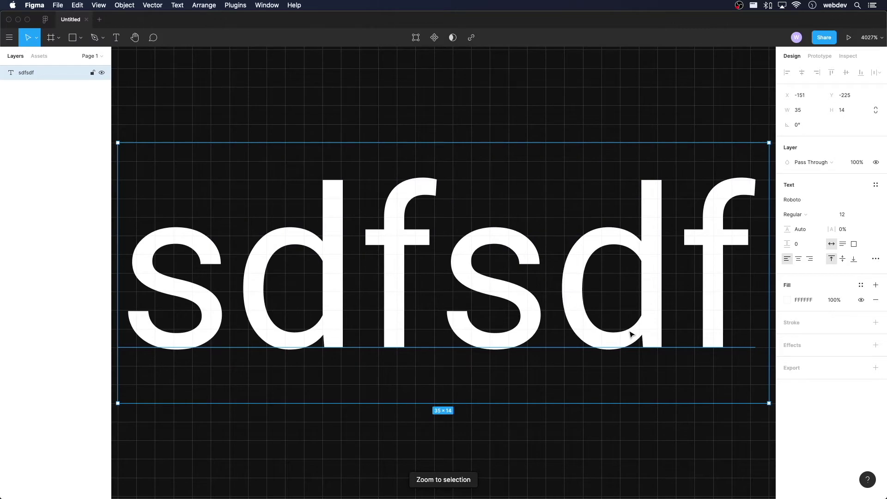
key("shift+1")
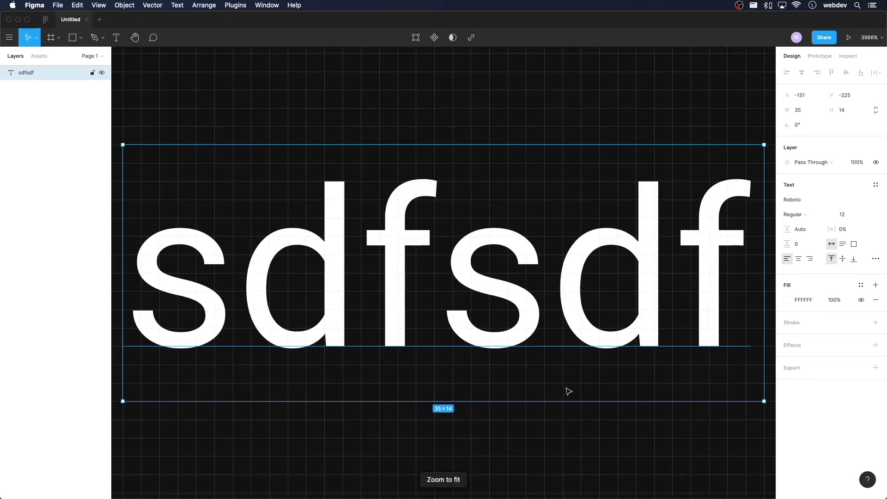
left_click(415, 128)
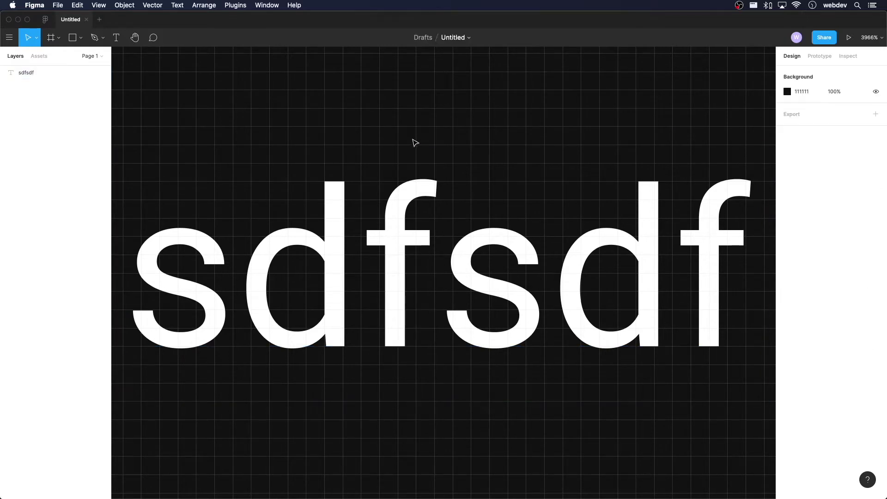
left_click(479, 236, "alt")
left_click(479, 235, "alt")
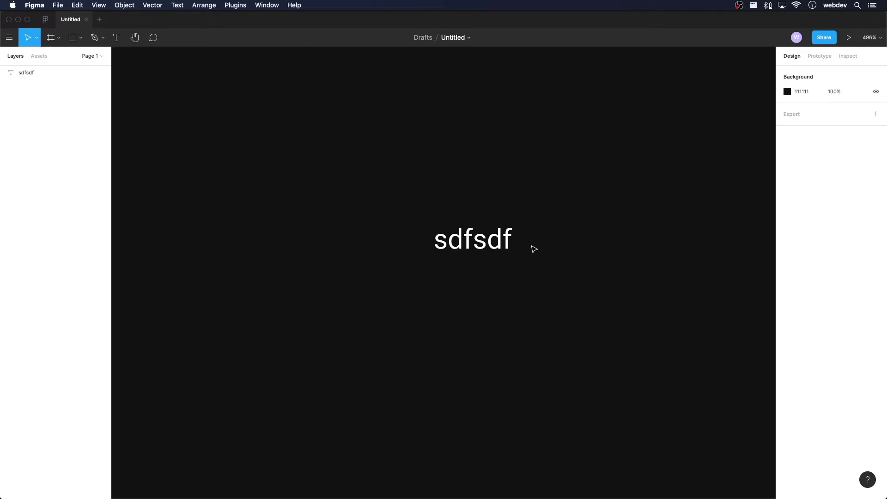
Step: Turn on the rulers around the canvas
key("shift+r")
key("shift+r")
key("shift+r")
key("shift+r")
key("shift+r")
key("shift+r")
key("shift+r")
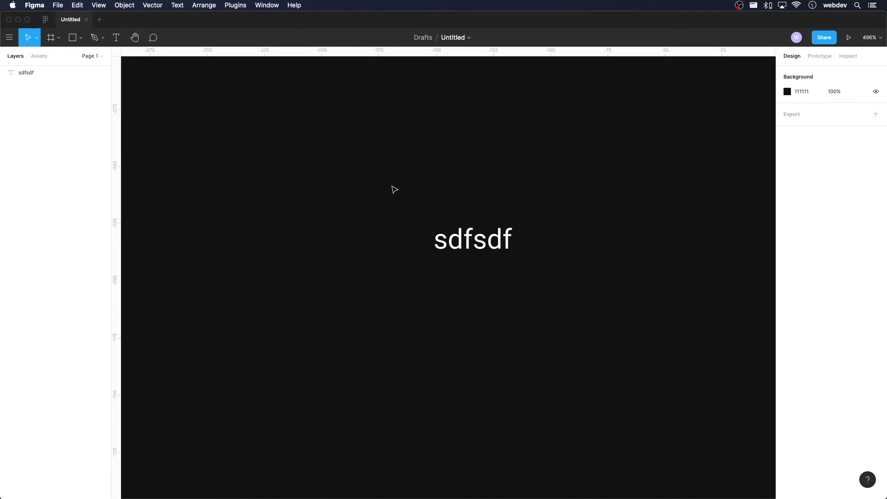
key("f")
left_click_drag(371, 157, 625, 346)
key("super+z")
Step: Replace the placeholder text with "macOS Web Development Setup"
left_click(455, 242)
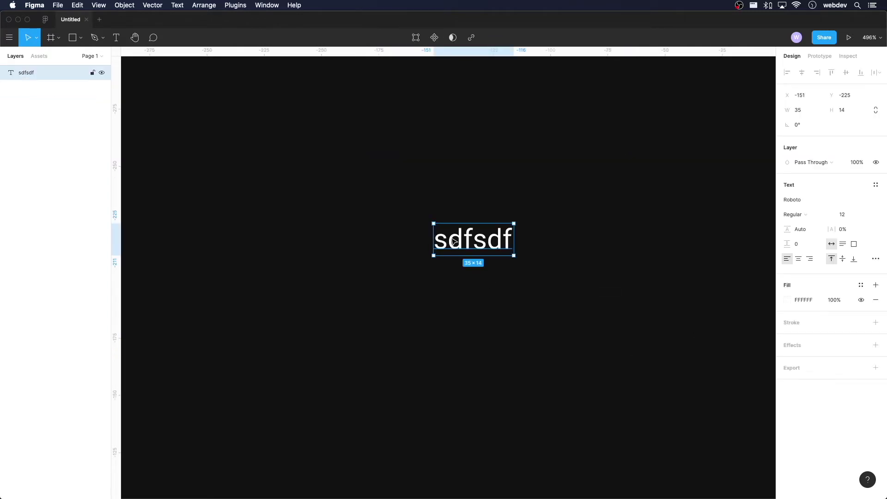
double_click(450, 238)
left_click_drag(440, 240, 569, 248)
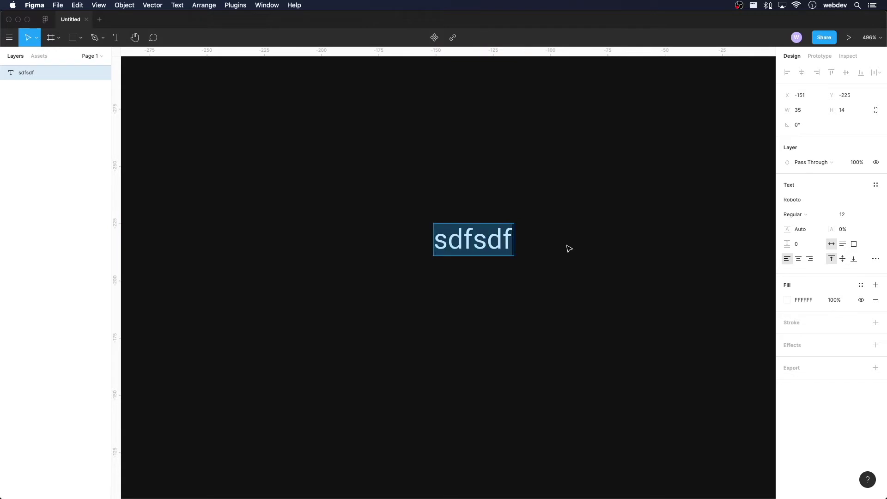
type("mac")
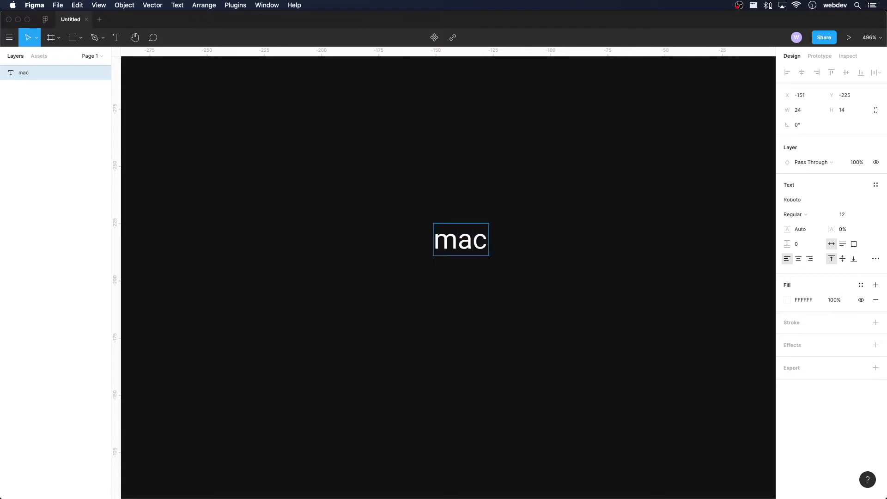
type("OS Web De")
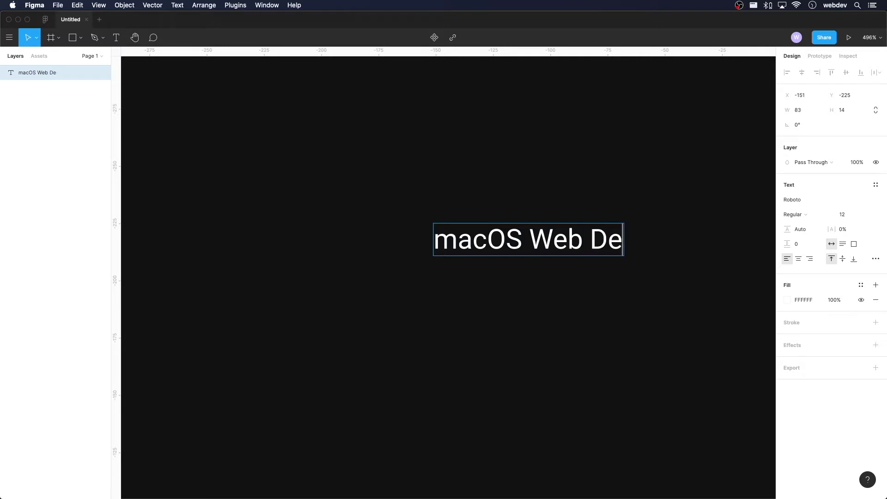
type("velopment Setup")
key("Escape")
scroll(588, 277, "right", 5)
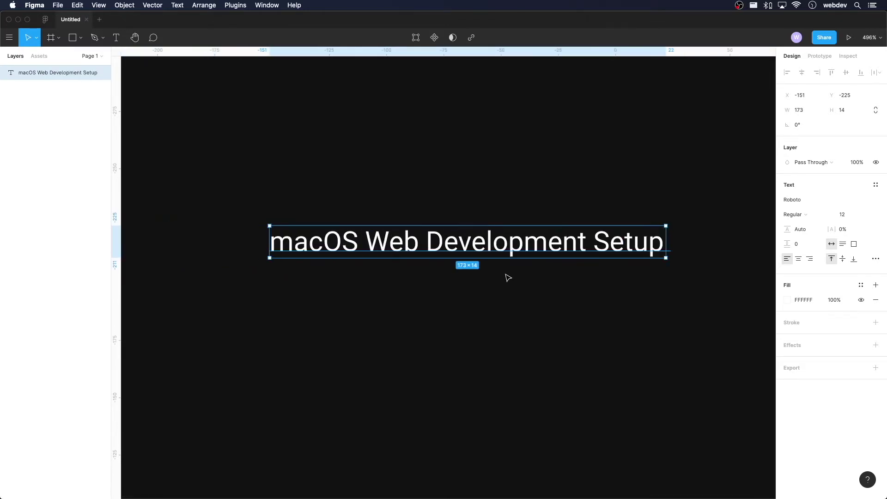
Step: Append "| Tutorial Series | 10 Figma" to the title text and move the layer to about X -247, Y -244
left_click(505, 274, "alt")
key("Return")
key("Right")
type("| Tutor")
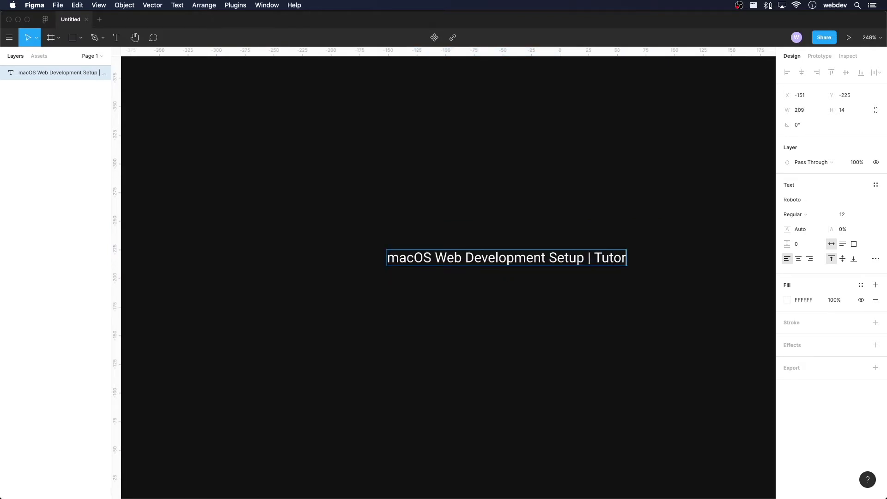
type("ial Series | 10 Figma")
key("Escape")
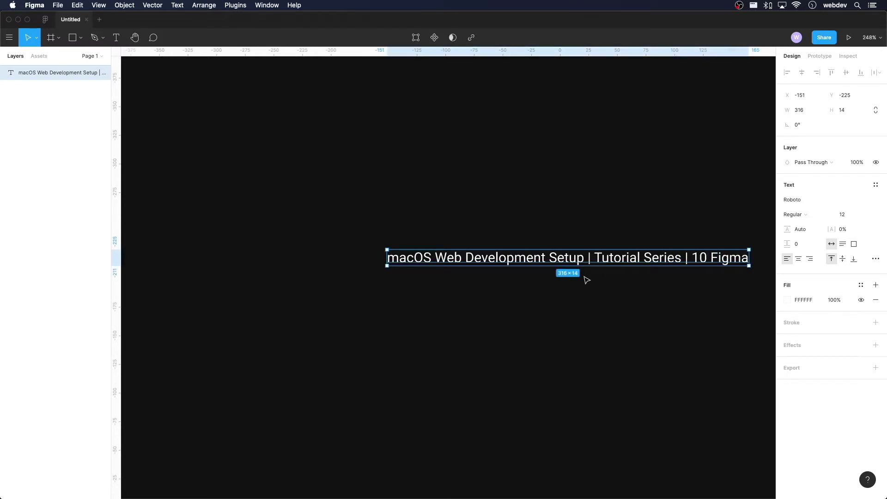
left_click_drag(606, 259, 496, 238)
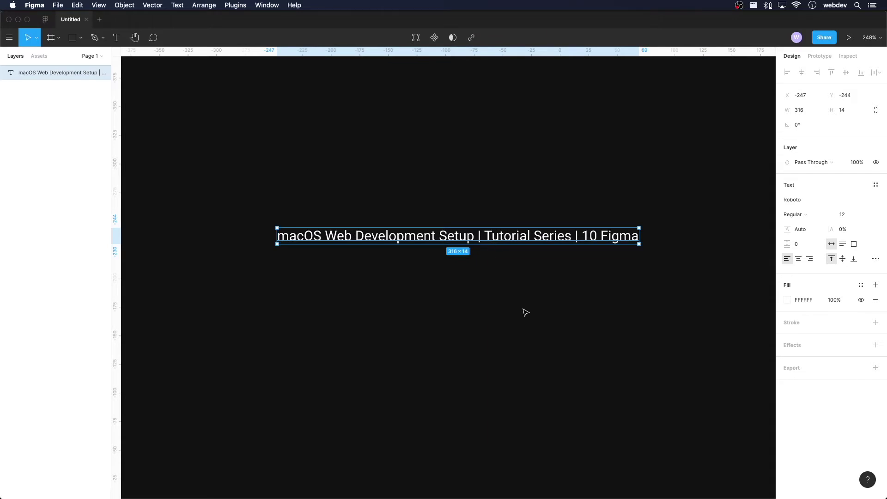
Step: Inspect the title text's properties, typography and generated CSS code
left_click(544, 287)
key("super+a")
left_click(852, 57)
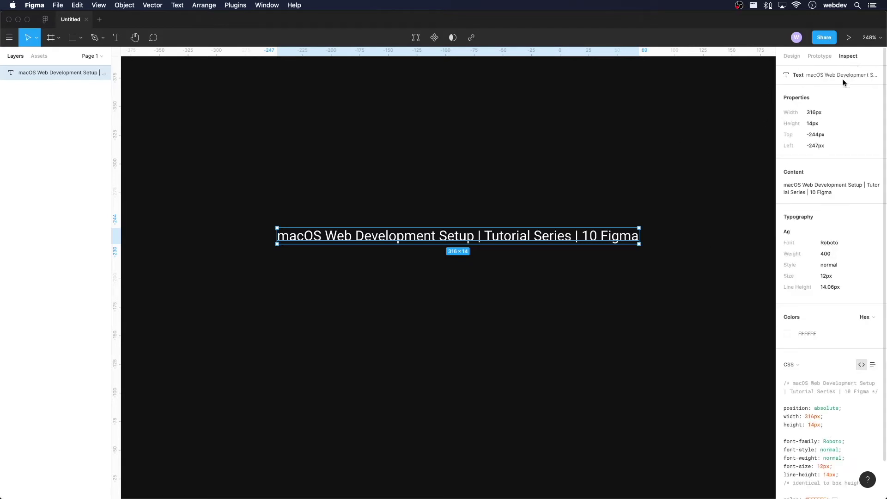
scroll(837, 324, "down", 2)
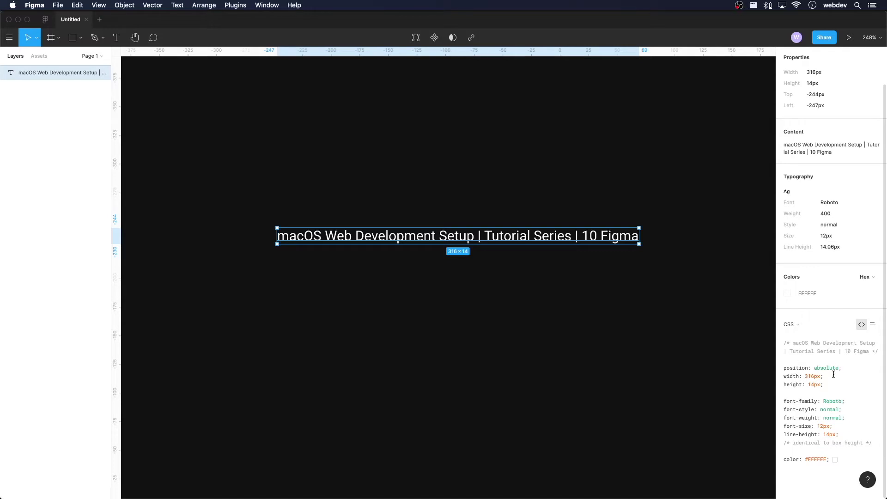
left_click_drag(793, 377, 812, 405)
scroll(850, 425, "up", 2)
scroll(843, 409, "down", 2)
left_click(455, 276)
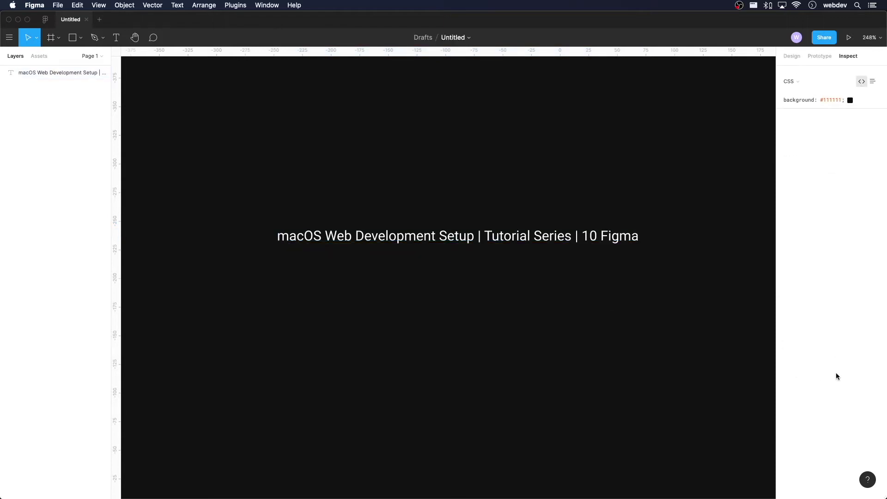
left_click(617, 241)
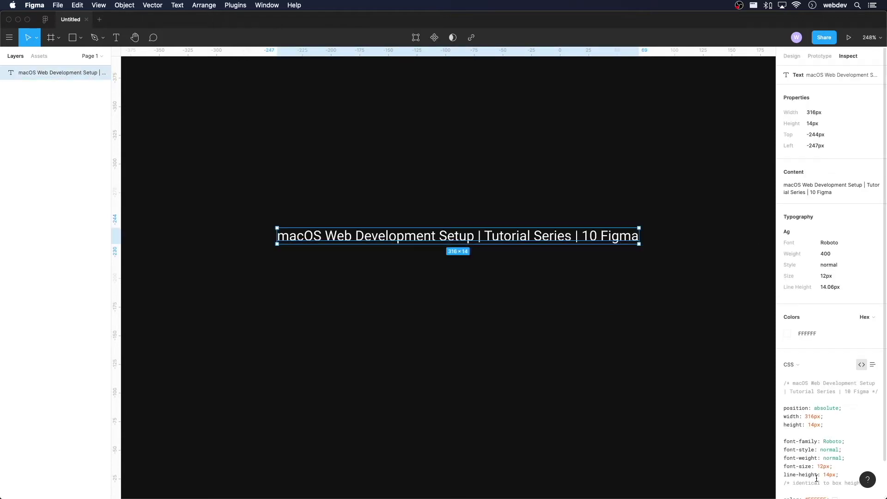
left_click(797, 56)
left_click(849, 58)
left_click(791, 56)
Step: Set the title text box's width to 220 so the title wraps onto two lines
left_click(318, 197)
left_click_drag(346, 181, 488, 300)
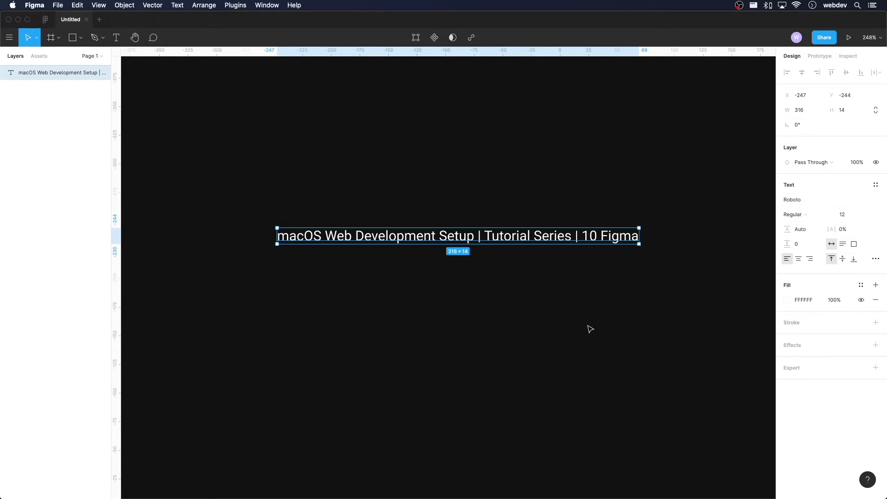
left_click(560, 332)
left_click(539, 243)
left_click(806, 110)
type("2")
key("Return")
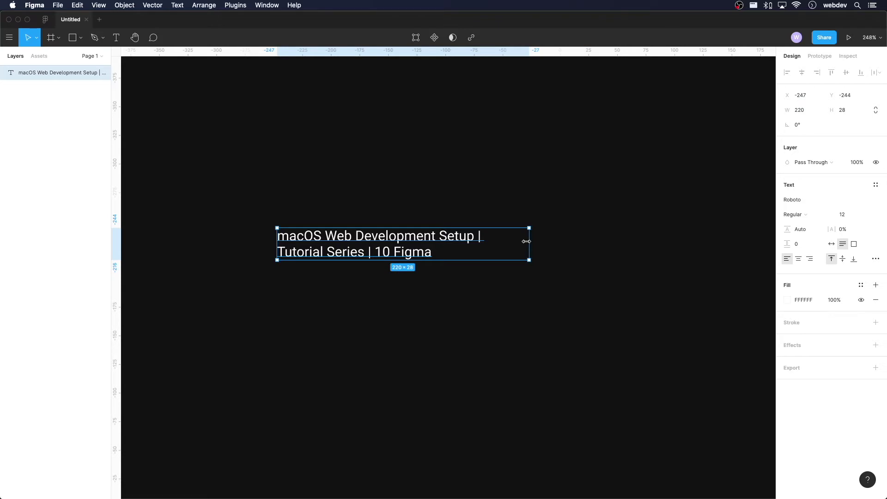
Step: Make the title text Bold and set its font size to 14
left_click(538, 316)
left_click(367, 256)
left_click(831, 213)
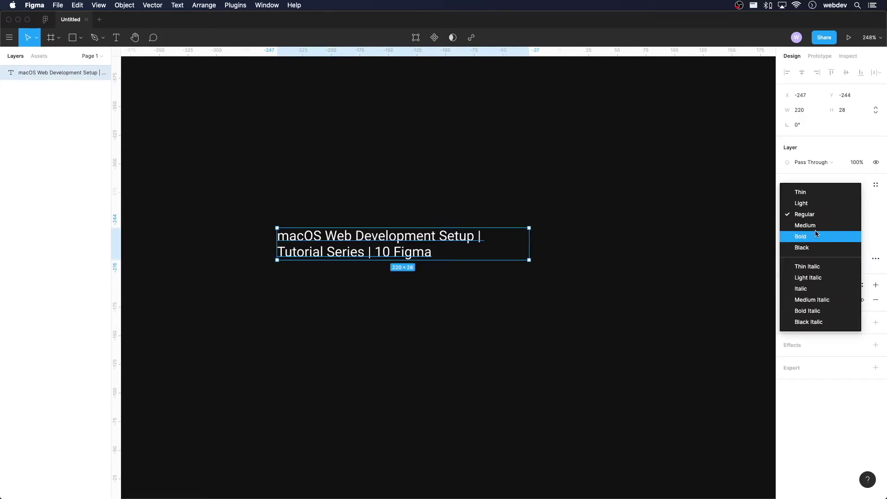
left_click(815, 231)
left_click(849, 216)
type("14\\")
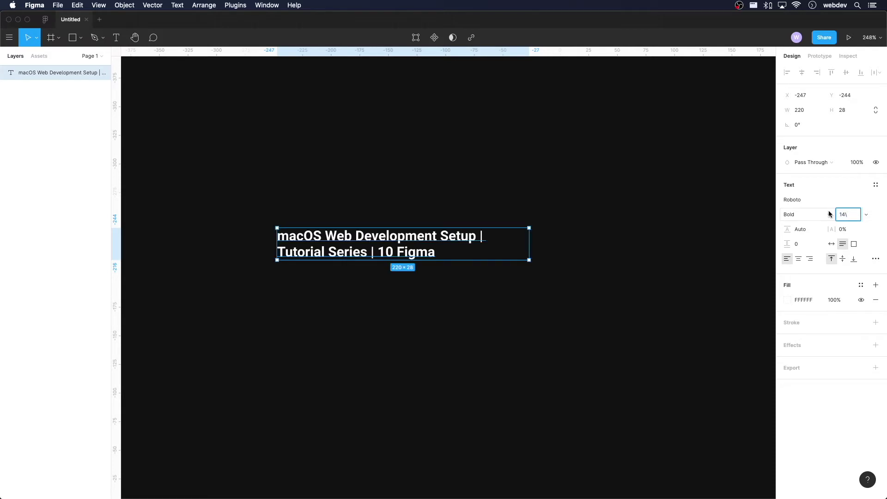
key("Return")
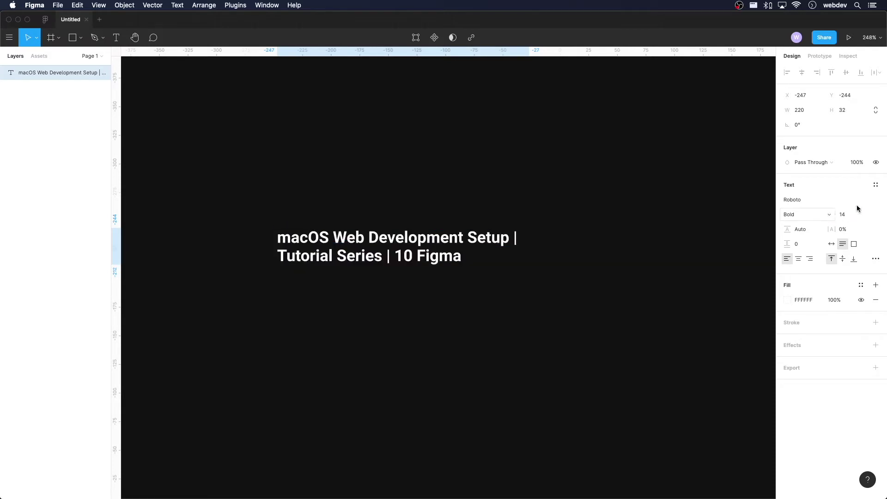
Step: Create a text style named "video/title" from the title text's formatting
left_click(874, 185)
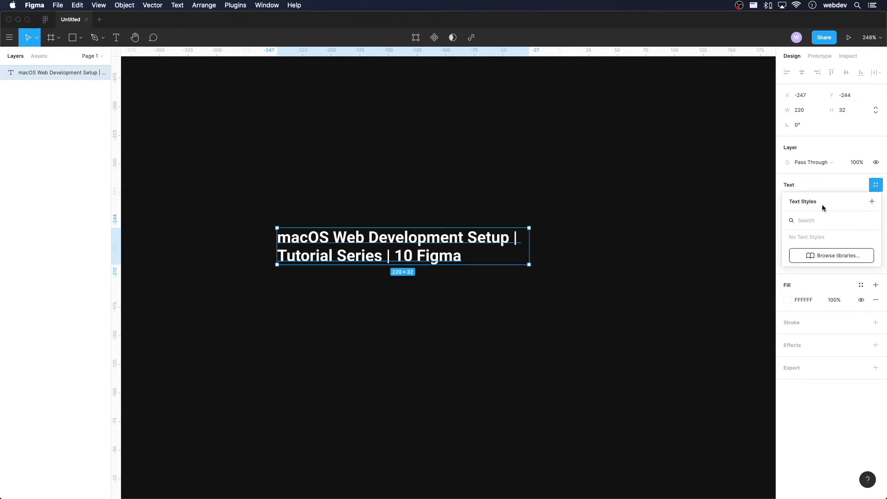
left_click(872, 202)
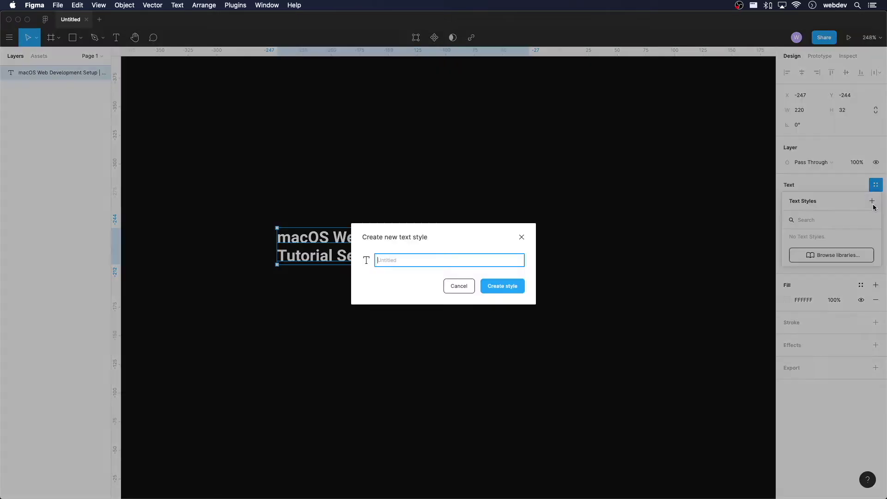
type("video/title")
left_click(505, 289)
Step: Duplicate the title text directly beneath the original, at about Y -202
left_click(451, 268)
left_click_drag(450, 262, 450, 310)
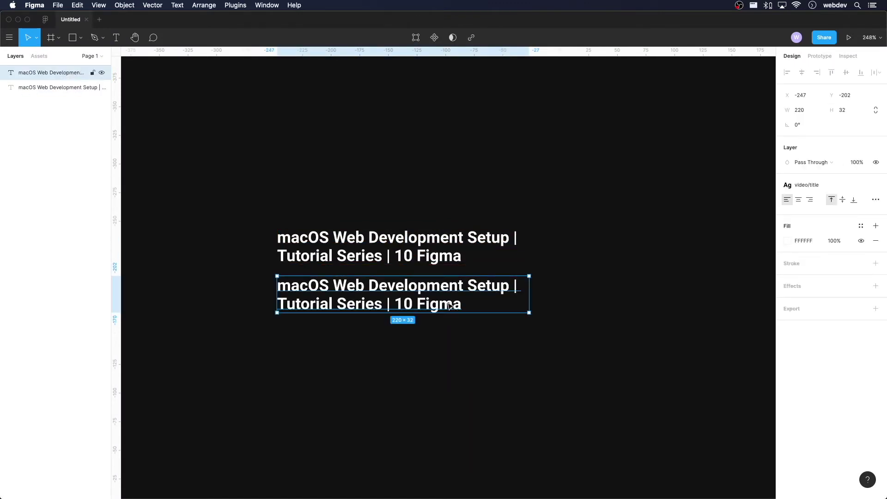
Step: Undo the last duplication and duplicate the title text again 16 px below the original, at Y -196
key("super+z")
mouse_move(445, 260)
left_mouse_down()
mouse_move(444, 316)
mouse_move(438, 290)
mouse_move(446, 318)
mouse_move(447, 308)
mouse_move(456, 314)
left_mouse_up()
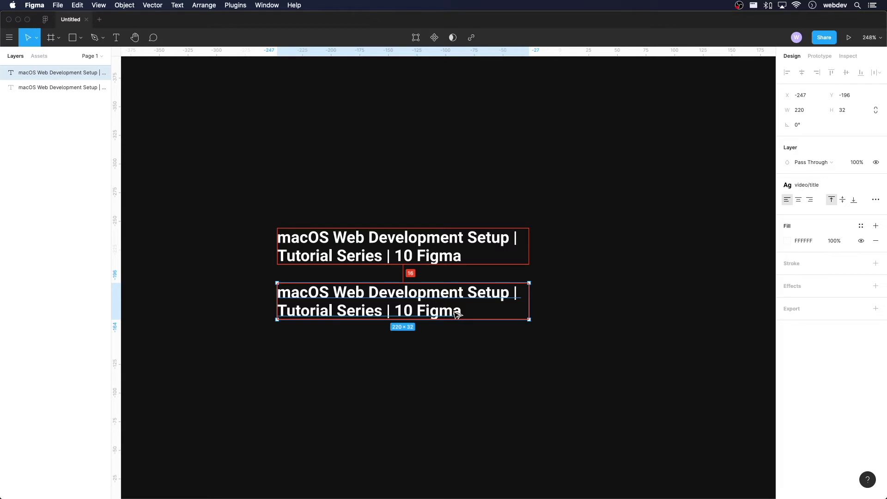
left_click_drag(386, 202, 417, 409)
left_click(429, 344)
left_click(435, 309)
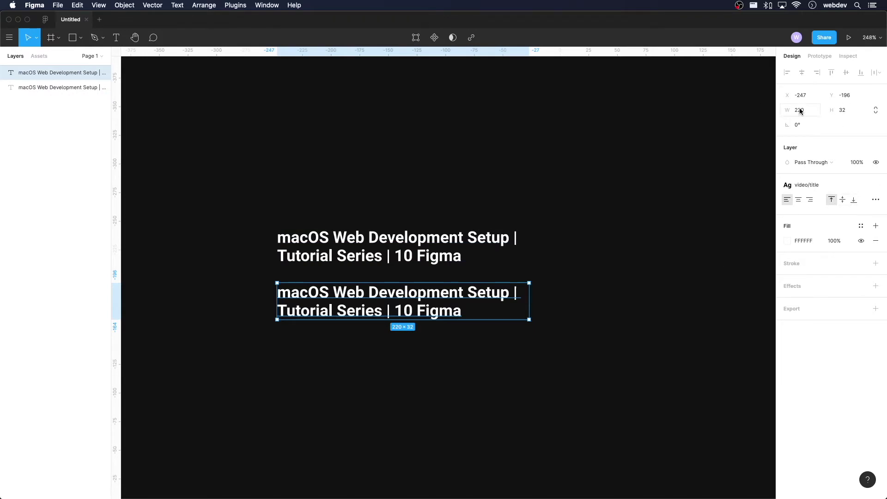
Step: Detach the lower text from its text style and set its font weight to Regular
mouse_move(855, 188)
left_click(875, 185)
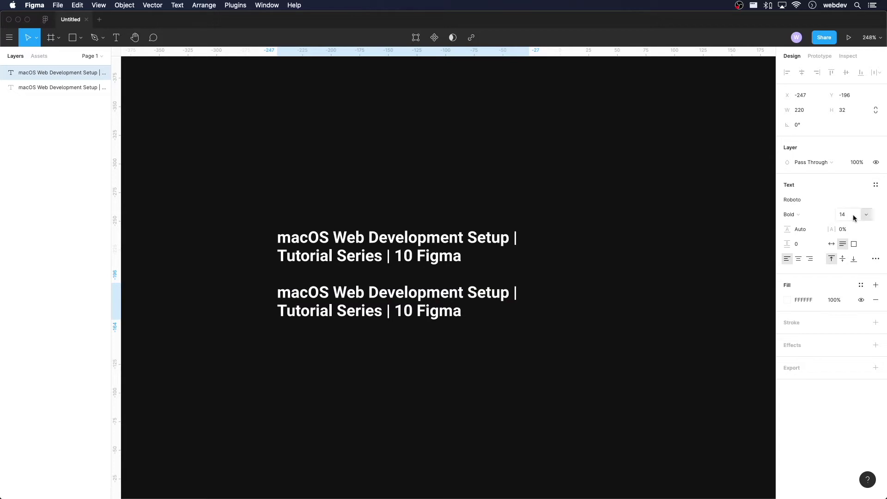
left_click(831, 215)
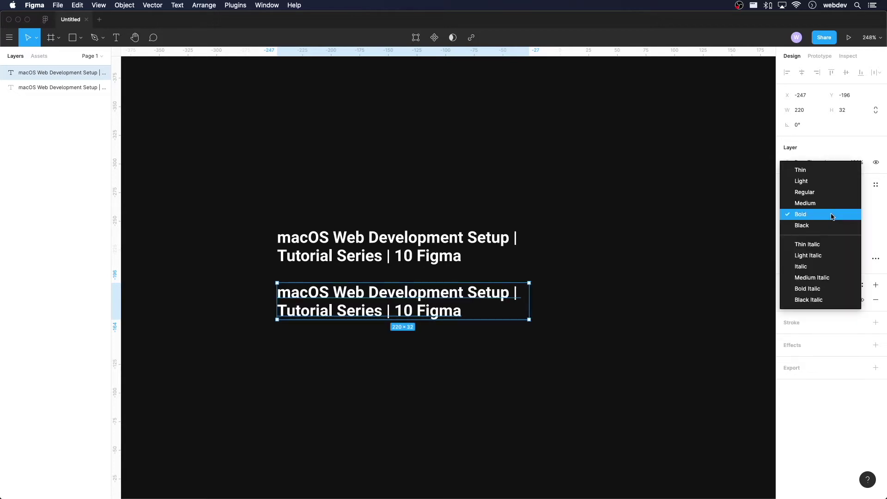
left_click(832, 192)
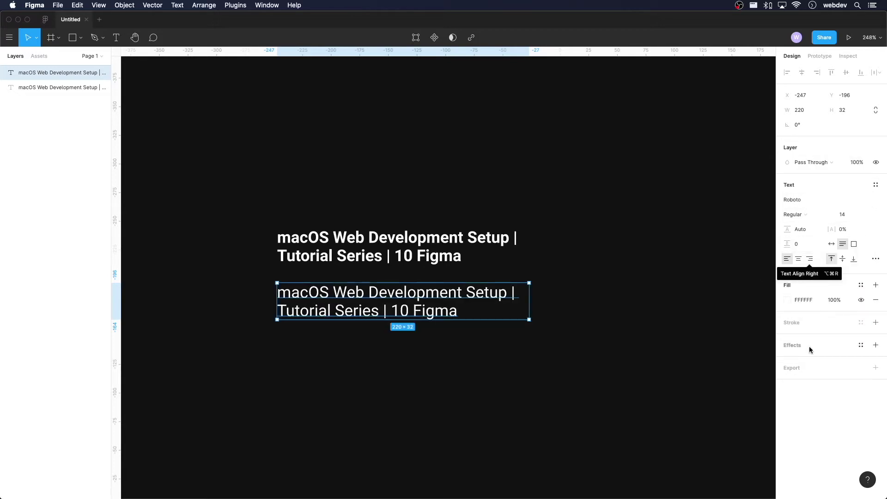
Step: Change the lower text's fill color to light grey DDDDDD
left_click(788, 301)
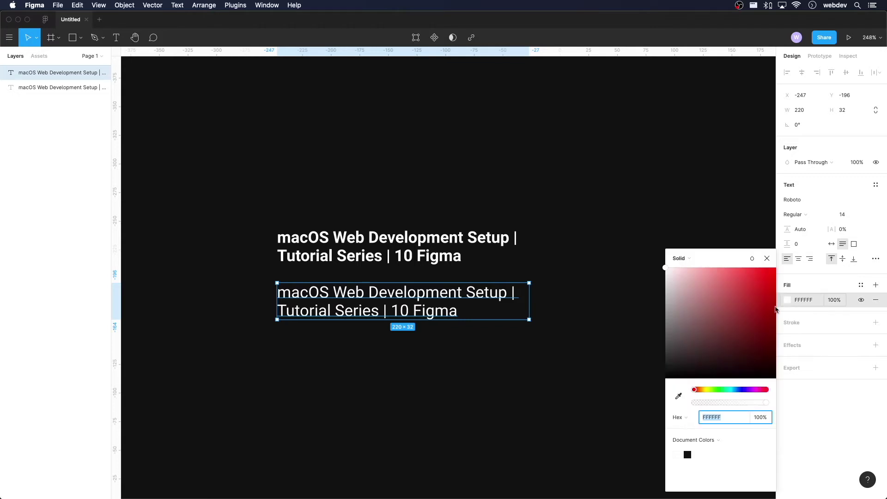
left_click(665, 281)
left_click_drag(664, 287, 665, 289)
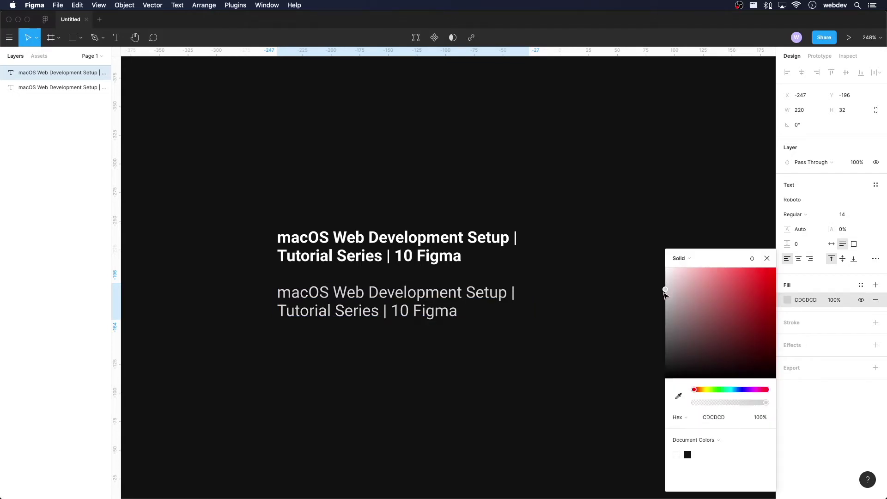
left_click(803, 300)
type("DDDDDD")
key("Return")
Step: Replace the lower text with "codewithchu" on the first line and "10 views 1 week ago" on the second
double_click(452, 304)
key("super+a")
left_click_drag(455, 311, 192, 286)
type("codeiw")
key("BackSpace")
key("BackSpace")
type("withchu")
key("Return")
type("10 vie")
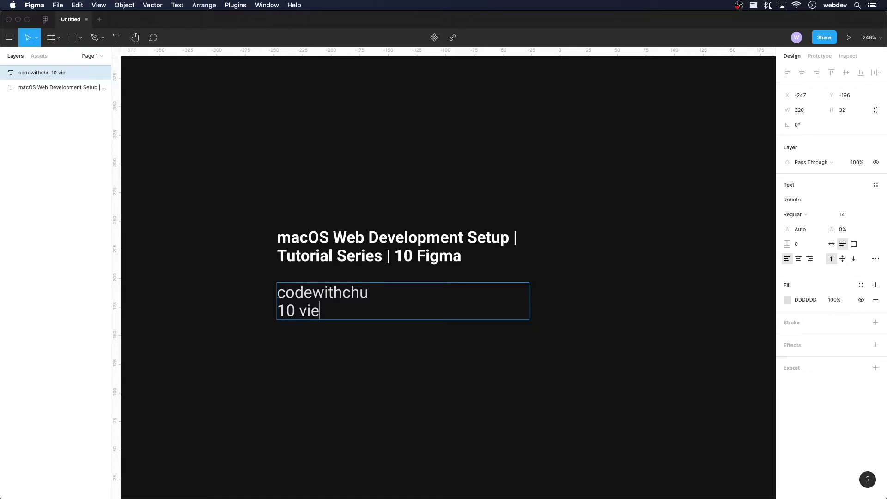
type("ws 1 week")
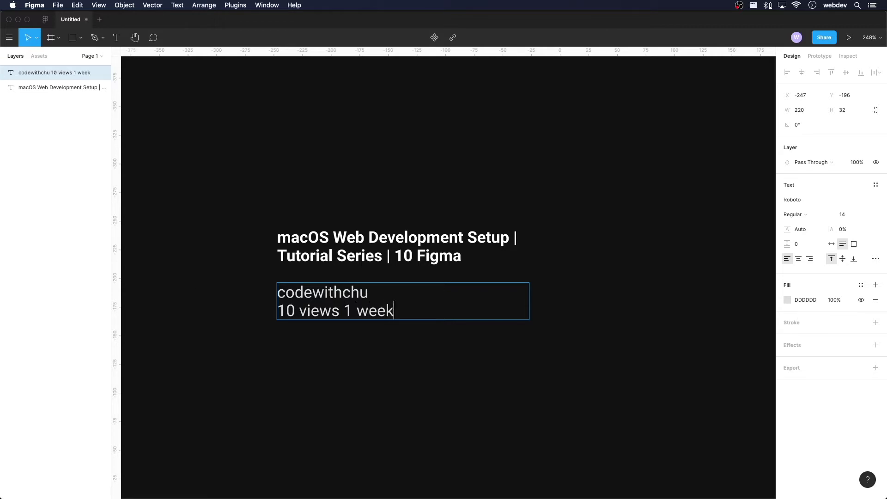
type(" ago")
left_click(311, 192)
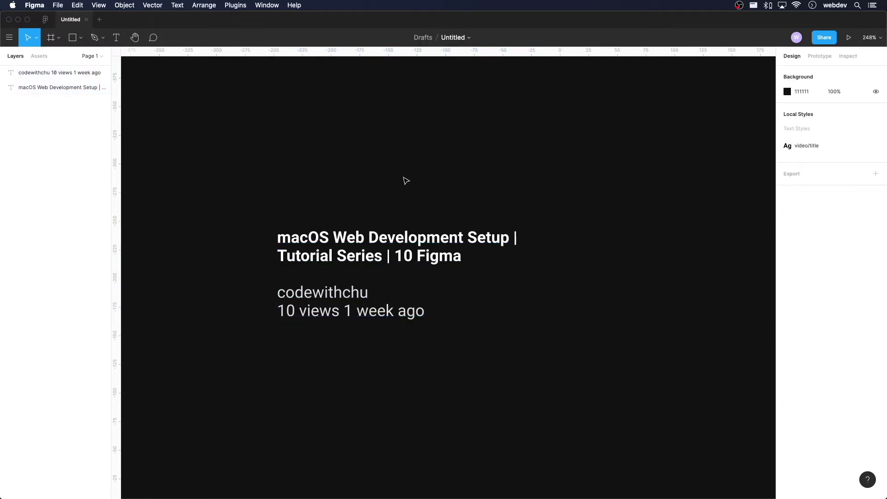
Step: Create a text style named "video/desc" from the lower text's formatting
left_click(60, 73)
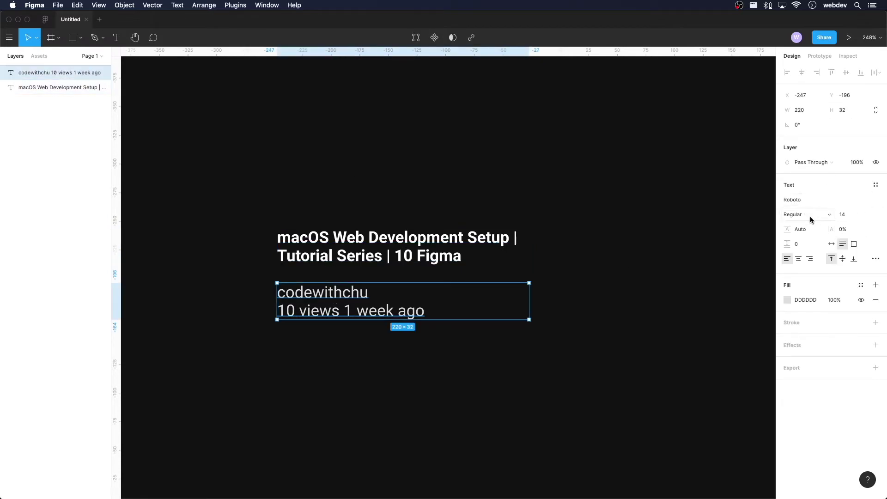
left_click(875, 185)
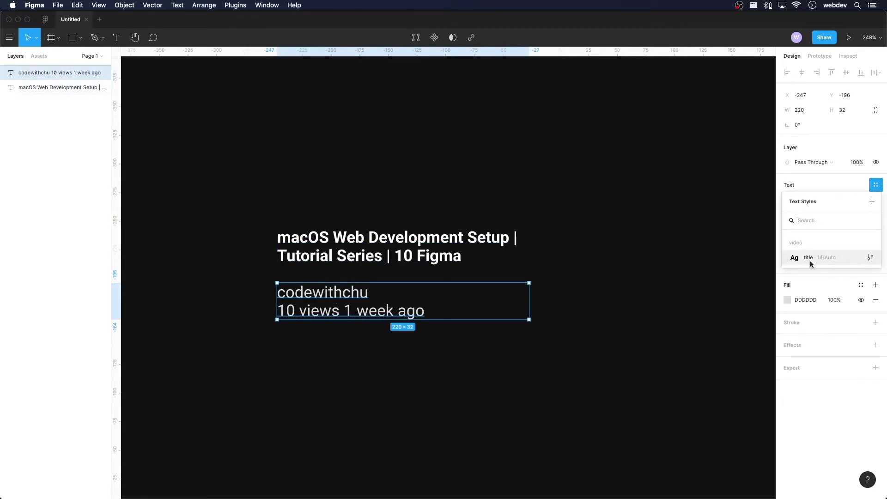
left_click(872, 202)
type("video/d")
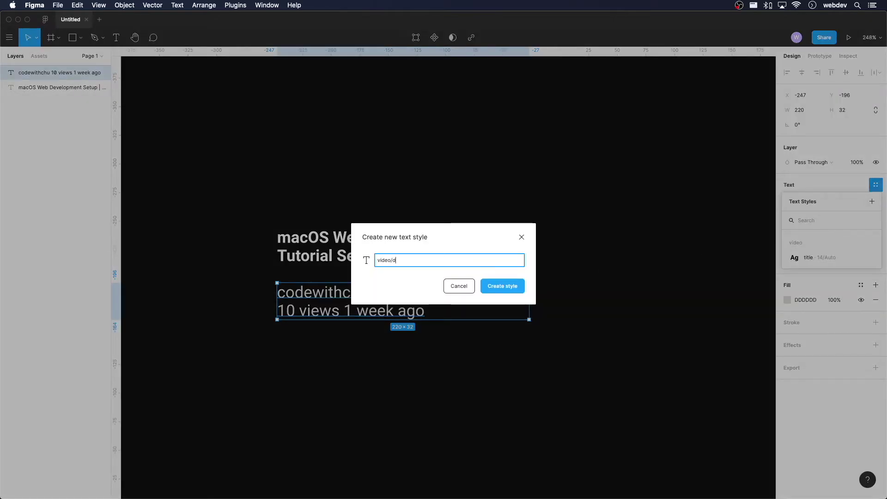
type("esc")
left_click(494, 284)
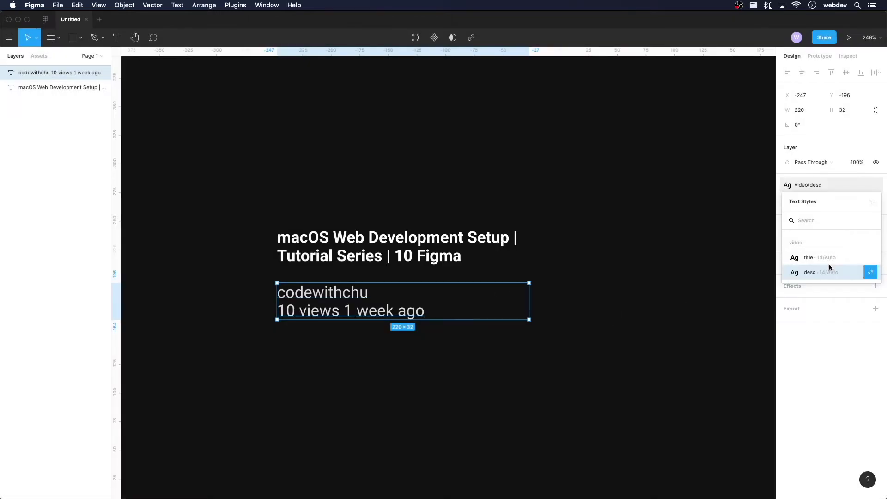
left_click(556, 368)
Step: Wrap the title and description texts together in a vertical auto layout frame
left_click_drag(322, 174, 461, 348)
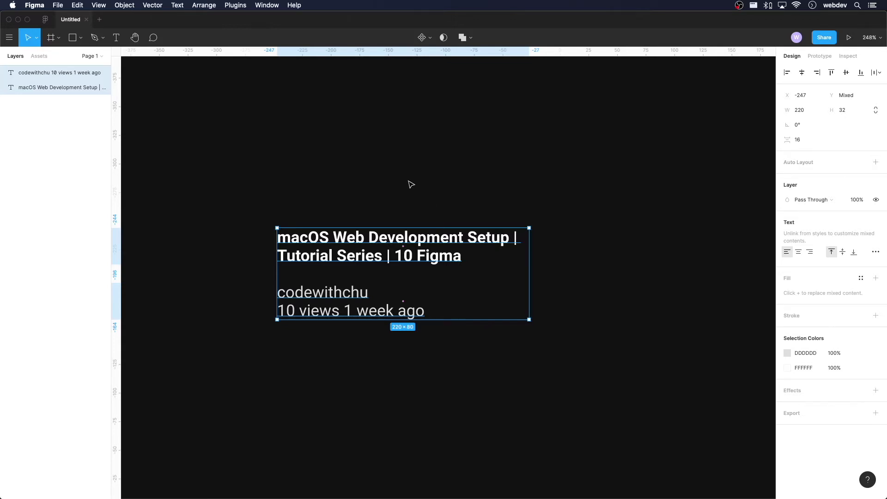
key("shift+a")
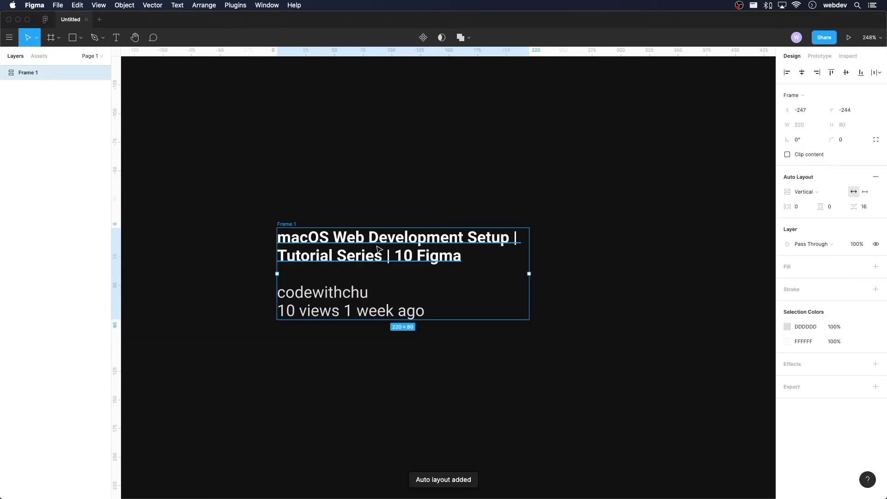
left_click(379, 250)
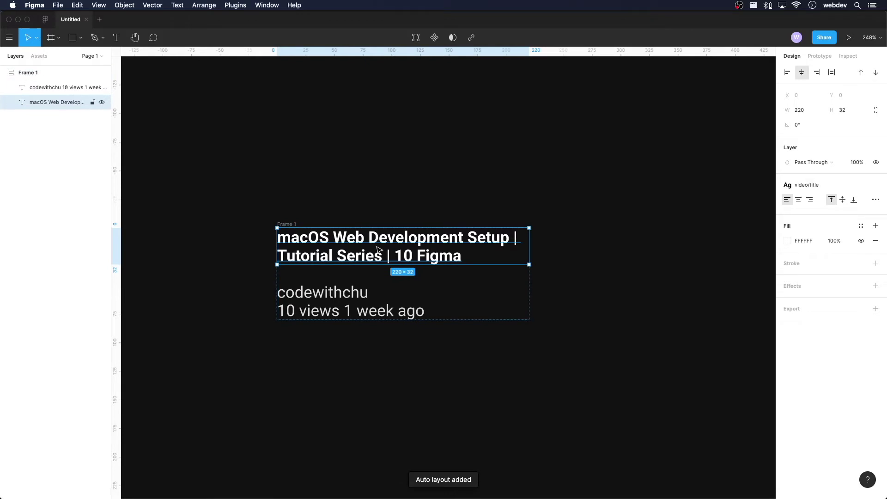
Step: Rename the auto layout frame holding both texts as "card copy"
left_click(292, 224)
double_click(28, 73)
type("vard copy")
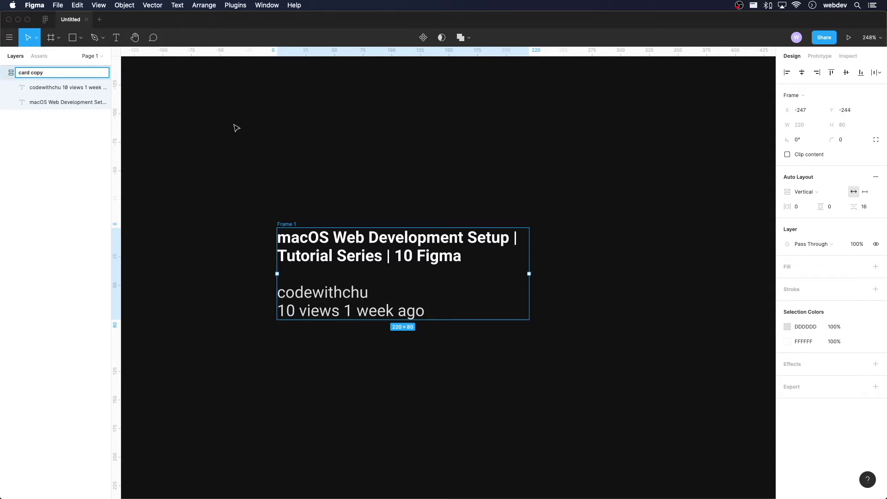
left_click(259, 175)
Step: Set the spacing between items in the "card copy" frame to 8
left_click(294, 224)
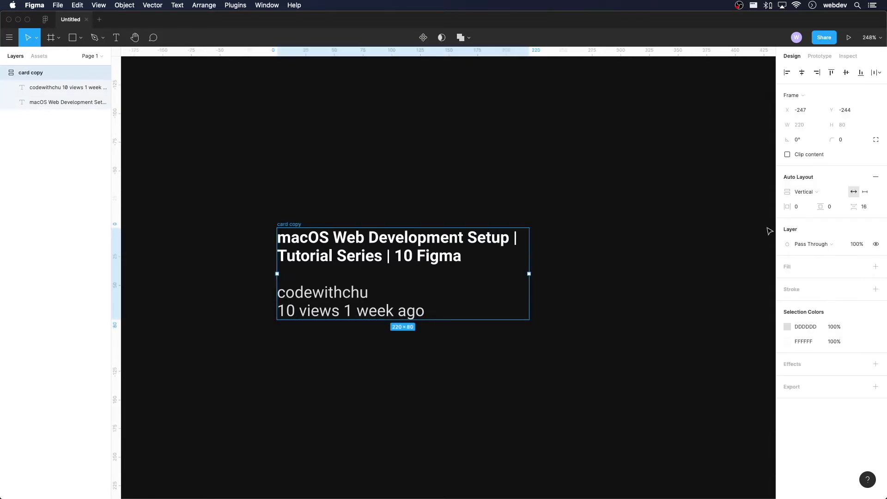
left_click(868, 207)
type("8")
key("Return")
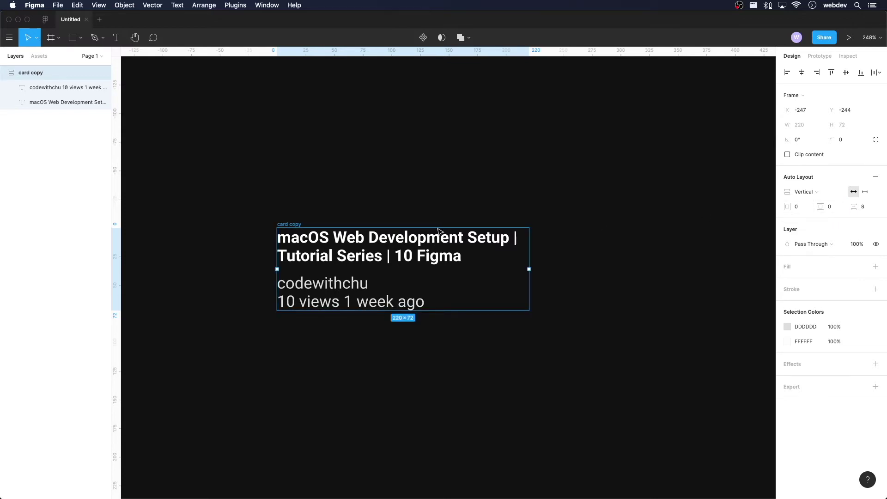
Step: Set both the horizontal and vertical padding of the "card copy" frame to 16
left_click(803, 211)
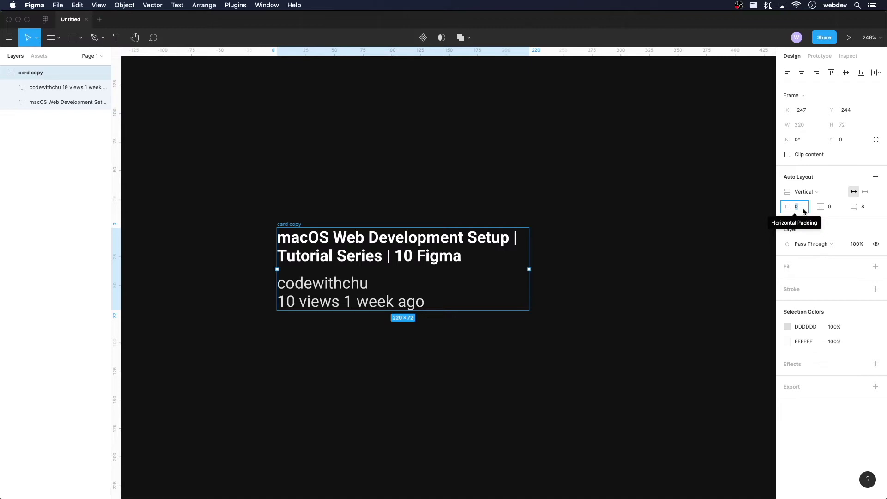
type("16")
left_click(831, 209)
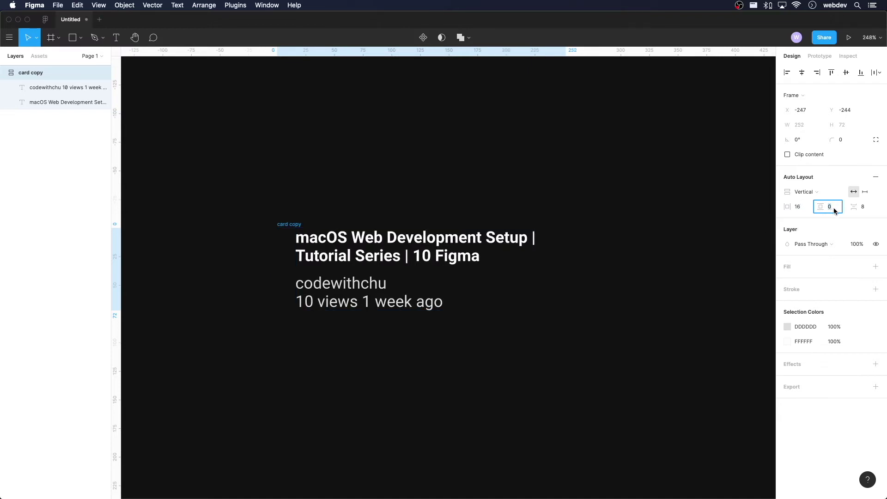
type("16")
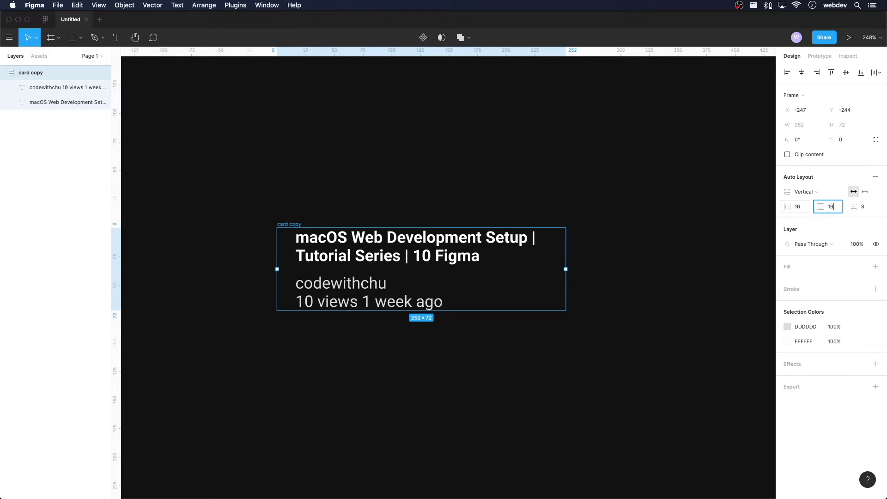
key("Return")
left_click_drag(217, 177, 689, 457)
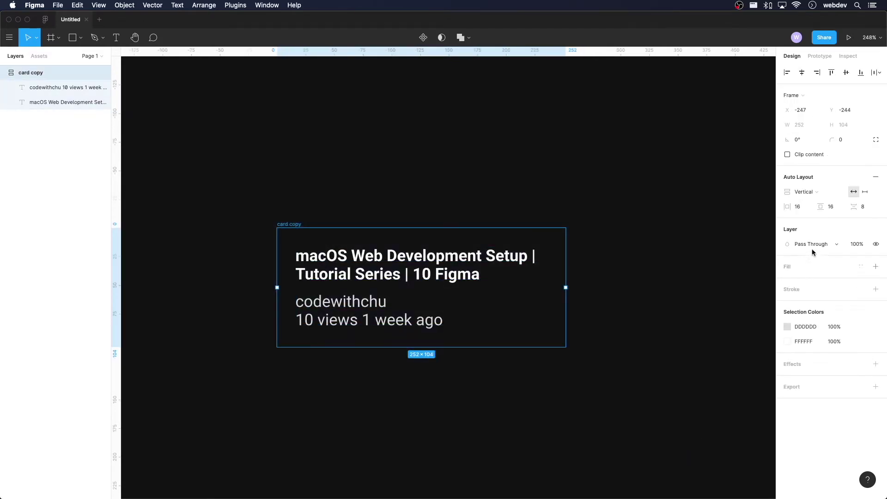
Step: Reset the horizontal and vertical padding of the "card copy" frame to 0
left_click(804, 207)
type("0")
left_click(616, 345)
Step: Draw a circle on empty canvas above and left of the card copy and set its size to 37 × 37
left_click(3, 73)
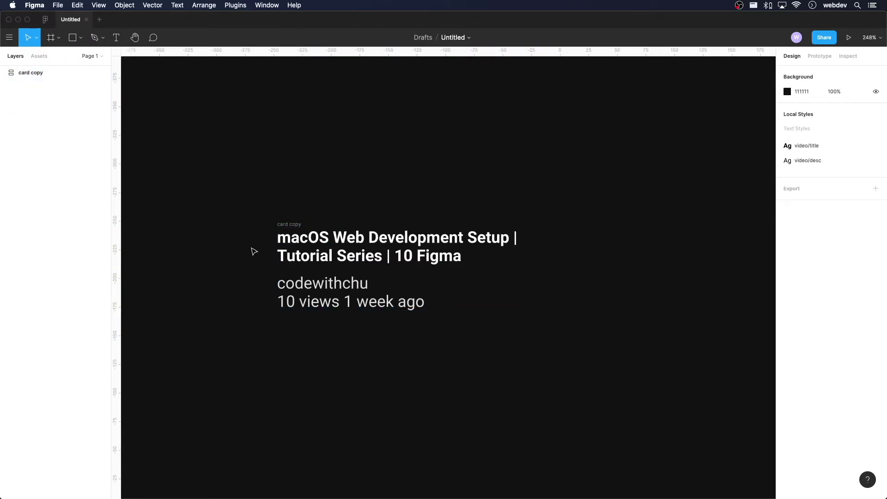
key("o")
left_click_drag(185, 146, 223, 184)
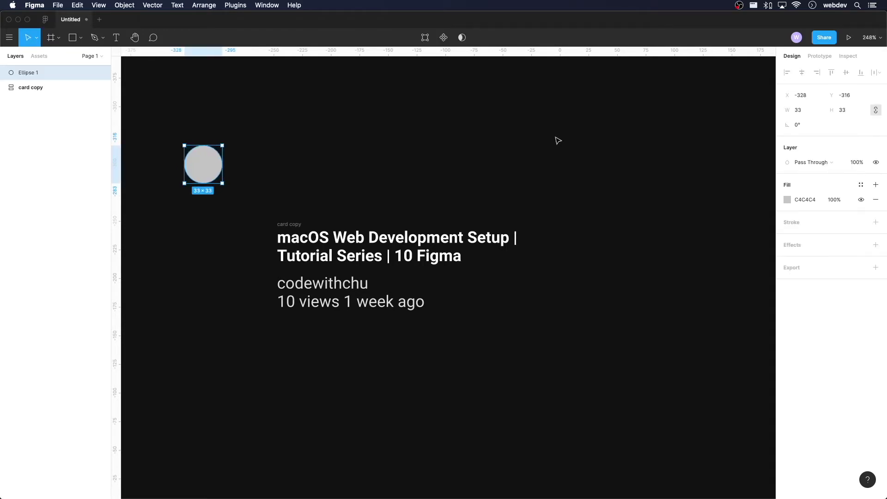
left_click(798, 110)
type("37")
key("Return")
left_click(271, 185)
Step: Wrap the circle in a frame named "avatar" and place it left of the title, top-aligned at X -295, Y -244
left_click(216, 174)
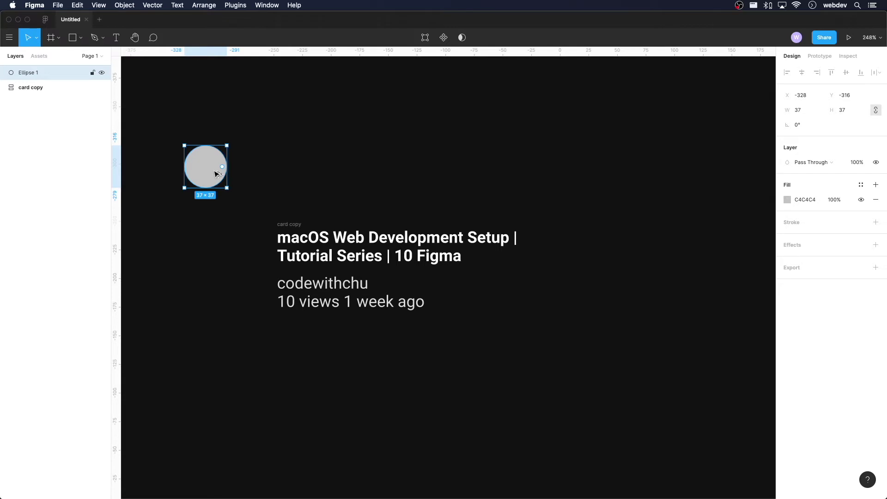
key("super+alt+g")
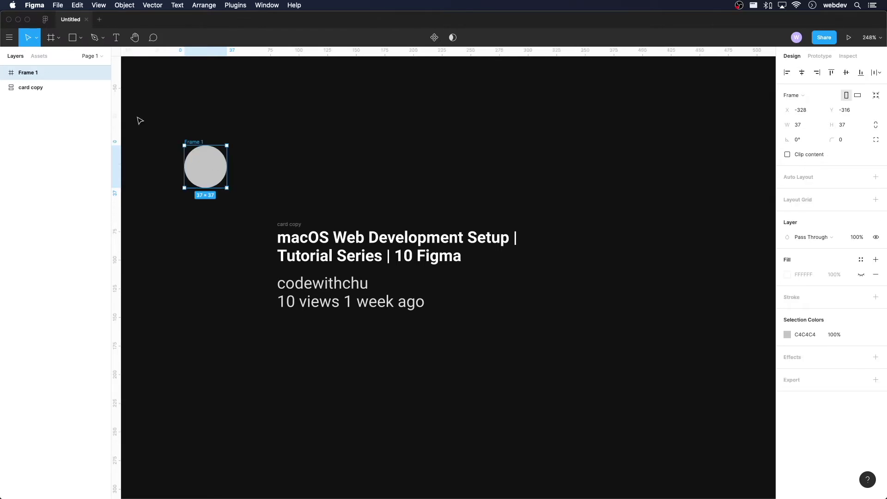
double_click(29, 72)
type("avatar")
key("Return")
left_click_drag(205, 172, 243, 256)
left_click_drag(204, 193, 530, 384)
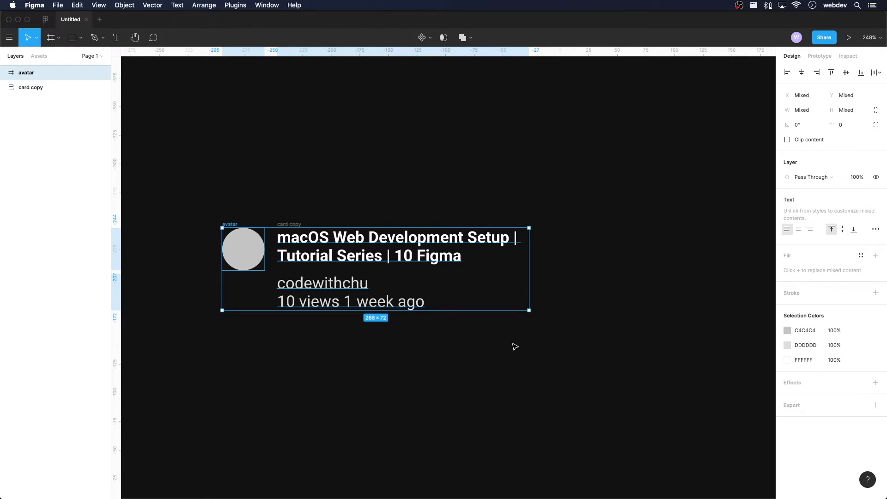
key("shift+a")
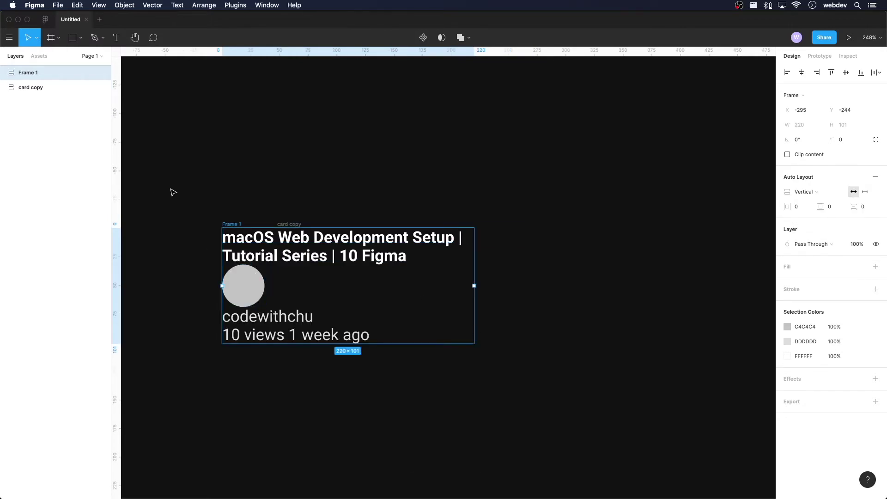
key("super+z")
left_click_drag(201, 155, 156, 127)
Step: Wrap the "avatar" and "card copy" frames together in a horizontal auto layout frame
left_click(52, 72)
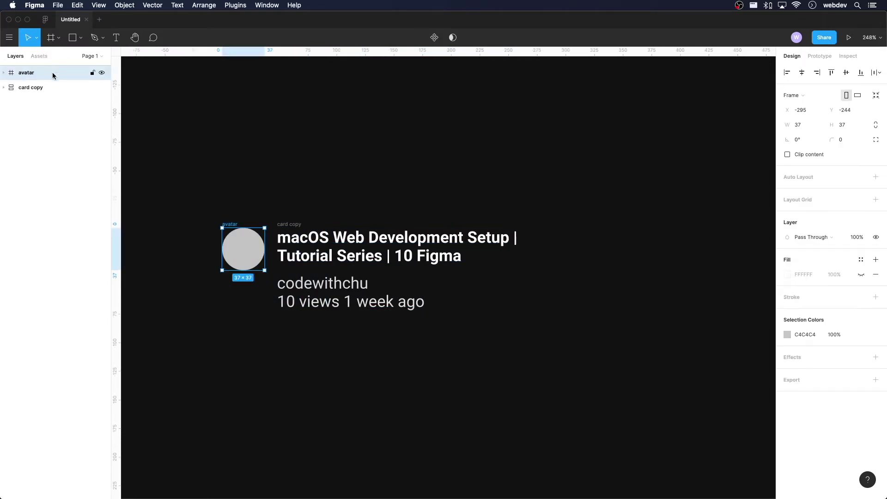
left_click(59, 90, "shift")
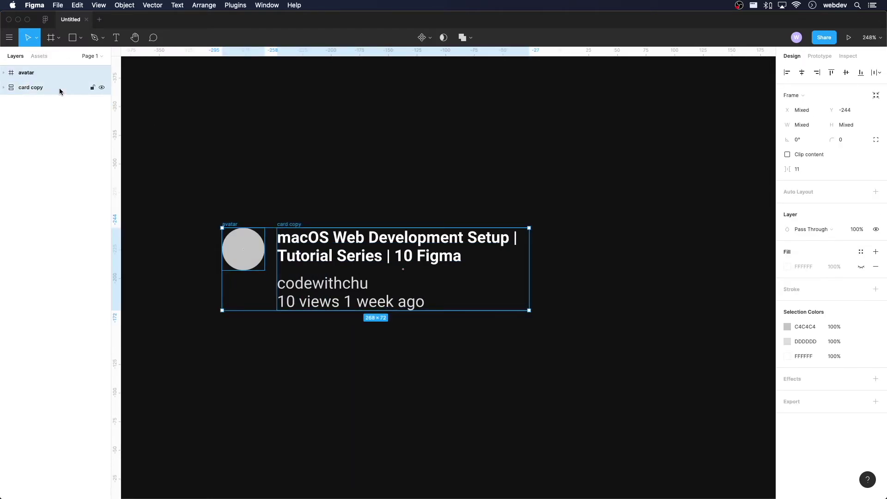
key("shift+a")
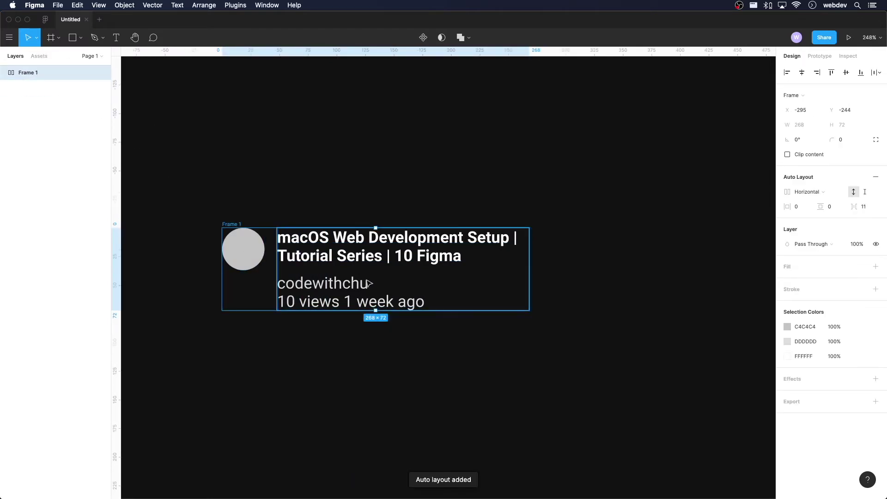
Step: Rename the horizontal auto layout frame holding the avatar and card copy as "card-body"
left_click(244, 250)
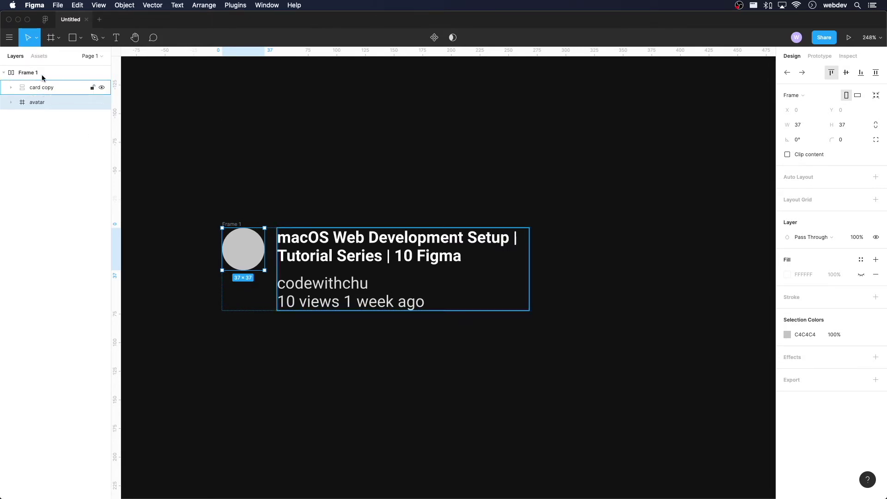
double_click(28, 73)
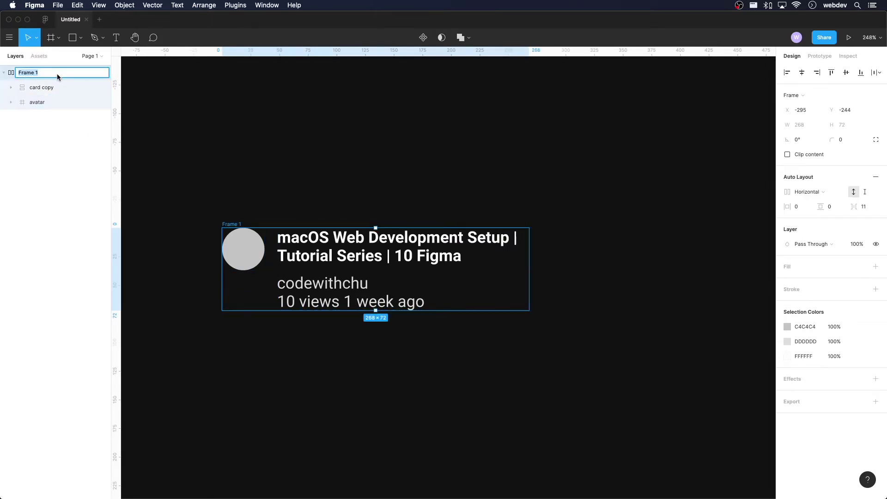
type("card-body")
left_click(282, 172)
Step: Set the auto layout spacing between the items of the "card-body" frame to 16
left_click(247, 249)
left_click(344, 265, "shift")
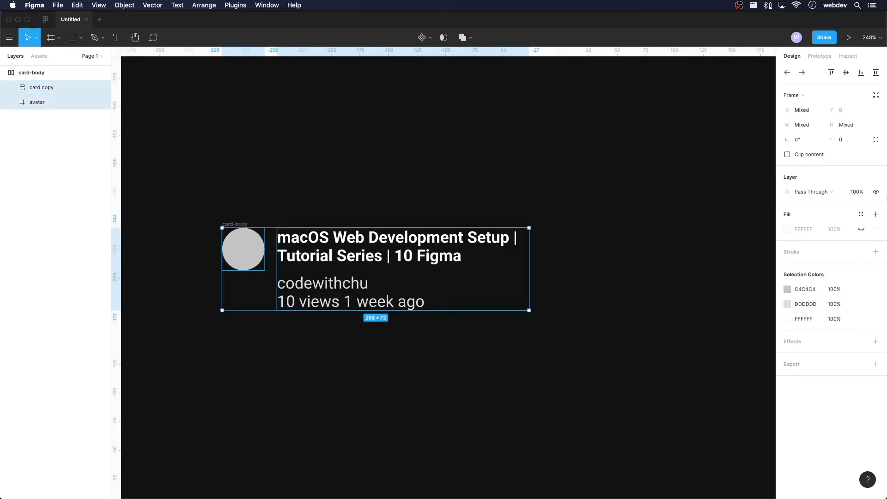
left_click(59, 77)
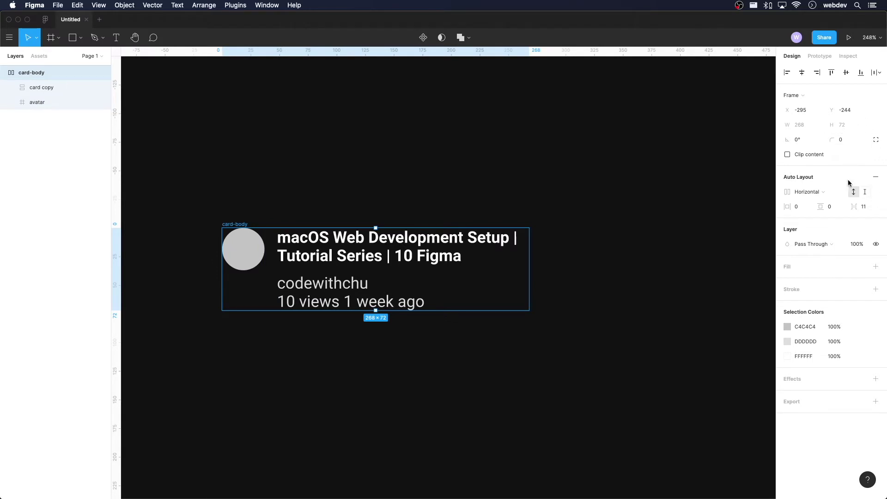
left_click(863, 206)
type("16")
key("Return")
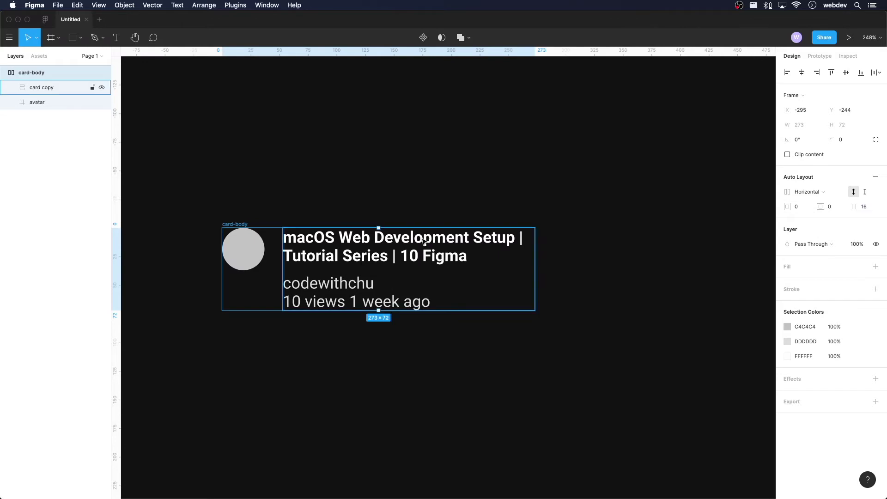
left_click_drag(207, 180, 706, 405)
left_click(565, 371)
Step: Draw a rectangle about 236 × 112 on the empty canvas above the "card-body" frame
key("space")
left_click_drag(348, 109, 426, 189)
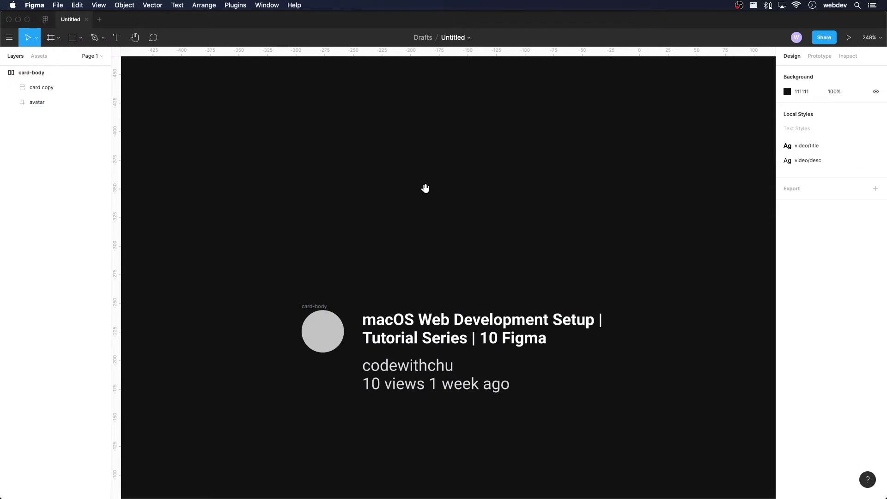
key("r")
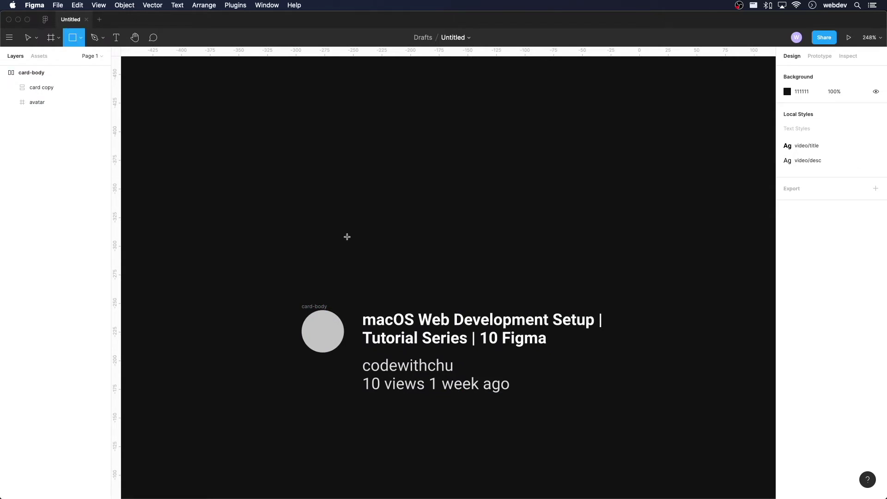
mouse_move(319, 257)
left_mouse_down()
mouse_move(733, 55)
mouse_move(606, 130)
mouse_move(588, 128)
left_mouse_up()
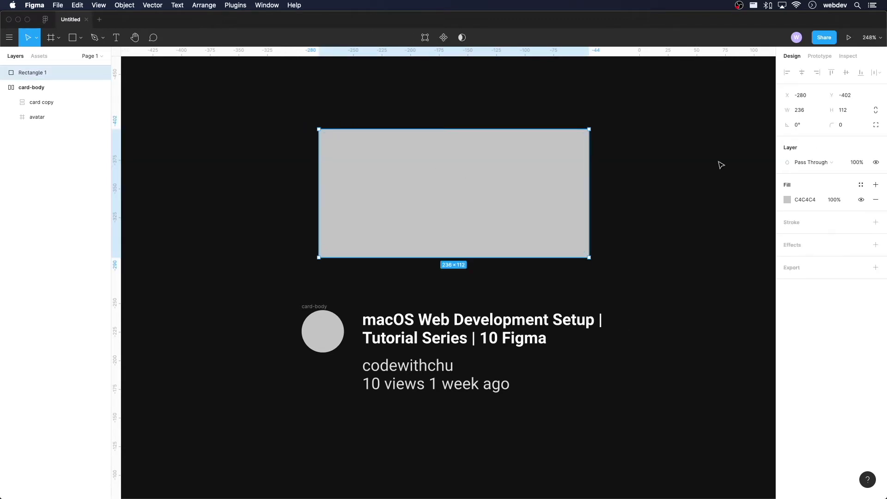
Step: Set the rectangle's size to 274 × 154 and move it to X -295, Y -417, flush with the card body's left edge
left_click(816, 111)
key("Tab")
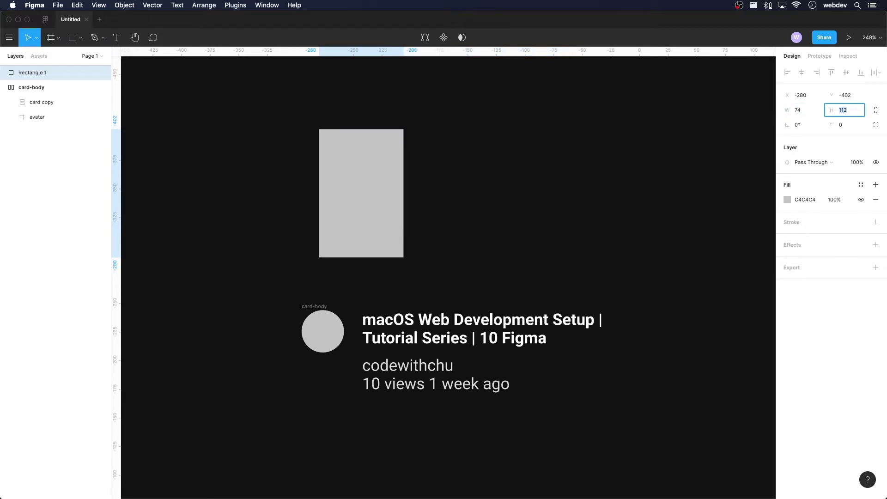
key("shift+Tab")
type("274")
key("Tab")
type("154")
key("Return")
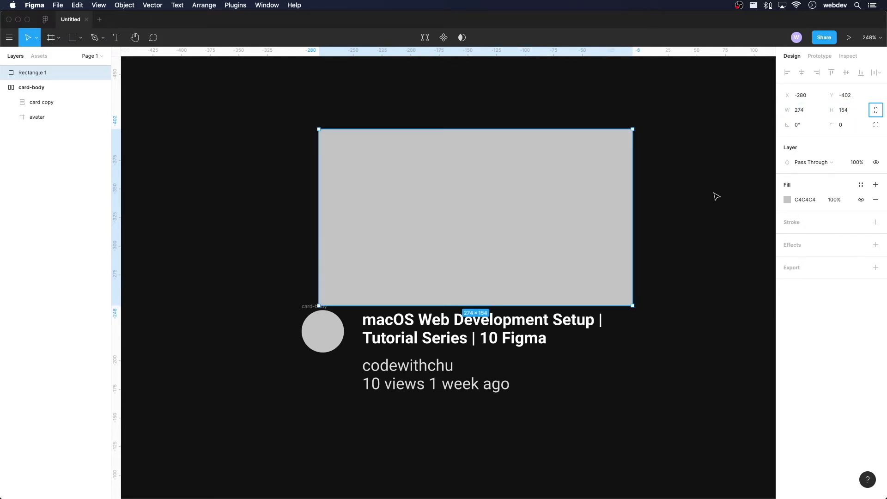
left_click_drag(530, 281, 516, 267)
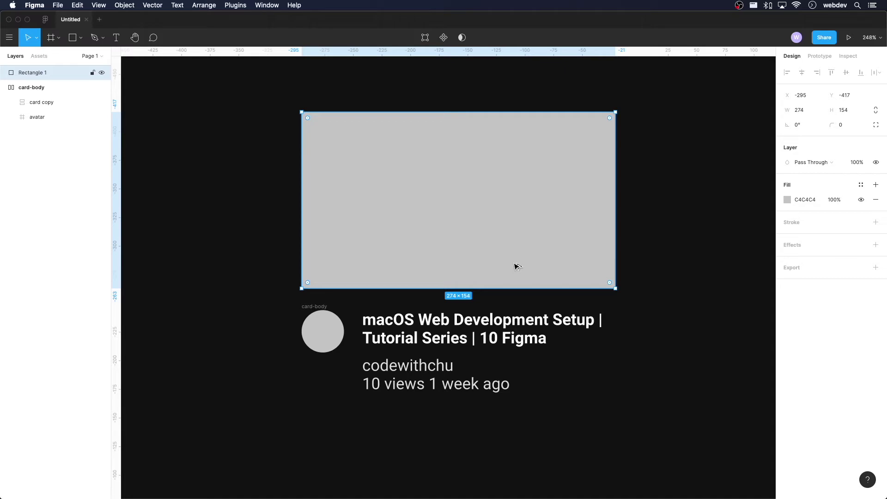
Step: Wrap the 274 × 154 rectangle in a frame named "thumbnail"
key("super+alt+g")
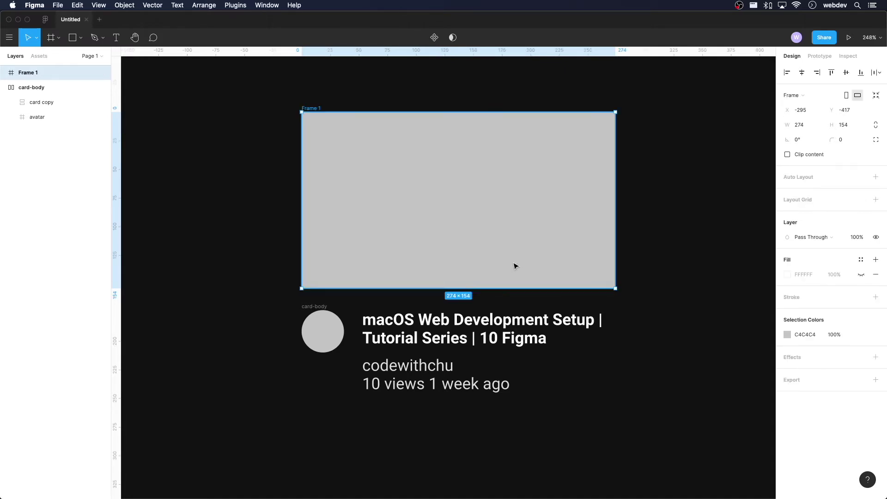
double_click(34, 74)
type("thumbnail")
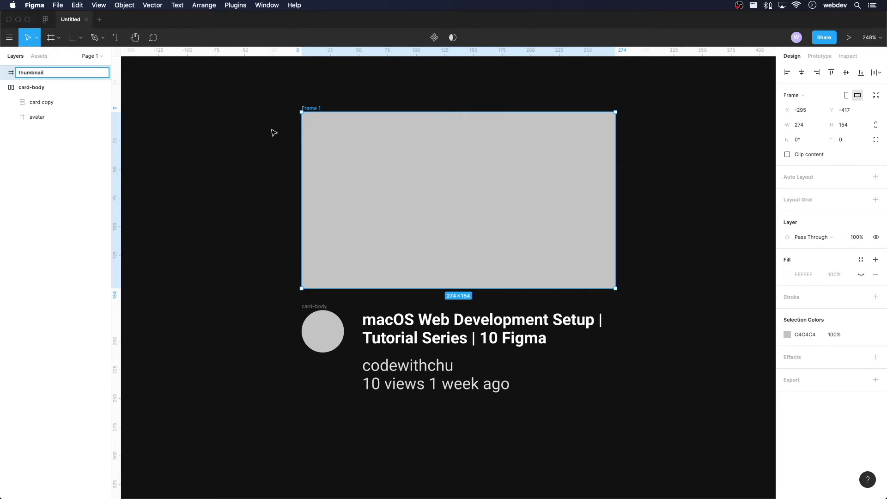
key("Return")
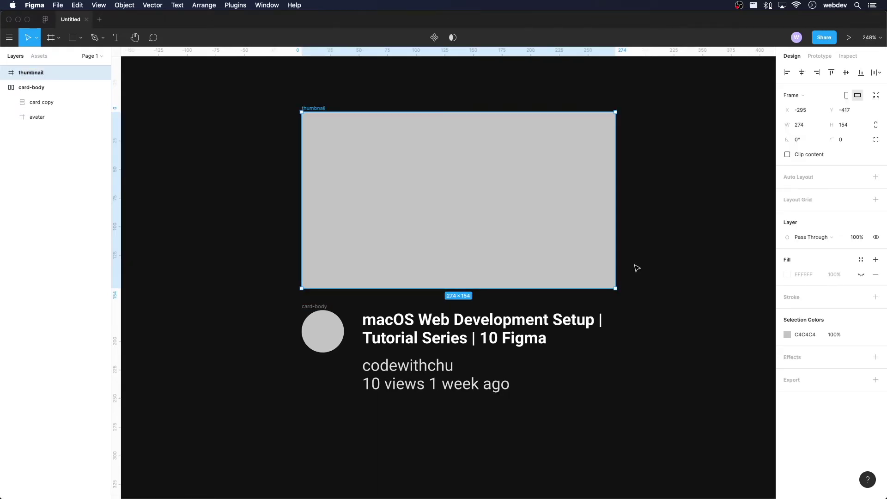
Step: Add the text "10:00" near the thumbnail's lower-right corner at X 220, Y 131 and color it FFFFFF
left_click(721, 297)
key("t")
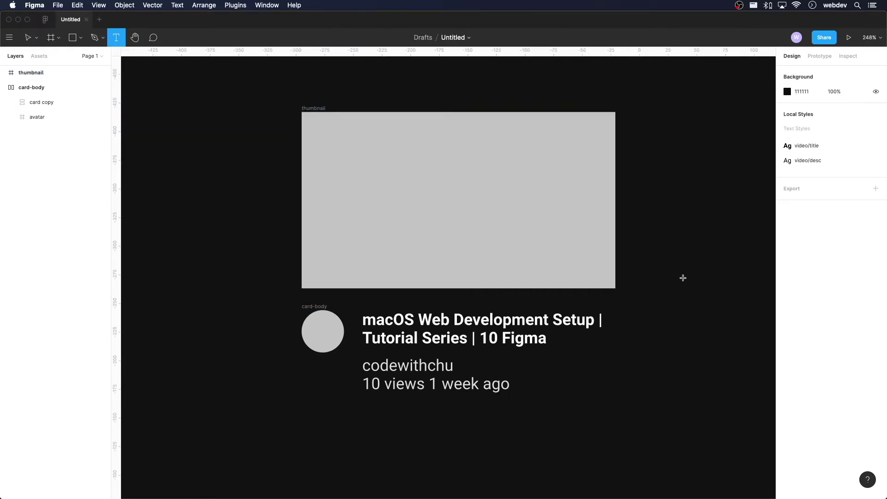
left_click(553, 268)
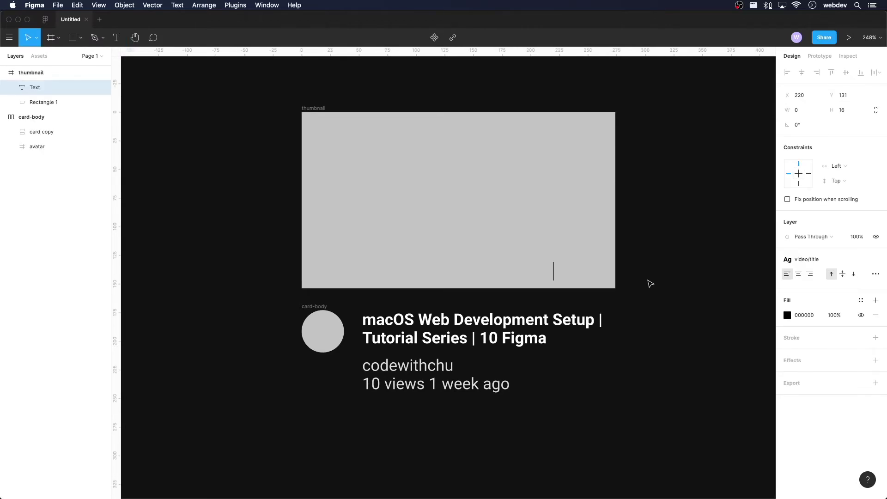
type("10:00")
key("Escape")
left_click(787, 315)
left_click_drag(739, 365, 592, 274)
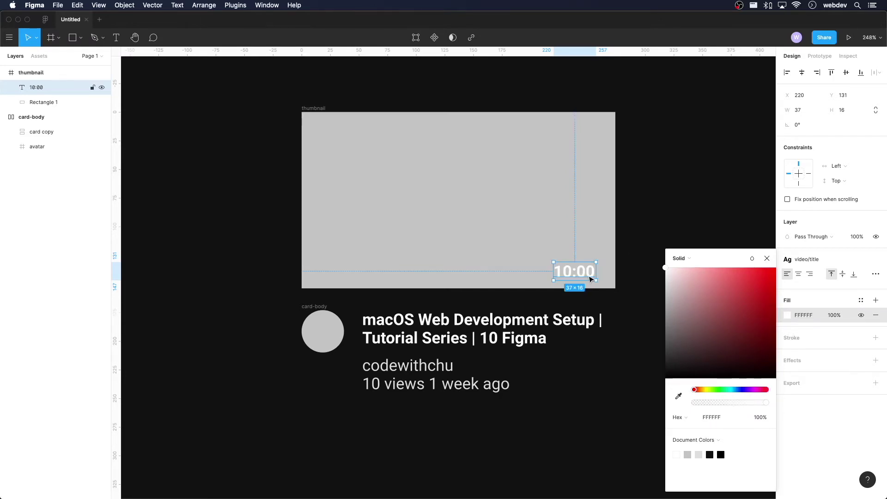
Step: Wrap the "10:00" text in a horizontal auto layout frame inside the thumbnail
key("shift+a")
left_click(786, 402)
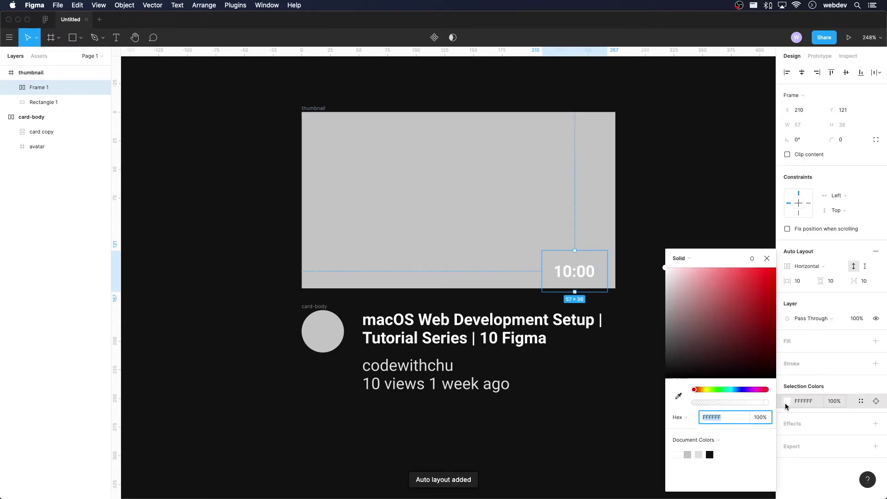
left_click(252, 178)
left_click(48, 72)
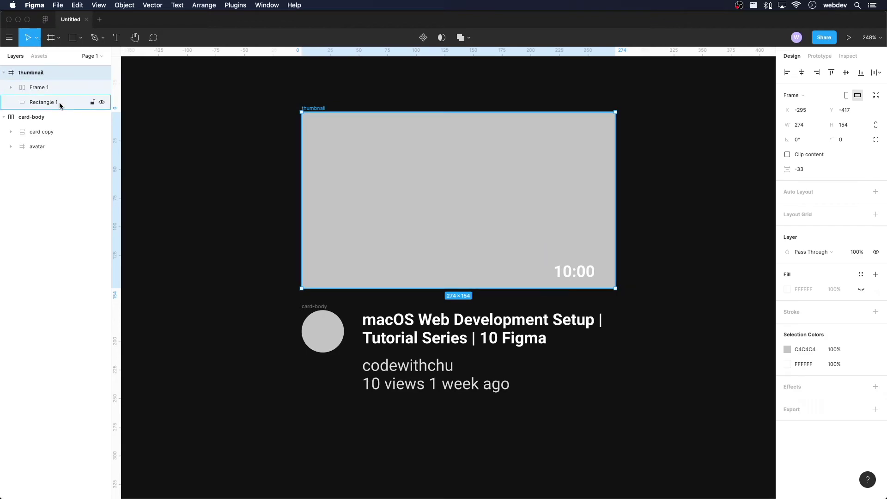
Step: Rename the auto layout frame around the "10:00" text as "length overlay"
left_click(63, 91)
double_click(64, 90)
type("time overlay")
key("Return")
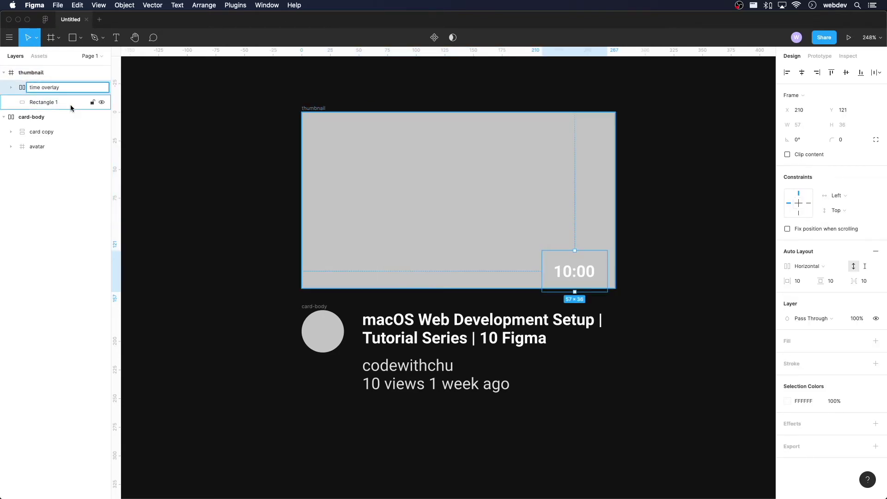
double_click(38, 88)
key("alt+BackSpace")
type("length")
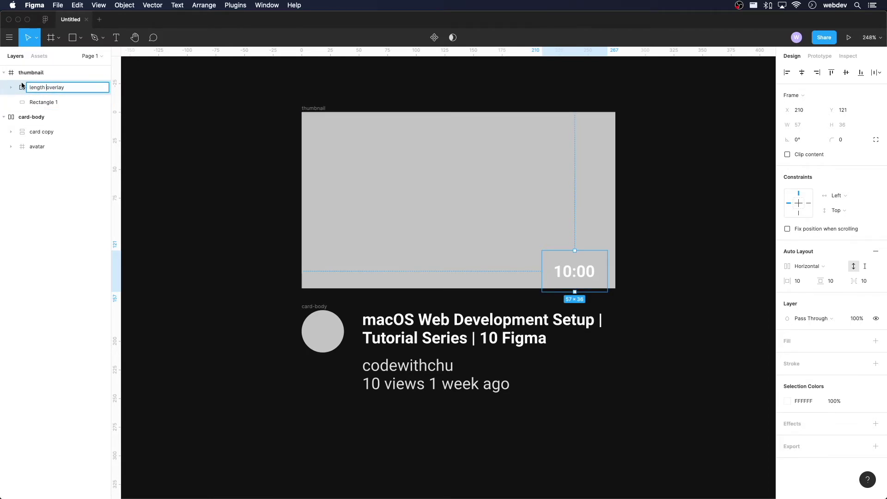
left_click(153, 110)
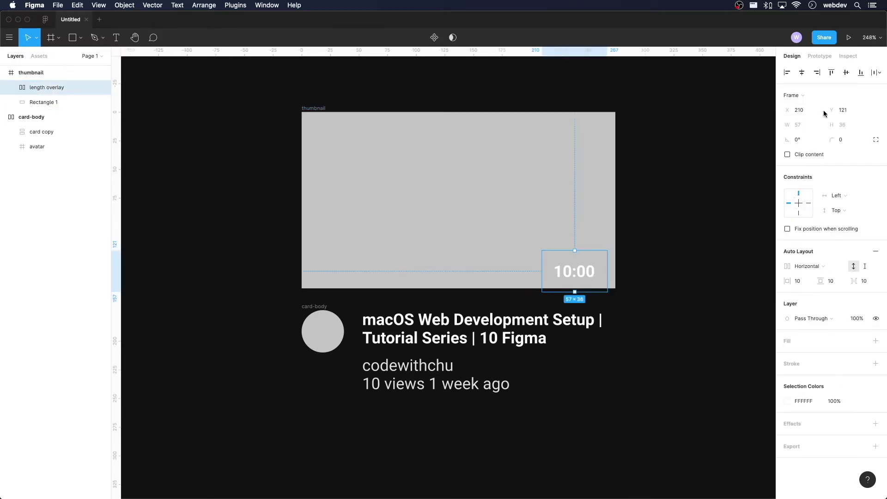
Step: Align the "length overlay" frame to the thumbnail's right and bottom edges and give it a 000000 fill
left_click(817, 72)
left_click(861, 74)
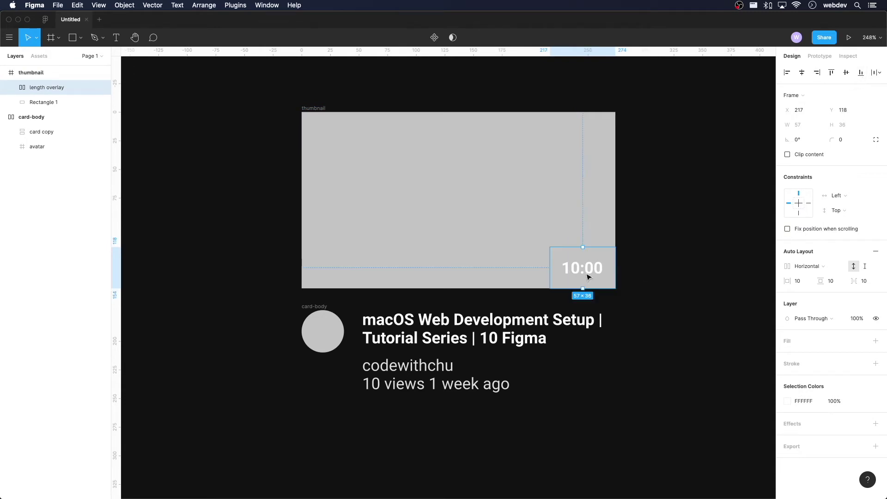
left_click(876, 341)
left_click(787, 356)
type("000000")
key("Return")
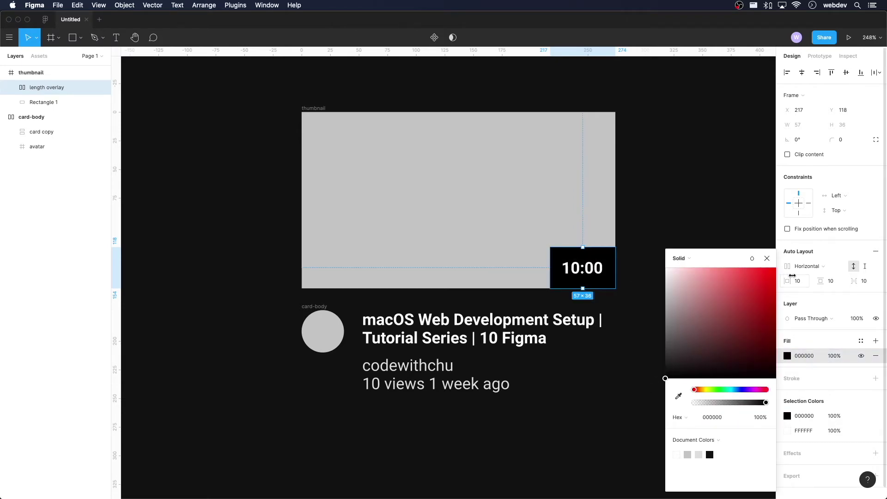
left_click(708, 228)
Step: Detach the "10:00" text from the video/title style and set it to size 12 in a lighter, non-bold weight
left_click(600, 279)
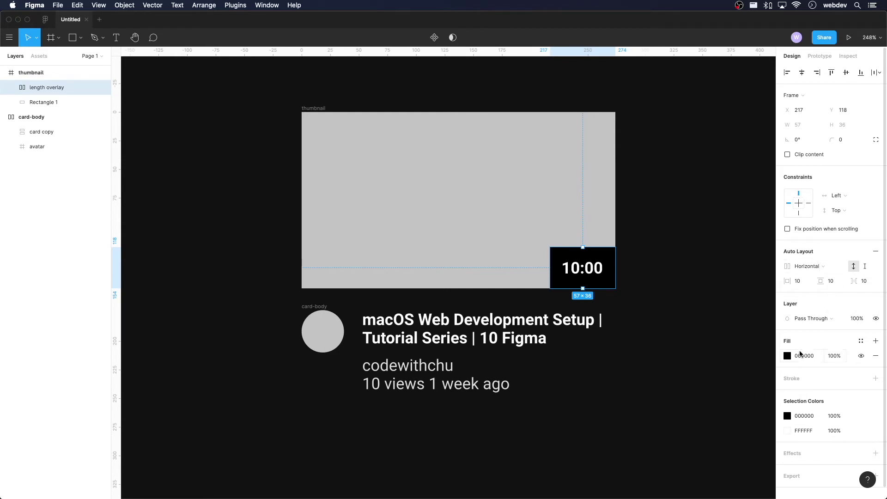
double_click(597, 273)
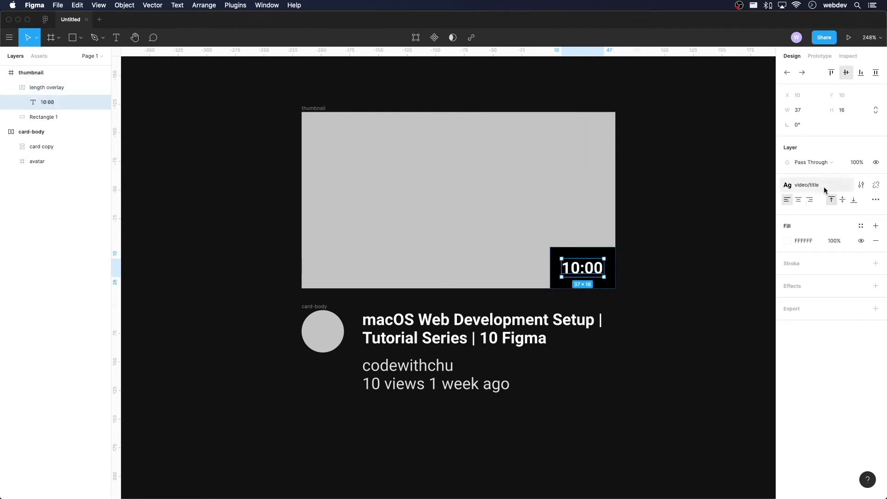
left_click(876, 185)
left_click(842, 214)
type("12")
key("Return")
left_click(826, 218)
left_click(791, 192)
key("Escape")
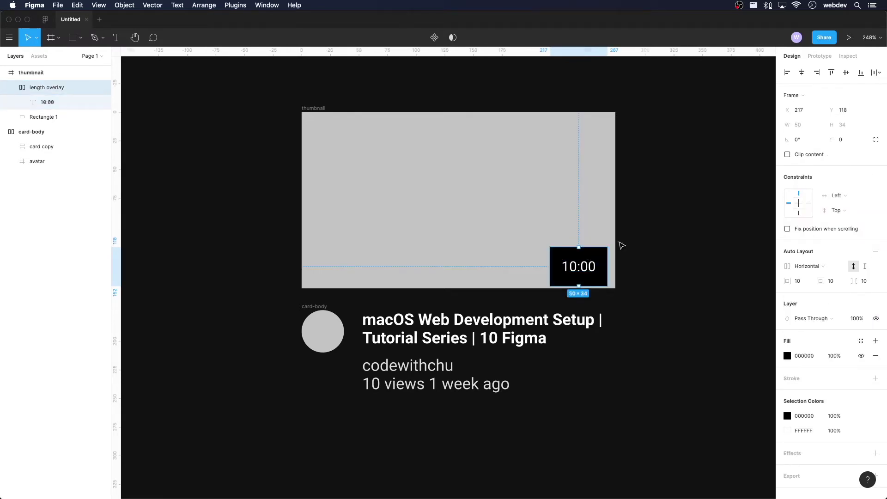
Step: Set the "length overlay" constraints to Right and Bottom, horizontal padding to 4, vertical padding to 3 and item spacing to 0
left_click(808, 203)
left_click(799, 214)
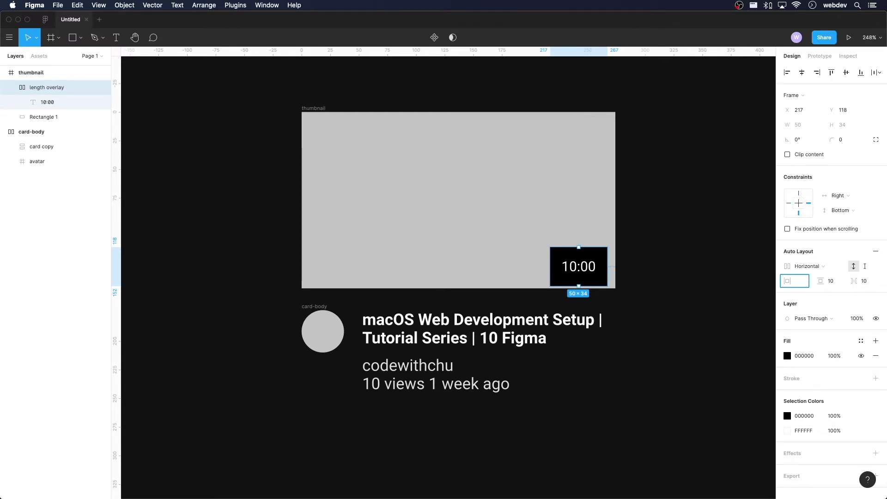
type("4")
key("Tab")
type("3")
key("Tab")
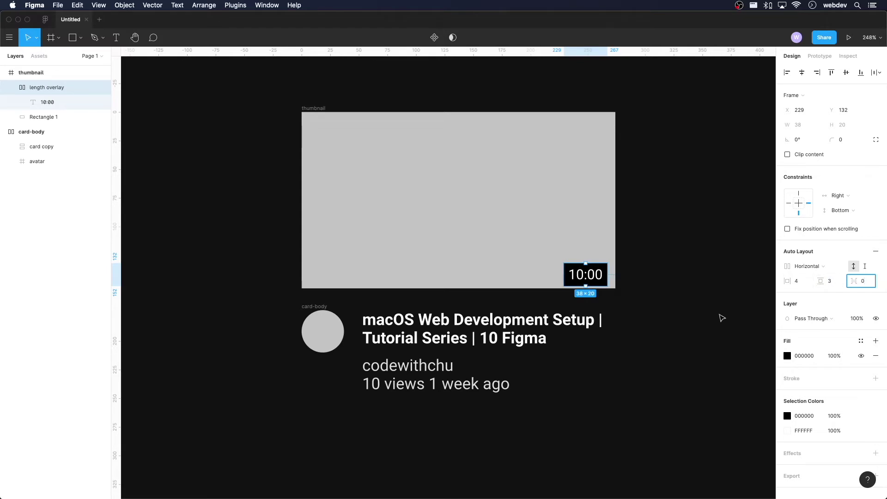
key("Escape")
key("Escape")
Step: Realign the resized "length overlay" frame to the right and bottom edges of the thumbnail
left_click(599, 276)
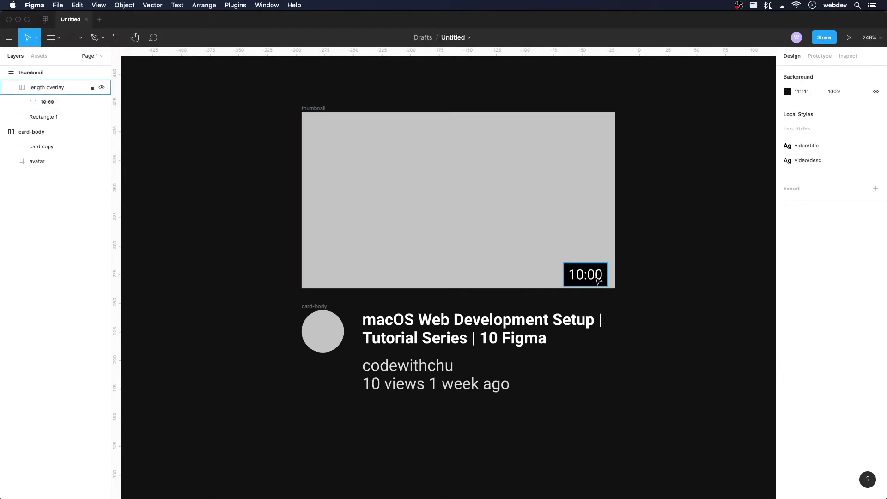
double_click(601, 276)
key("Escape")
key("Escape")
left_click(600, 276)
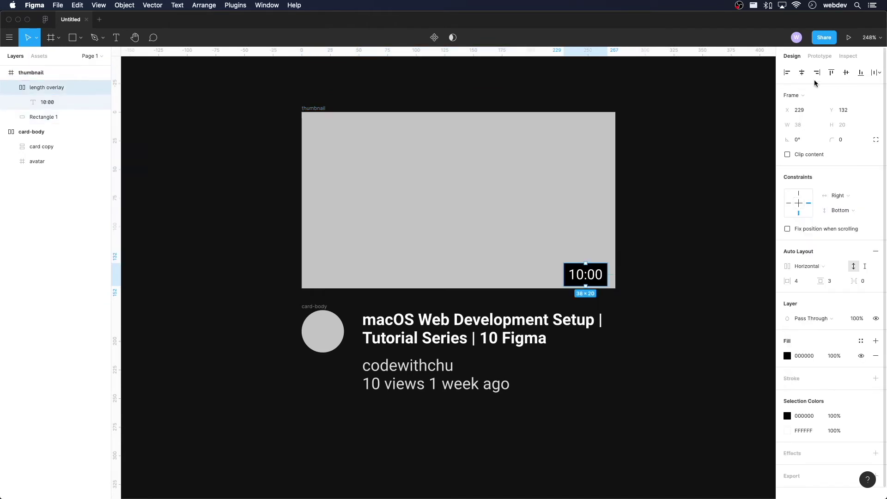
left_click(816, 73)
left_click(860, 74)
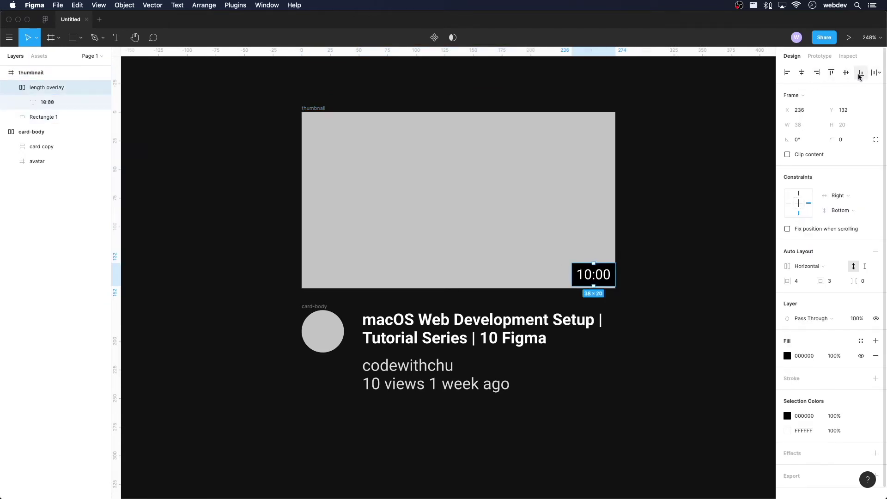
Step: Move the "length overlay" frame 8 px inward from the thumbnail's right edge, to X 228
left_click(621, 268)
left_click(600, 277)
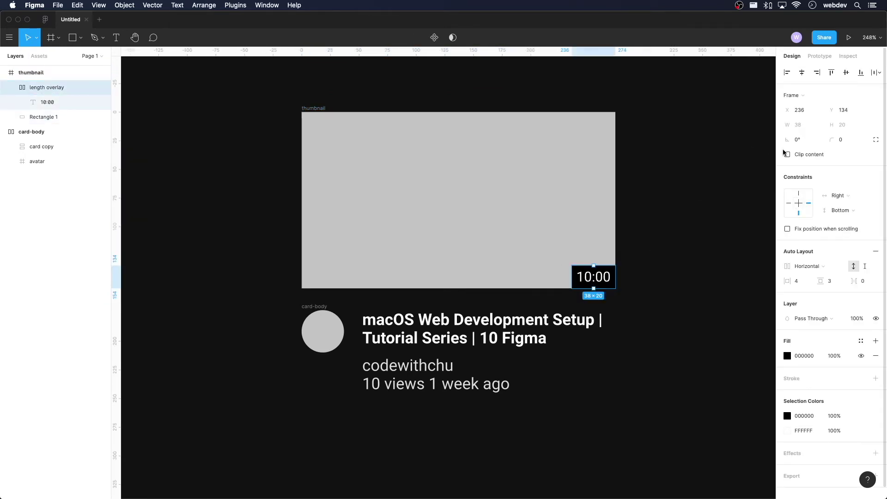
left_click(814, 111)
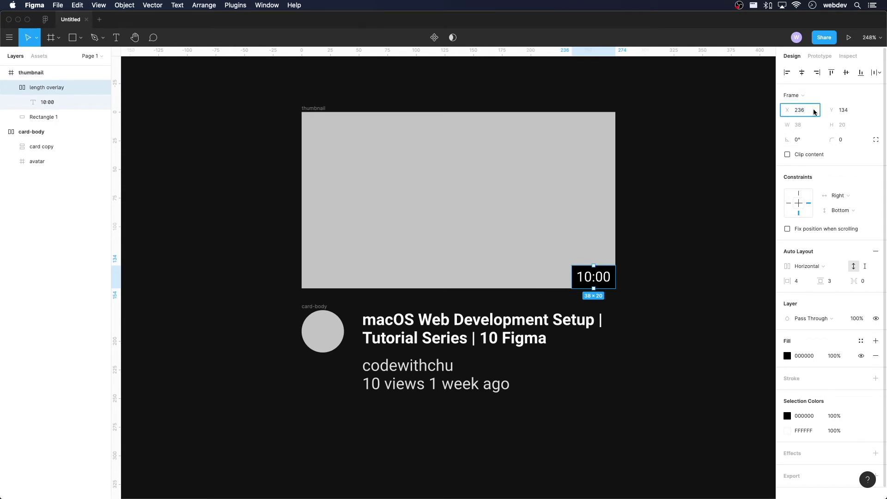
type("-8")
key("Return")
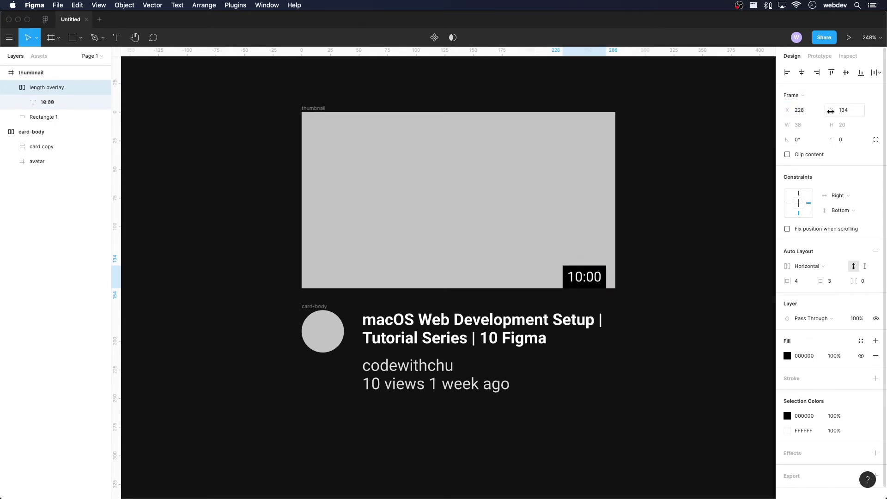
Step: Move the "length overlay" frame up by 8 px from the thumbnail's bottom edge
left_click(856, 113)
type("-")
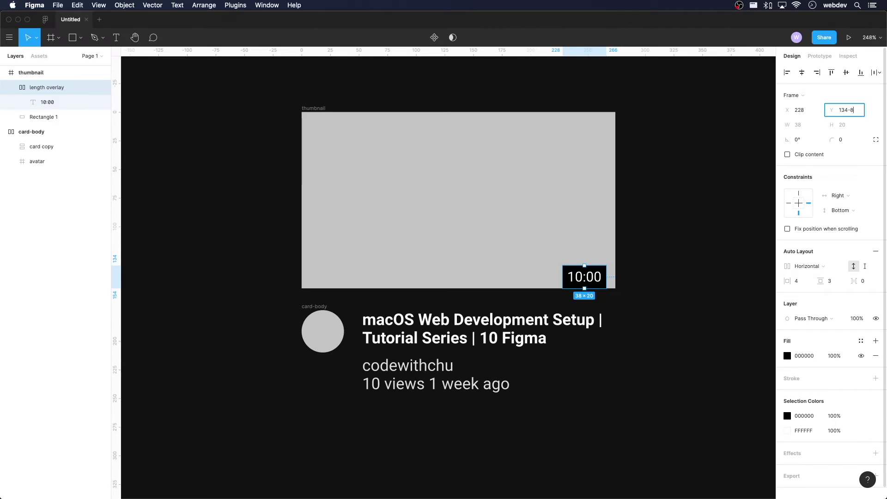
type("8")
key("Return")
left_click(635, 342)
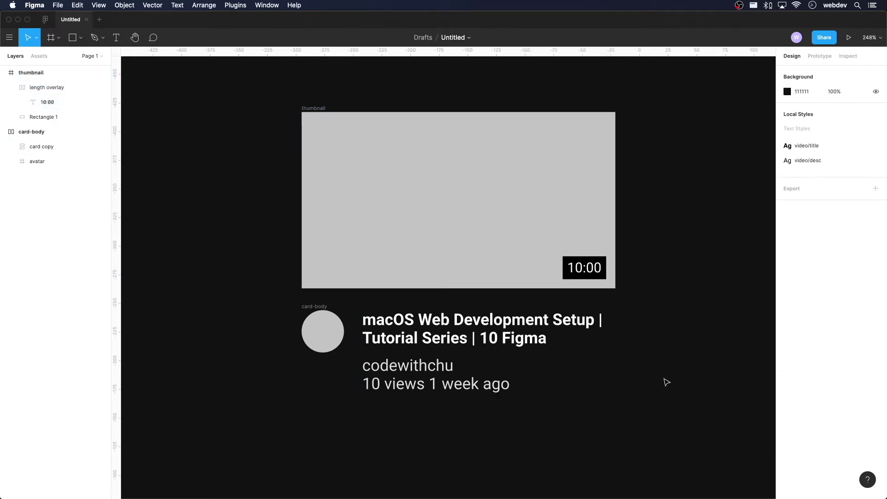
scroll(665, 380, "down", 2)
scroll(462, 369, "right", 5)
left_click_drag(238, 368, 282, 370)
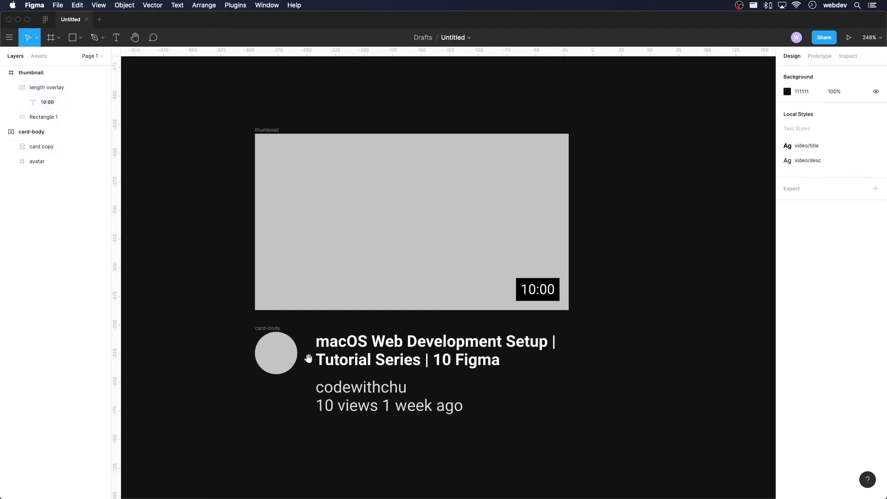
left_click_drag(201, 97, 689, 497)
left_click(577, 313)
Step: Run the Unsplash plugin on the "thumbnail" frame and insert a random image from the colorful preset
left_click(322, 205)
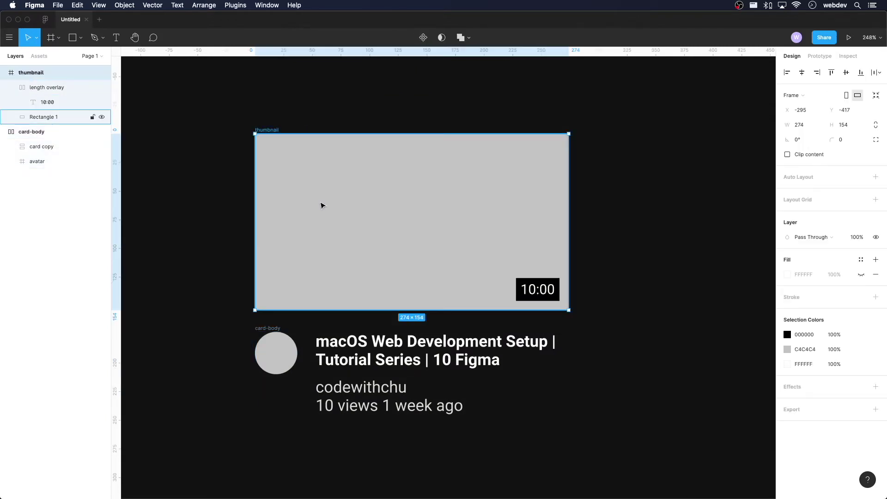
right_click(322, 205)
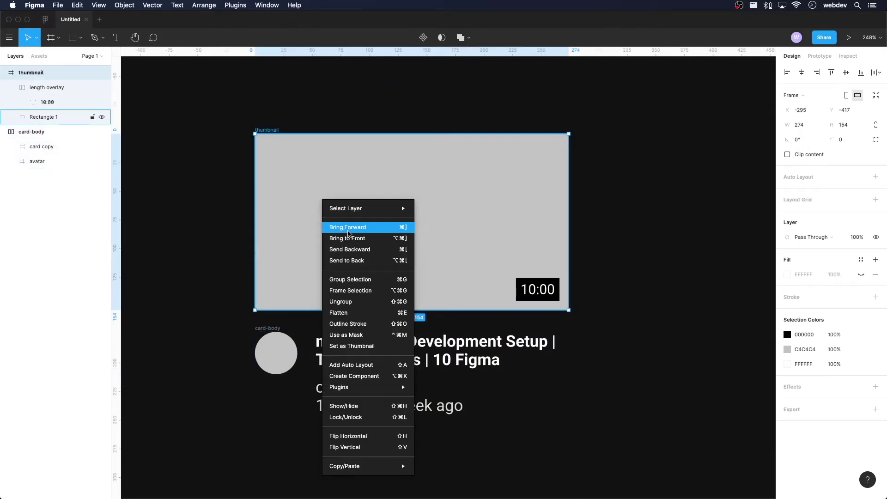
mouse_move(400, 388)
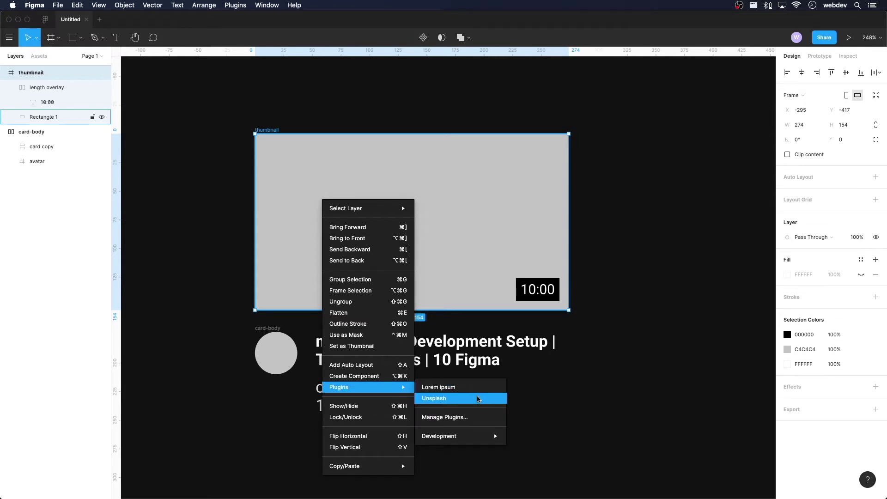
left_click(478, 398)
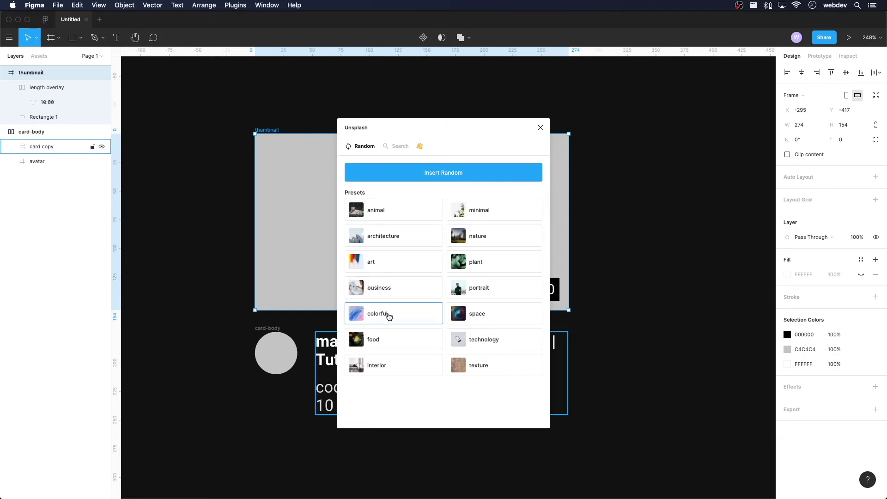
left_click(364, 312)
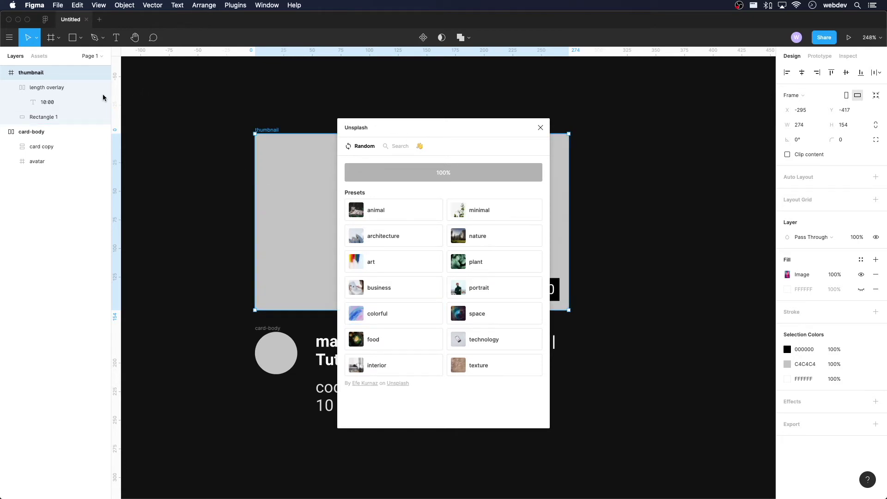
Step: Fill Rectangle 1 inside the thumbnail with an image from Unsplash's colorful preset and close the plugin
left_click(55, 117)
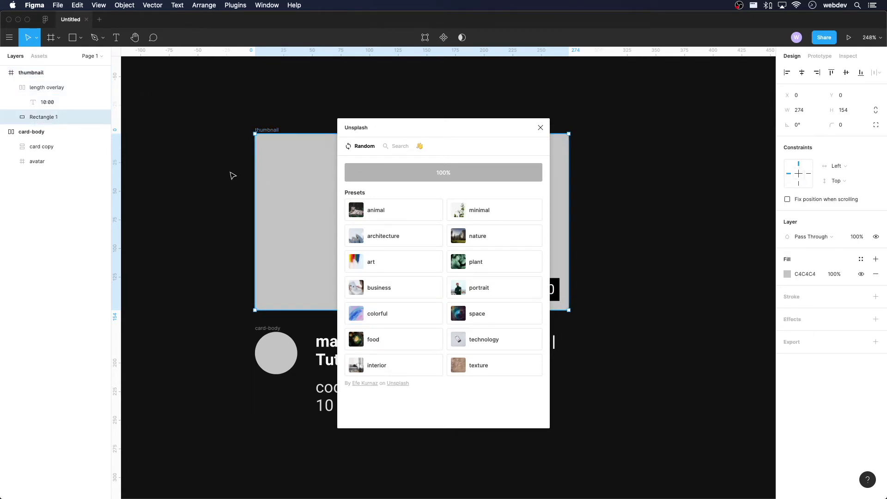
double_click(313, 196)
left_click(400, 320)
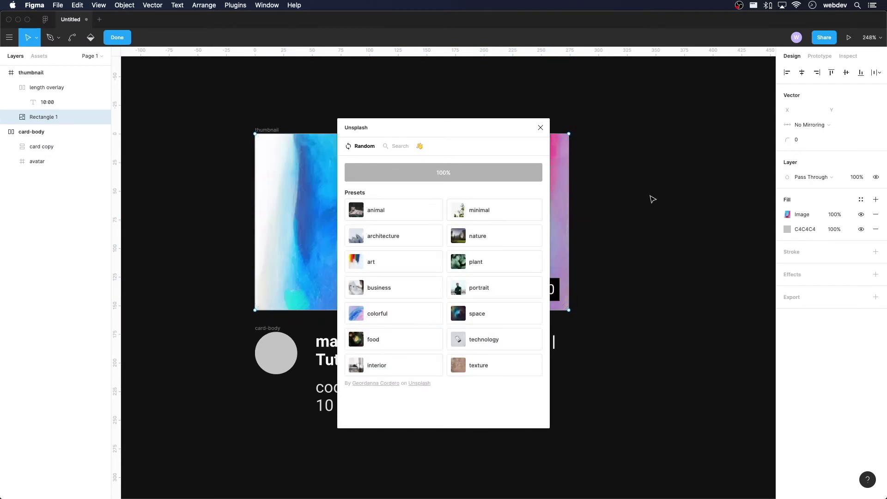
left_click(540, 128)
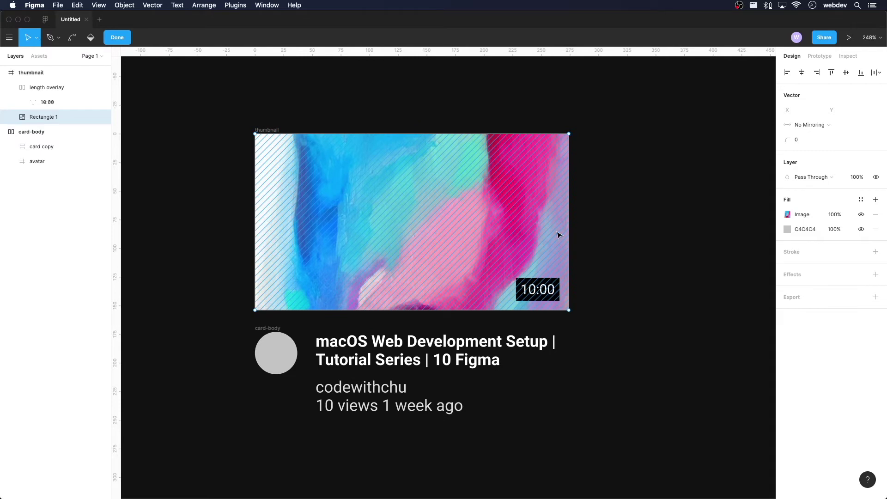
Step: Rename the Rectangle 1 layer to "img"
left_click_drag(45, 117, 45, 119)
double_click(44, 117)
type("img")
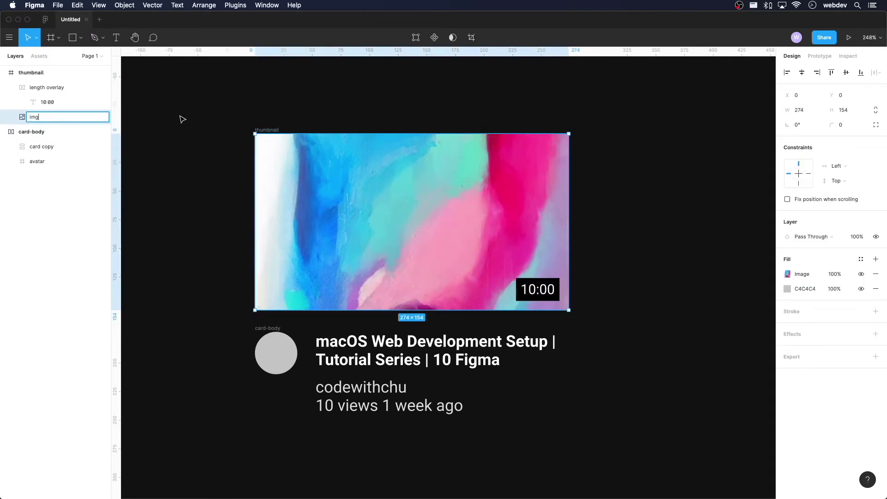
left_click(207, 140)
Step: Collapse the "thumbnail" and "card-body" layers and wrap both frames in a single auto layout frame
left_click(423, 235)
left_click(74, 71)
left_click(4, 72)
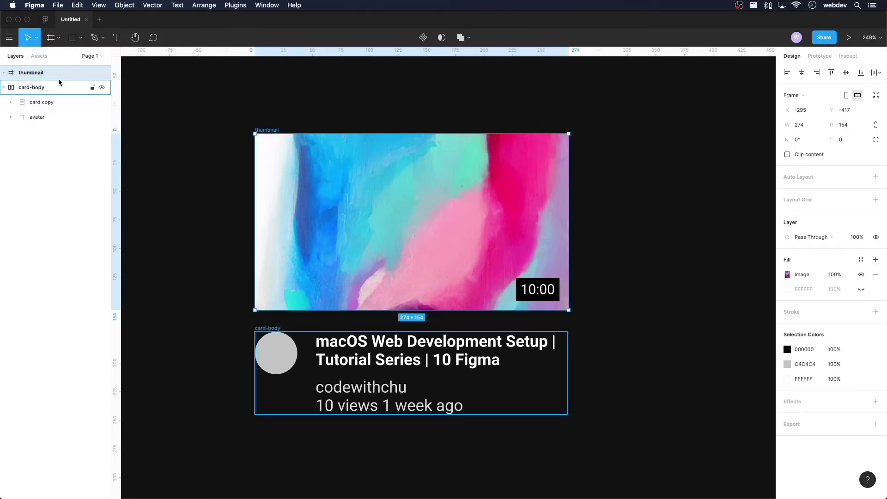
left_click(4, 88)
left_click(62, 87, "shift")
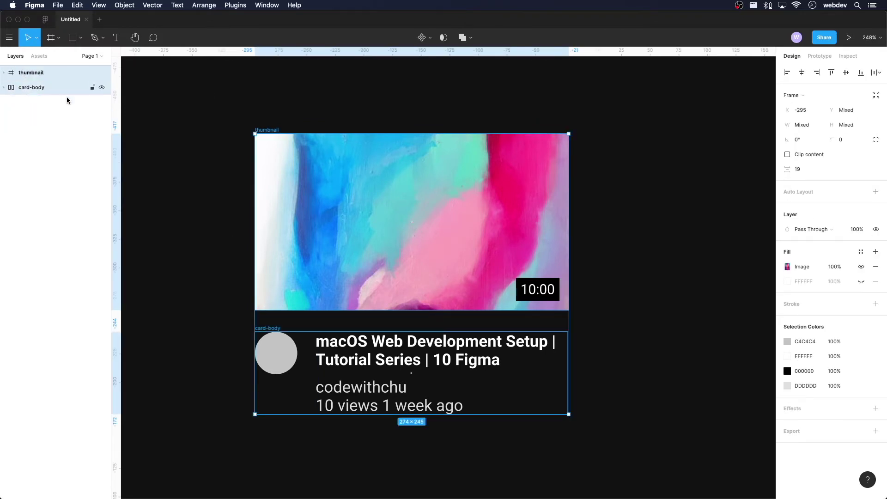
key("shift+a")
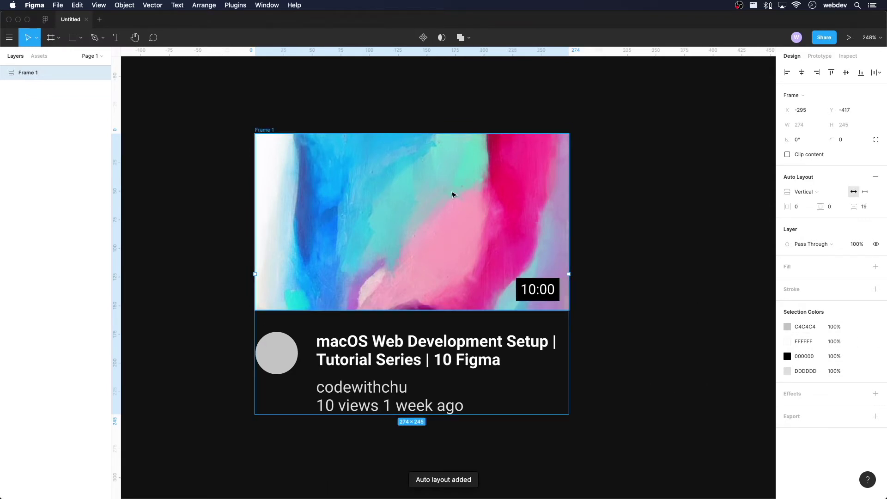
left_click(614, 254)
left_click_drag(173, 98, 651, 458)
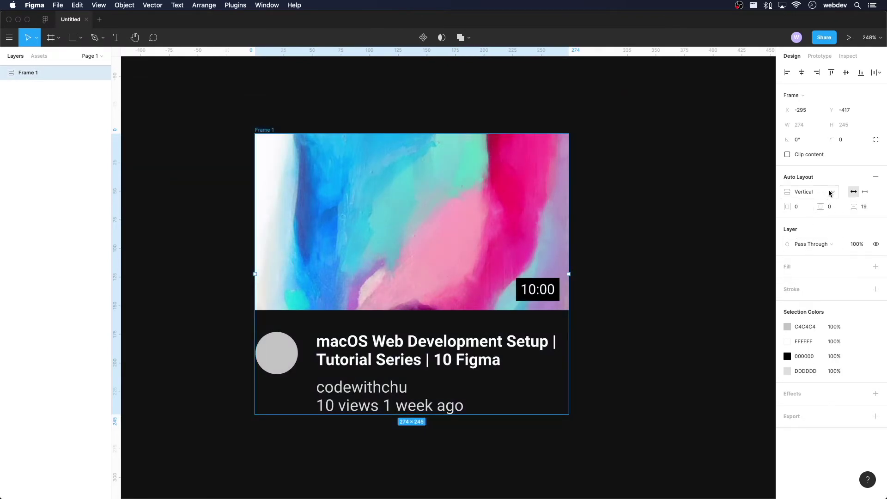
left_click(607, 232)
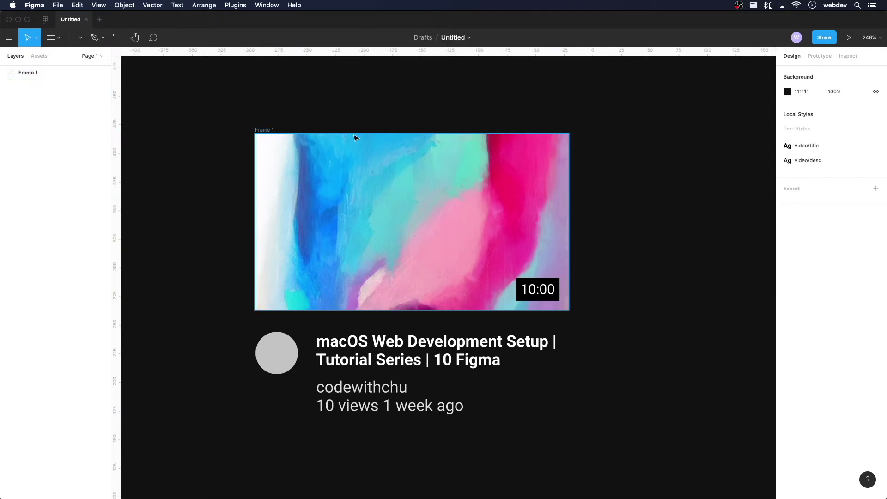
Step: Try the Horizontal auto layout direction on the frame that wraps the thumbnail and card body
left_click_drag(215, 78, 688, 461)
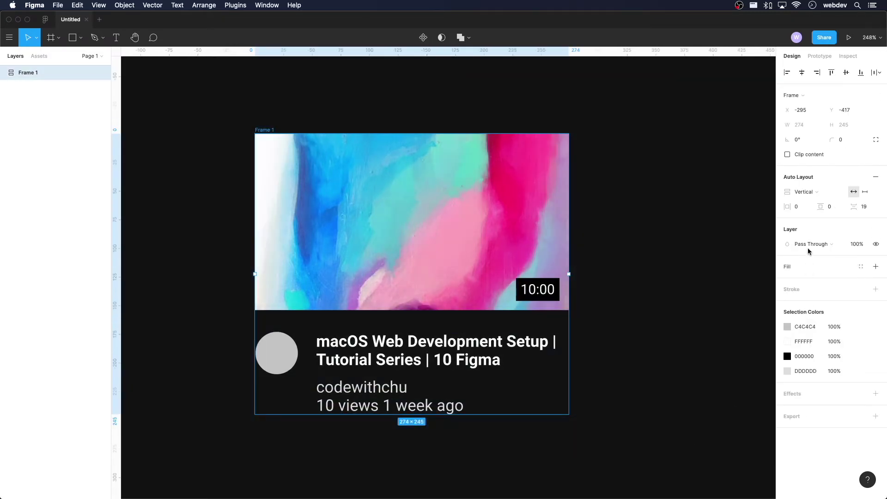
left_click(825, 193)
left_click(827, 183)
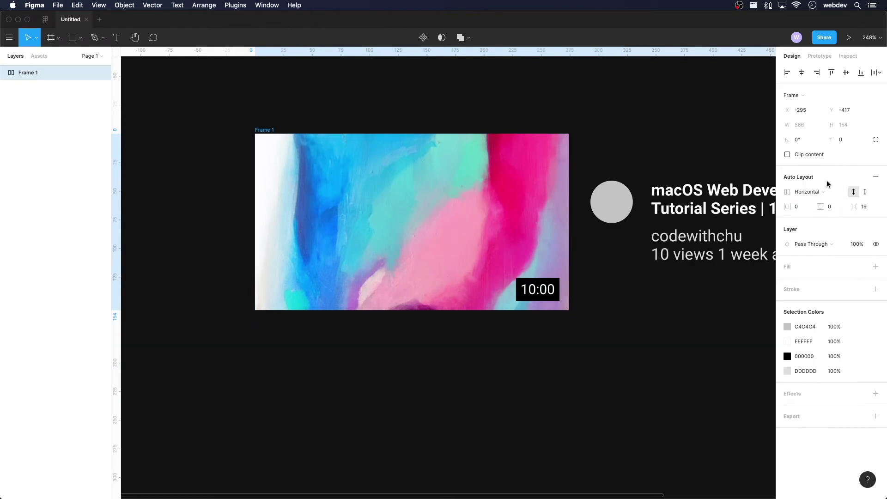
left_click(825, 192)
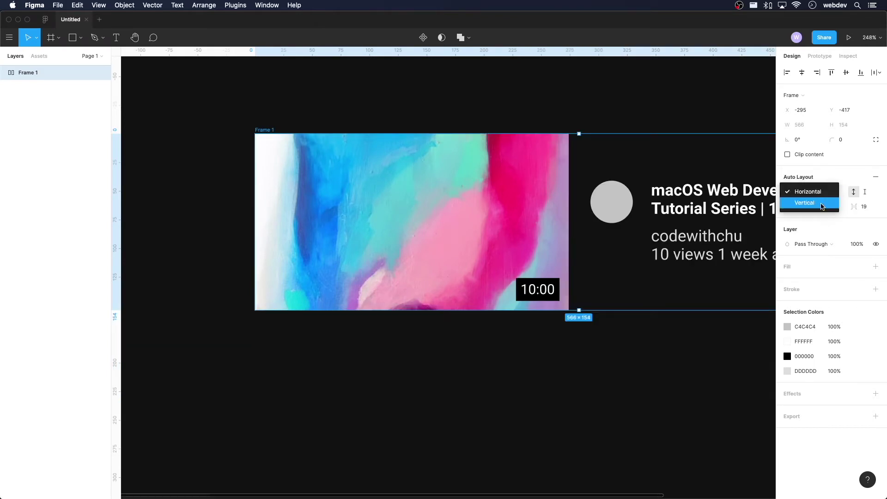
left_click(672, 410)
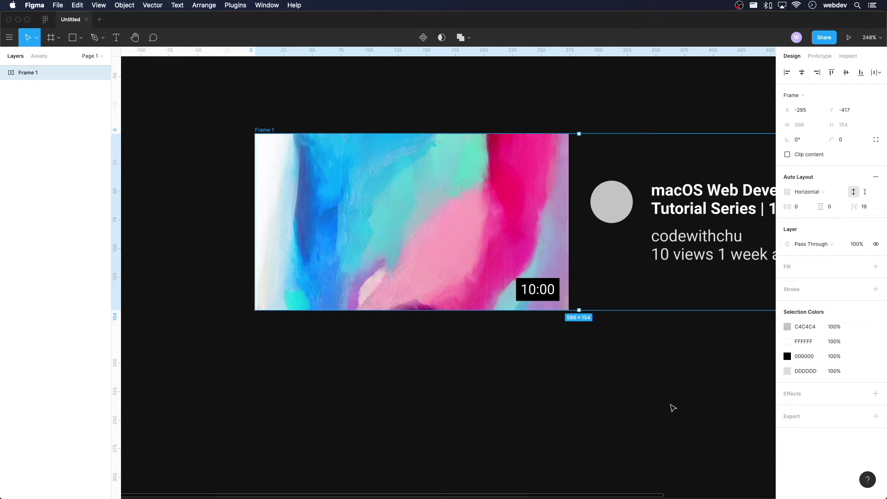
left_click_drag(695, 364, 568, 392)
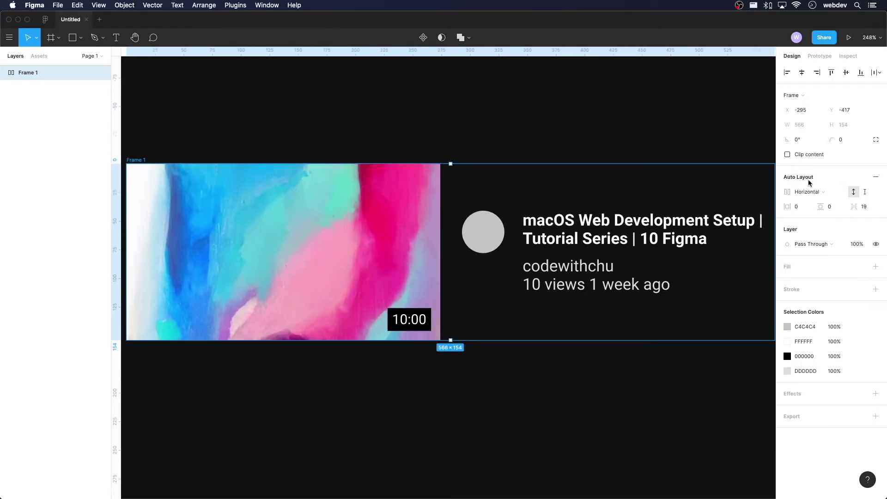
Step: Switch the wrapping frame's auto layout direction back to Vertical
left_click(833, 193)
left_click(827, 202)
left_click_drag(479, 364, 626, 315)
left_click(650, 349)
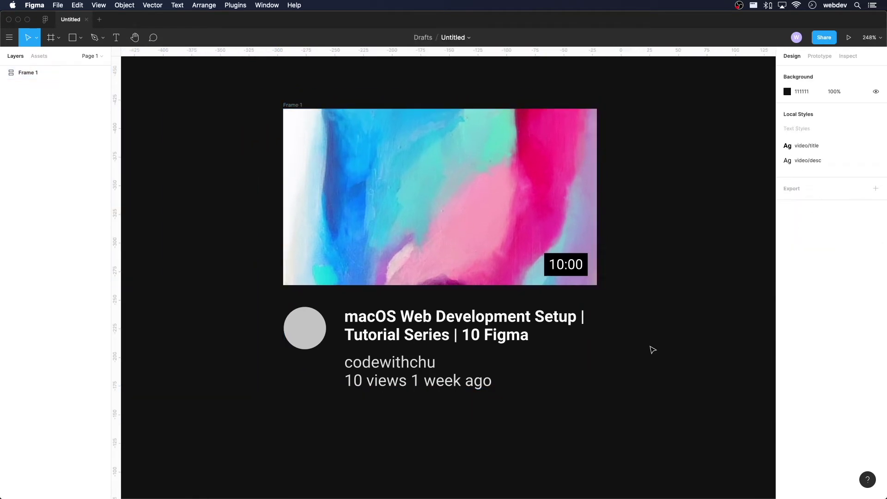
Step: Rename Frame 1 to "video card"
left_click(48, 74)
double_click(28, 72)
type("video card")
key("Return")
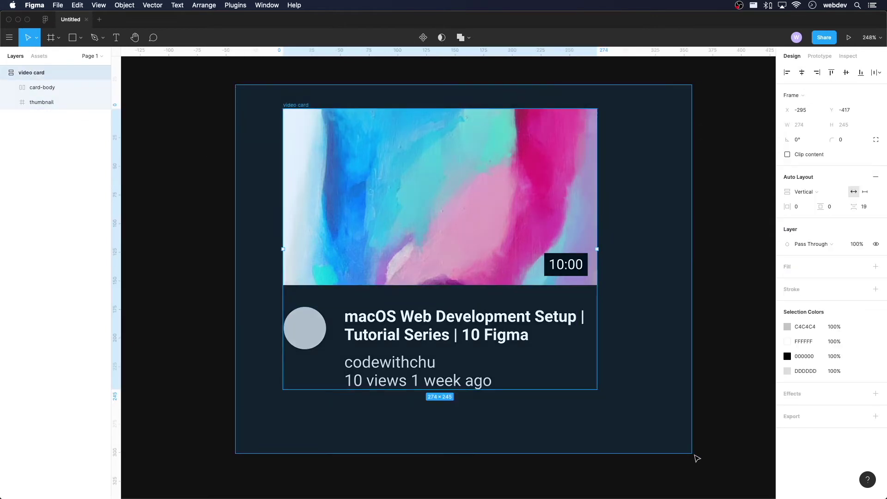
Step: Set the item spacing of the "video card" auto layout to 16
left_click(862, 206)
type("1")
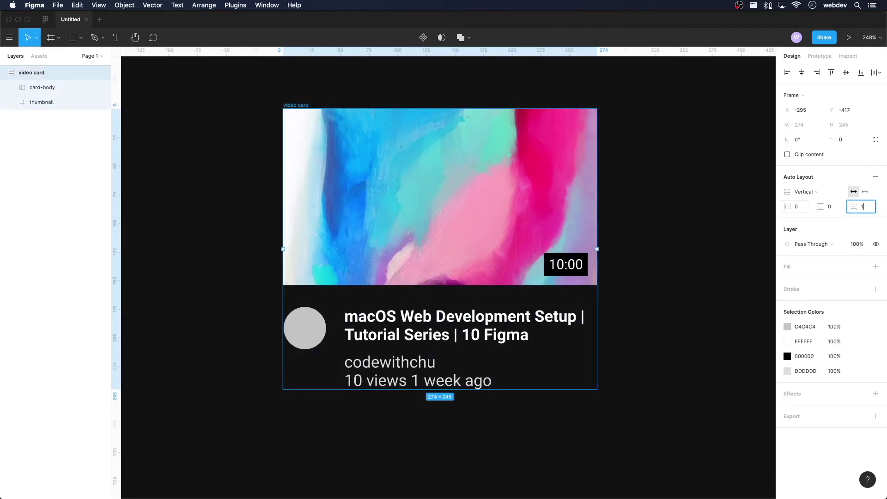
type("6")
key("Return")
key("Escape")
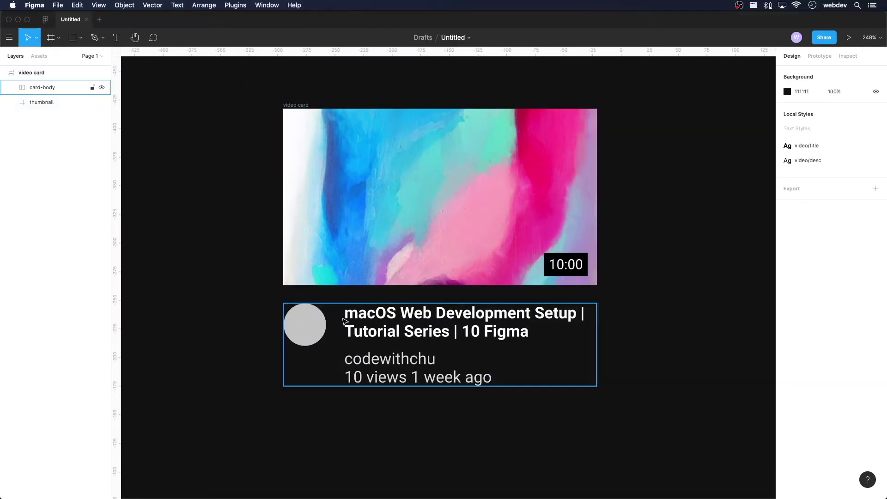
Step: Set the vertical padding of the "card-body" frame to 16
left_click(71, 91)
left_click(833, 209)
type("16")
key("Return")
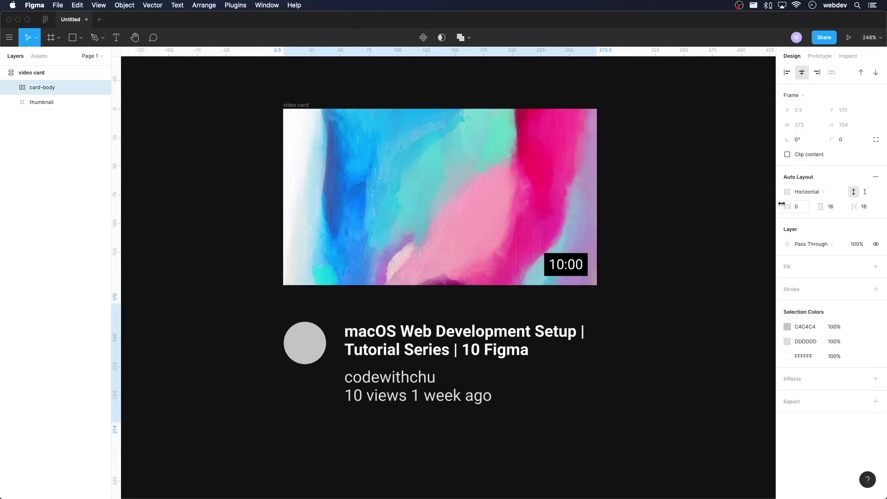
Step: Set the item spacing of the "video card" auto layout to 0
left_click_drag(253, 86, 739, 482)
left_click(863, 207)
type("0")
key("Return")
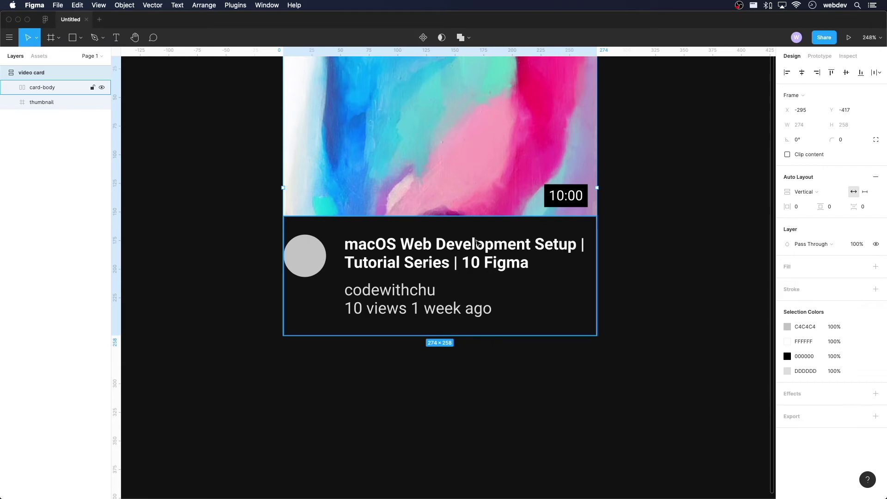
Step: Expand "card-body" and align the "card copy" frame to the vertical center within it
left_click(10, 88)
left_click(42, 104)
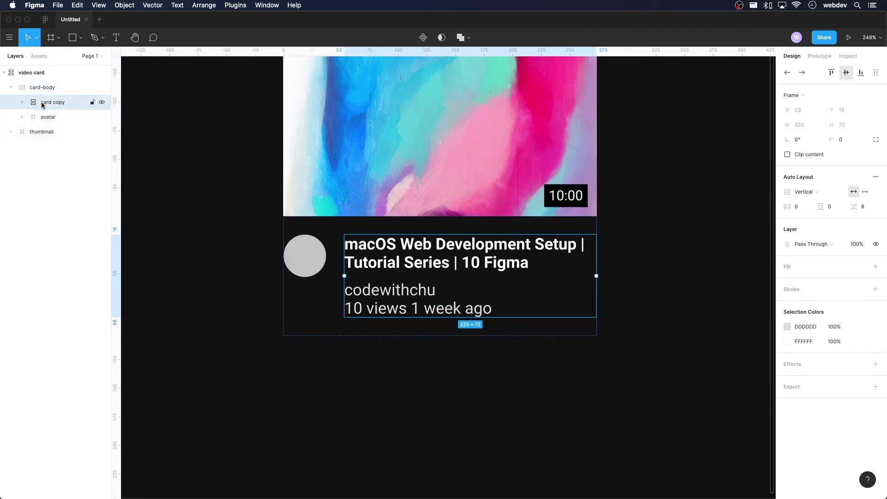
left_click(846, 74)
Step: Expand "card copy" and align both its description and title text layers to the left
left_click(24, 104)
left_click(64, 118)
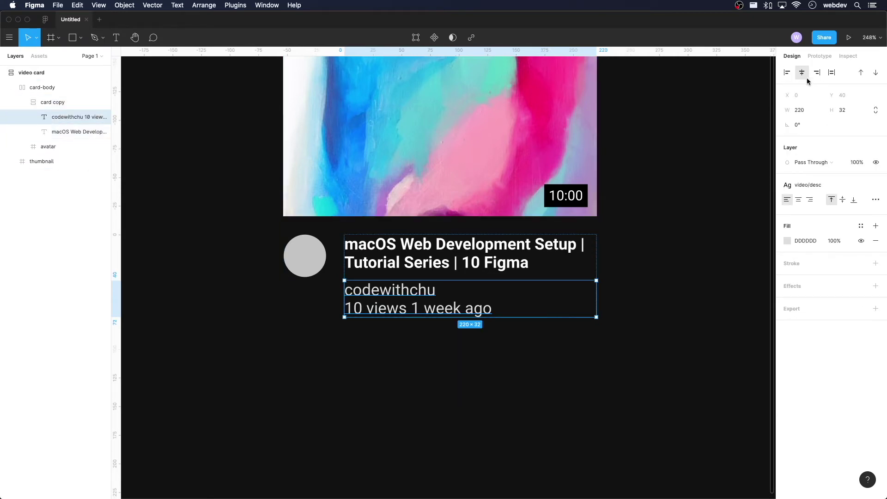
left_click(787, 77)
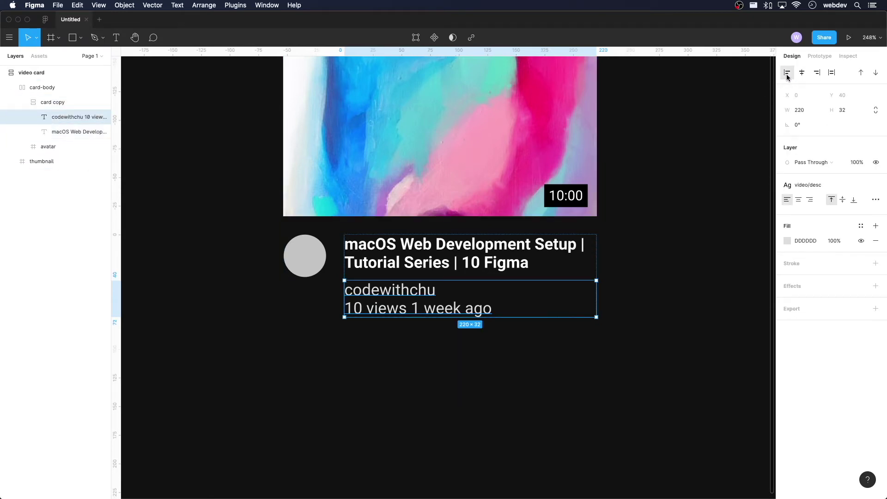
left_click(105, 133)
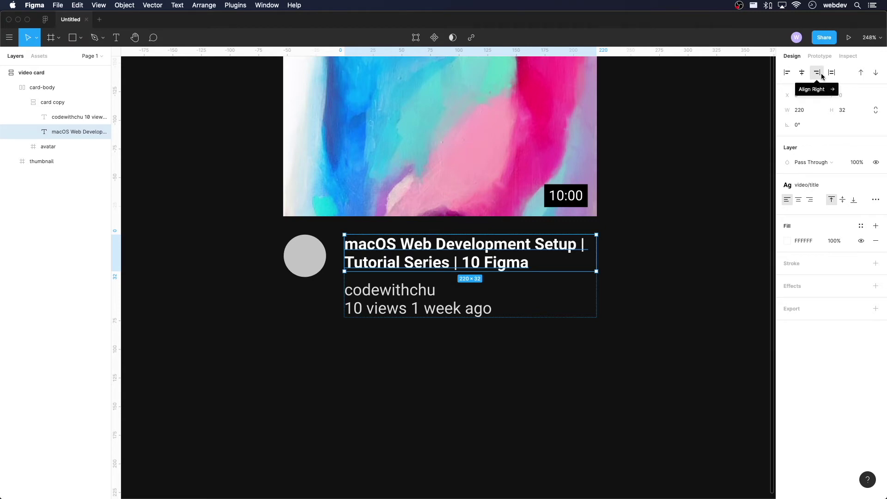
left_click(786, 73)
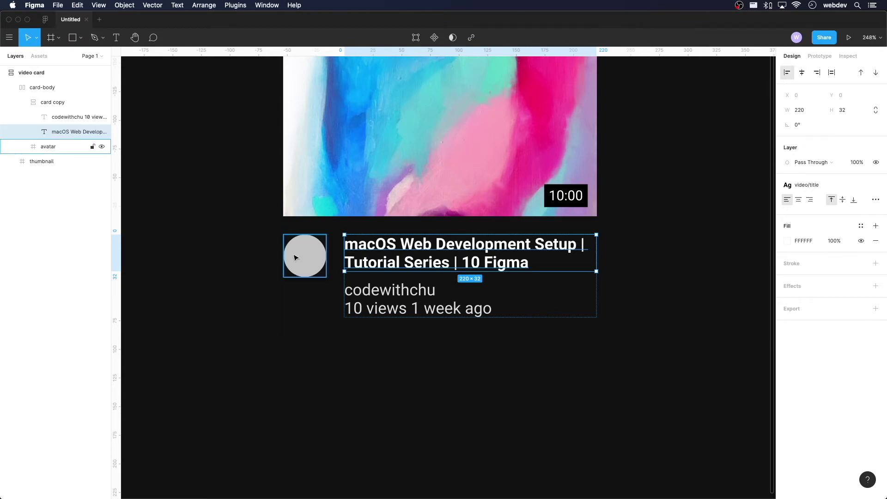
Step: Align the avatar frame to the top within "card-body"
left_click(295, 258)
left_click(828, 77)
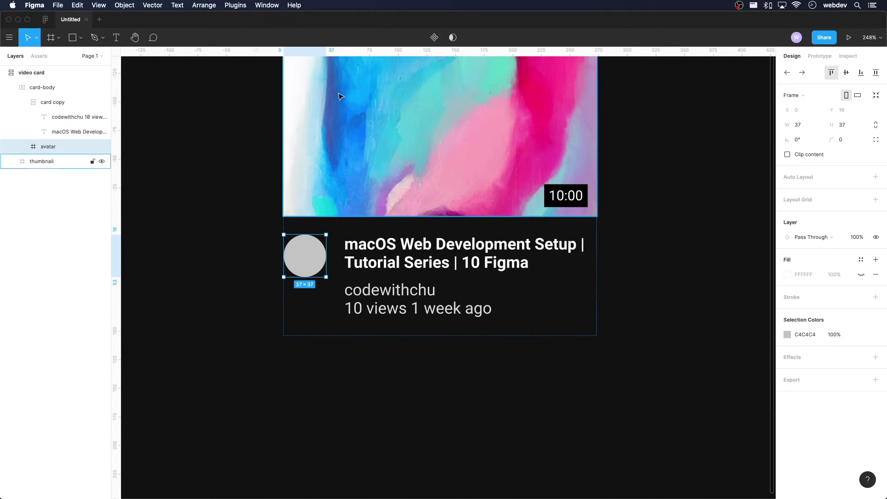
Step: Collapse "card copy", expand the avatar frame and align its ellipse to the left edge of the frame
left_click(22, 102)
left_click(22, 117)
left_click(62, 131)
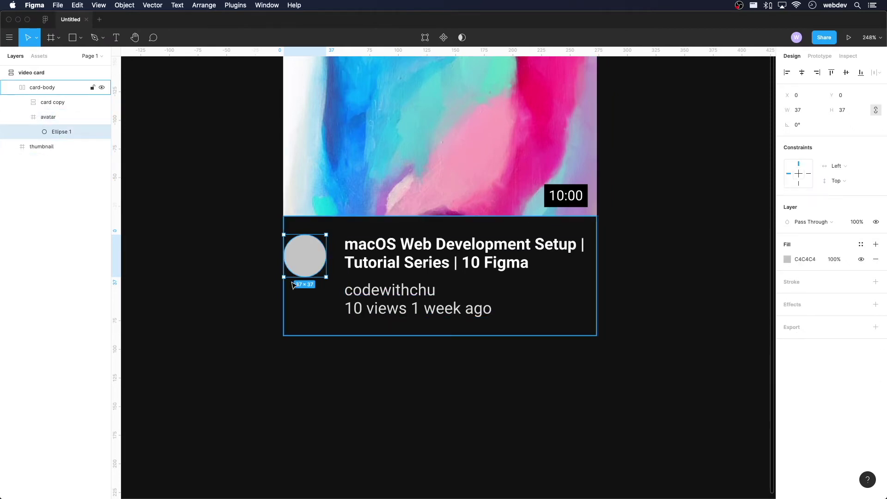
left_click(788, 74)
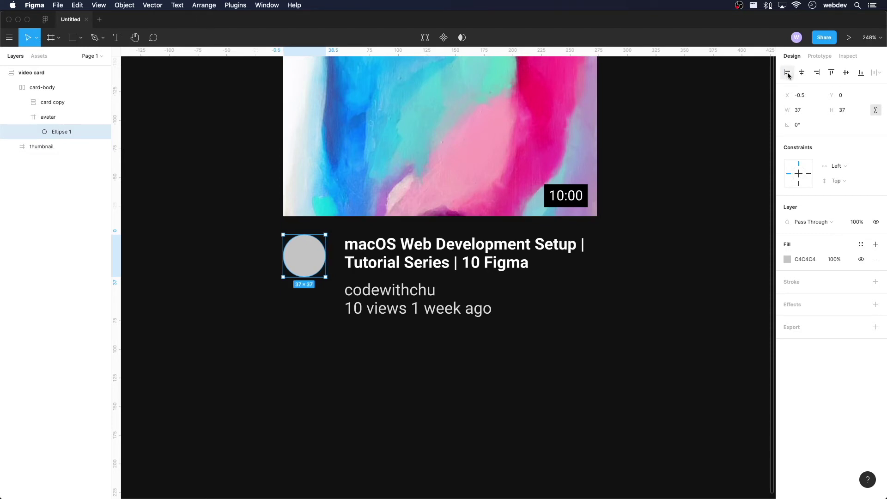
Step: Expand the thumbnail frame and set the horizontal constraint of its "img" layer to Center
left_click(39, 146)
left_click(10, 146)
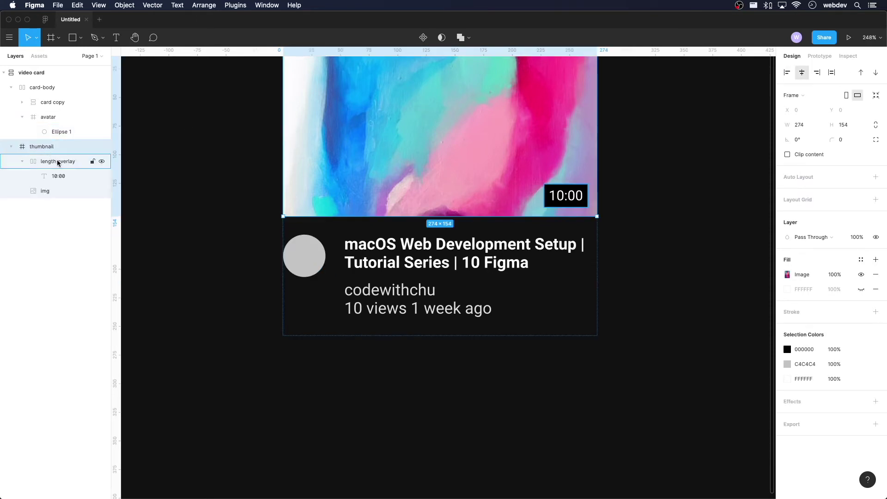
left_click(57, 189)
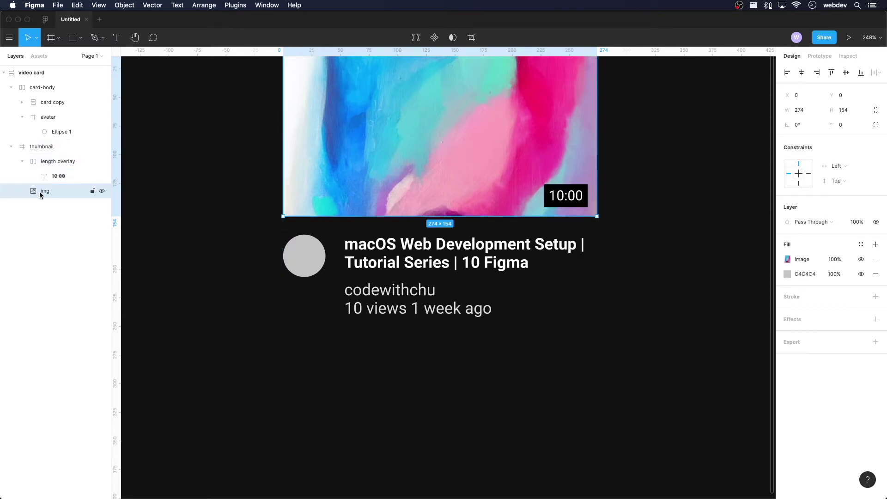
scroll(757, 187, "up", 3)
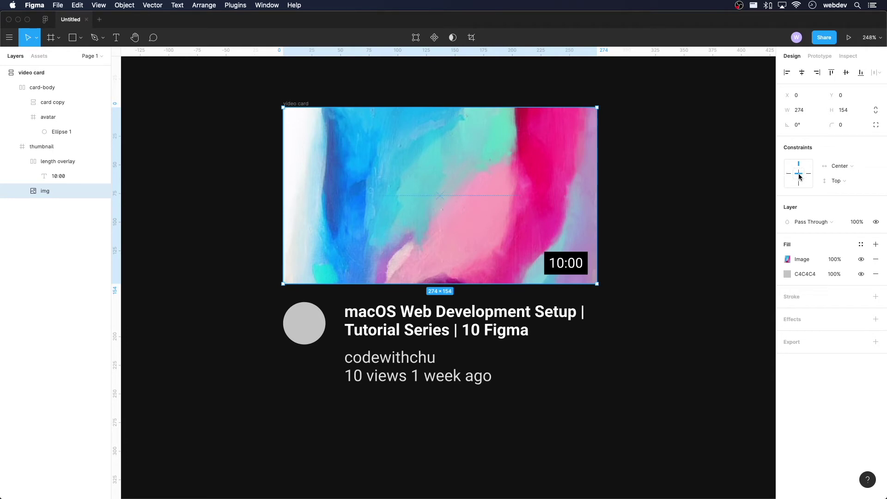
left_click(788, 173)
Step: Check the 10:00 text and the "length overlay" frame's constraints, and collapse the "video card" layer tree
left_click(72, 179)
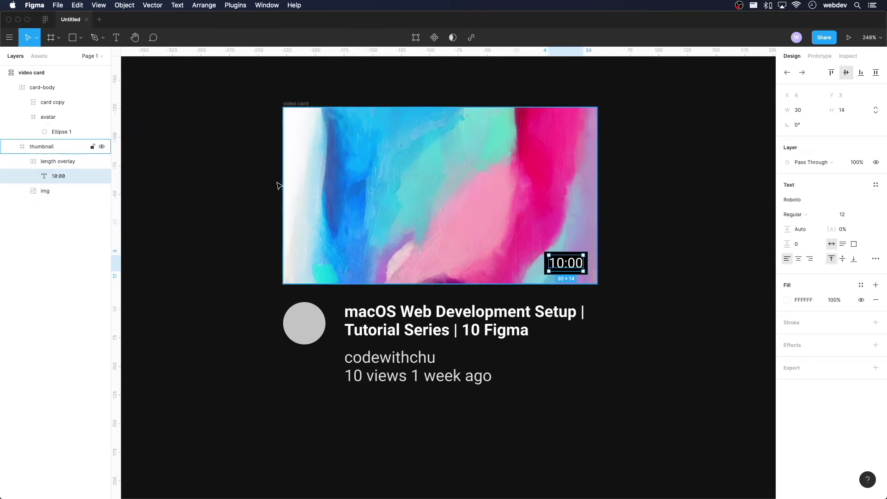
left_click(90, 162)
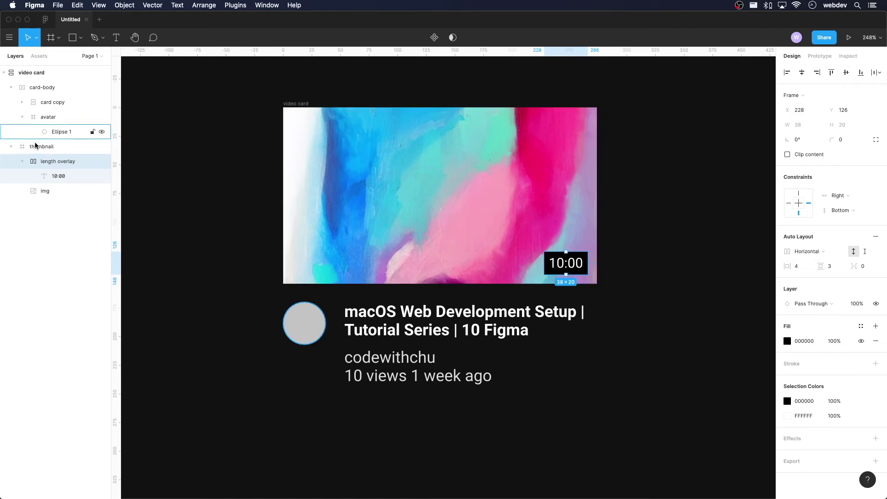
left_click(4, 73)
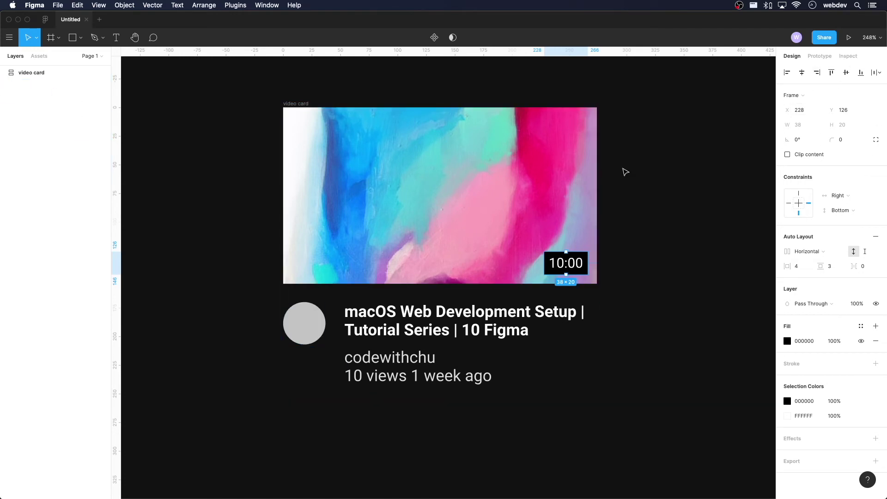
Step: Convert the whole "video card" frame into a component and undo the conversion
left_click_drag(240, 77, 677, 447)
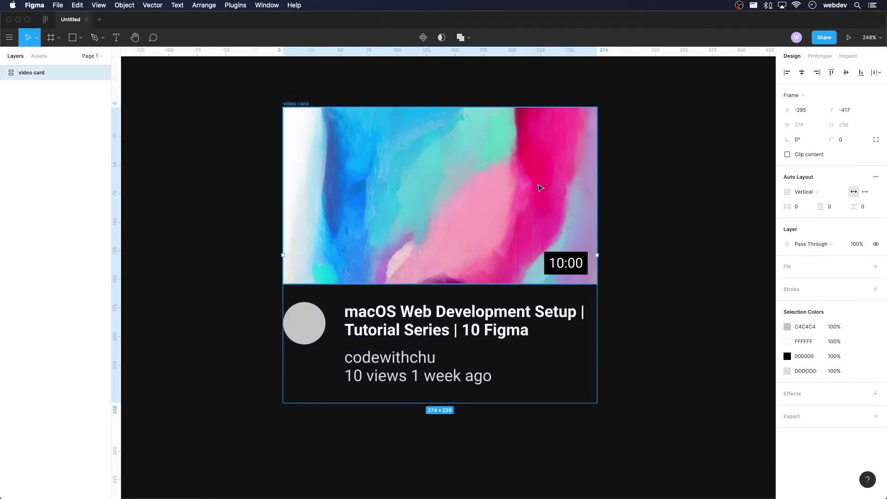
left_click(424, 38)
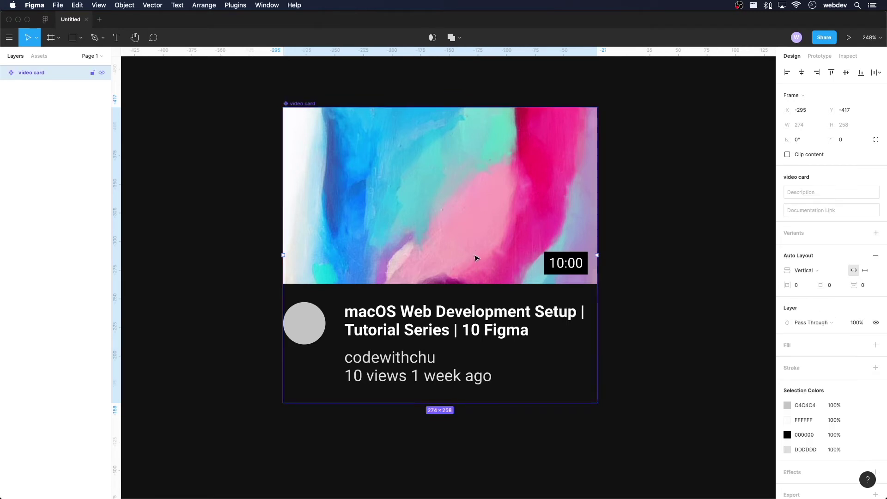
right_click(424, 175)
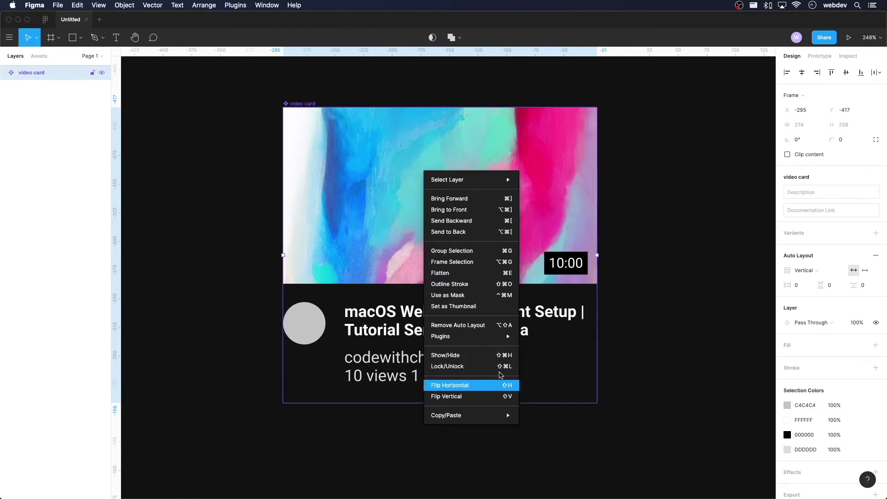
left_click(635, 304)
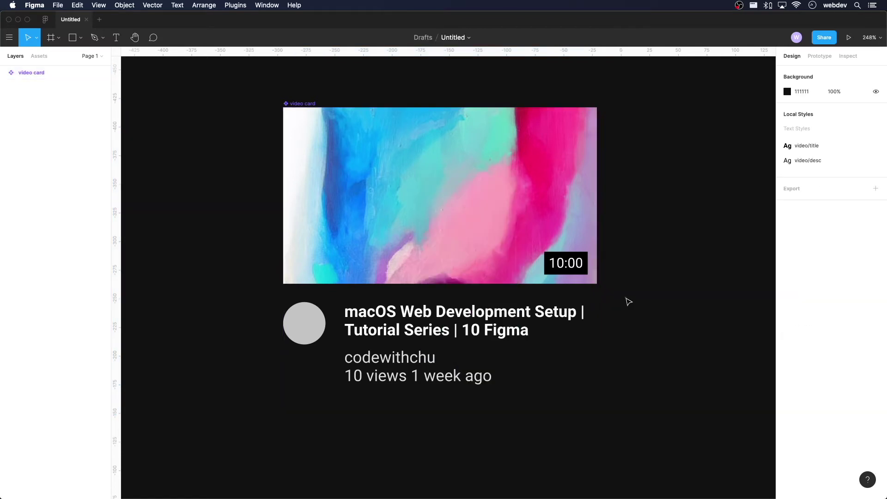
left_click(571, 281, "super")
scroll(571, 281, "down", 5)
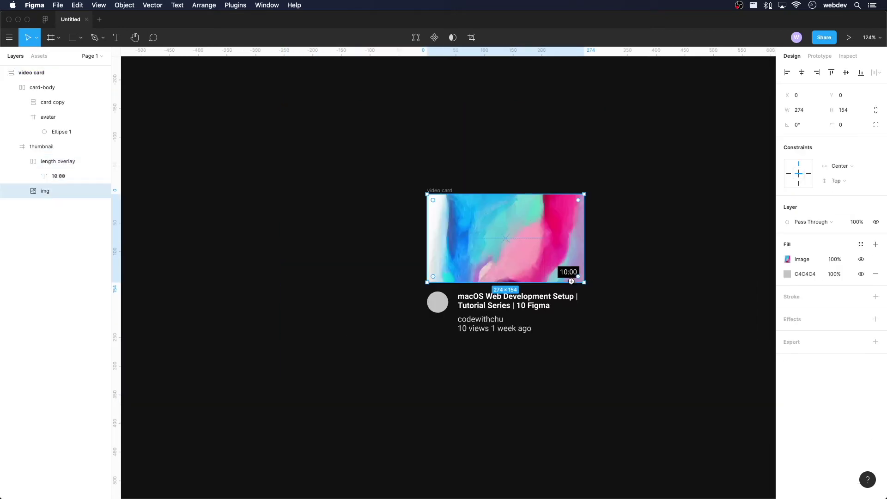
Step: Look over the components available in the file's assets and return to the layer list
scroll(424, 231, "right", 5)
left_click(38, 56)
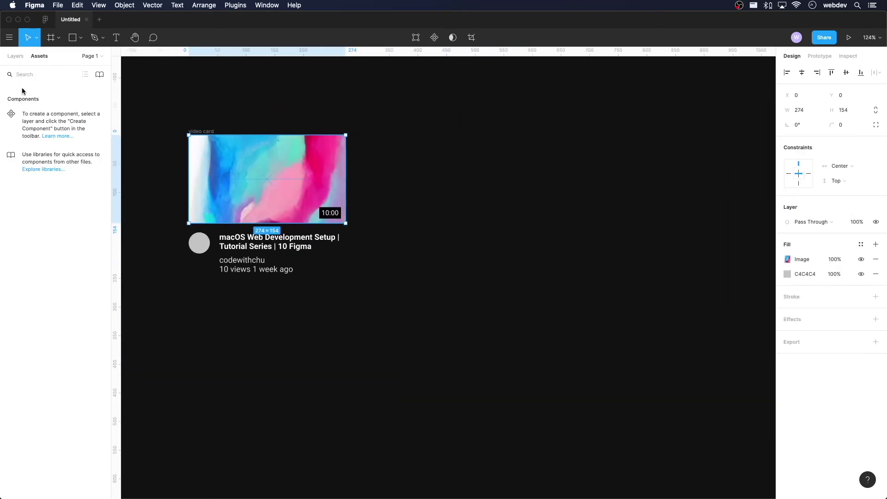
left_click(15, 56)
left_click(40, 56)
left_click(40, 74)
left_click(15, 56)
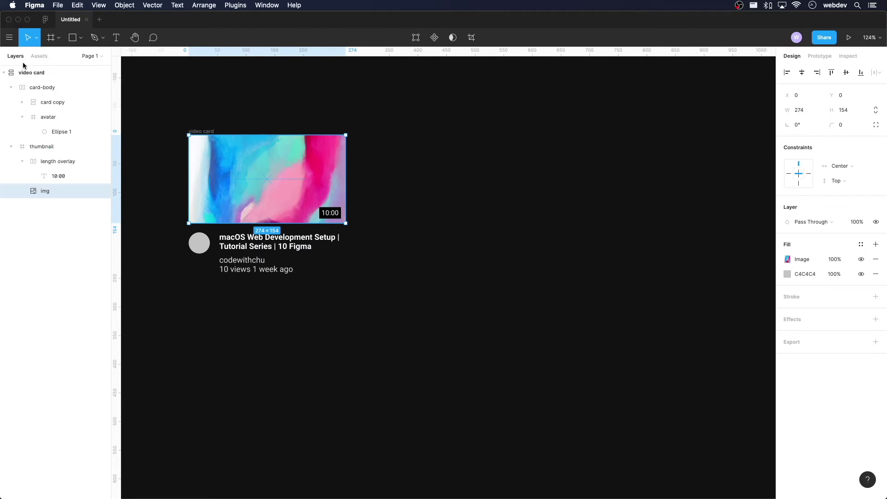
Step: Select the whole "video card" frame and create a component from it
left_click_drag(153, 107, 470, 365)
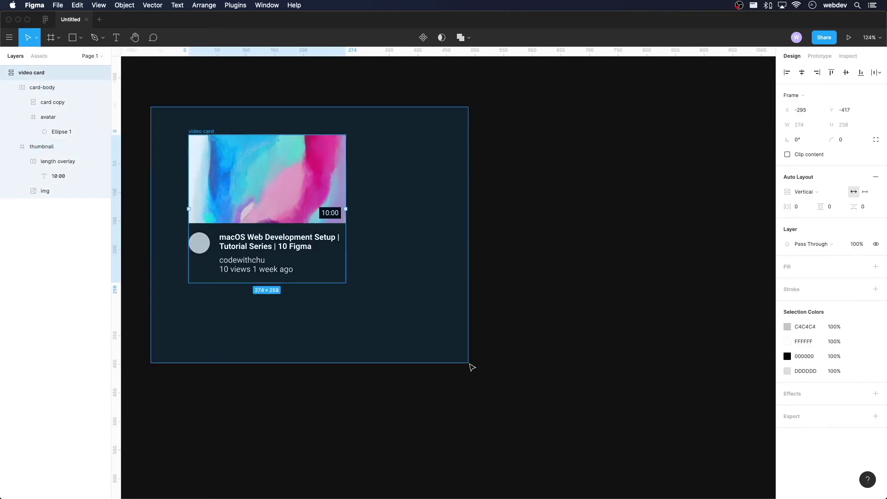
right_click(261, 193)
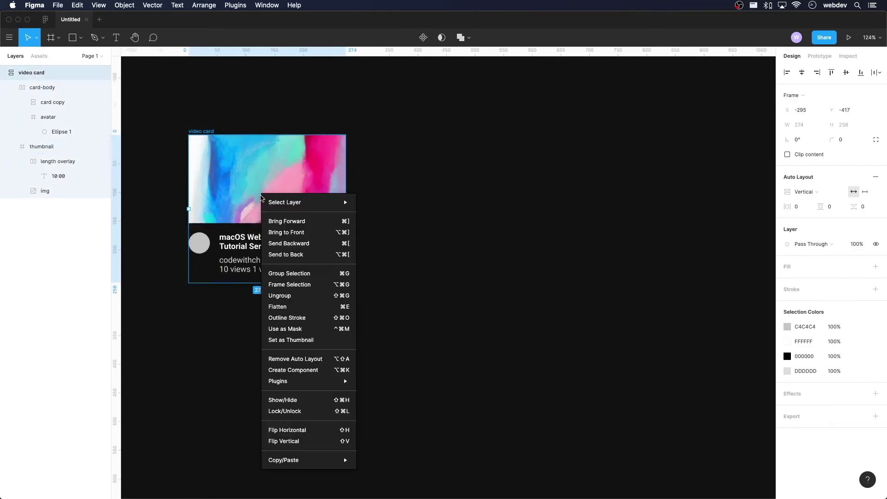
left_click(340, 370)
left_click(404, 310)
left_click(4, 73)
Step: Place an instance of the local video card component on the canvas, well to the right of the original
left_click(39, 56)
left_click(16, 92)
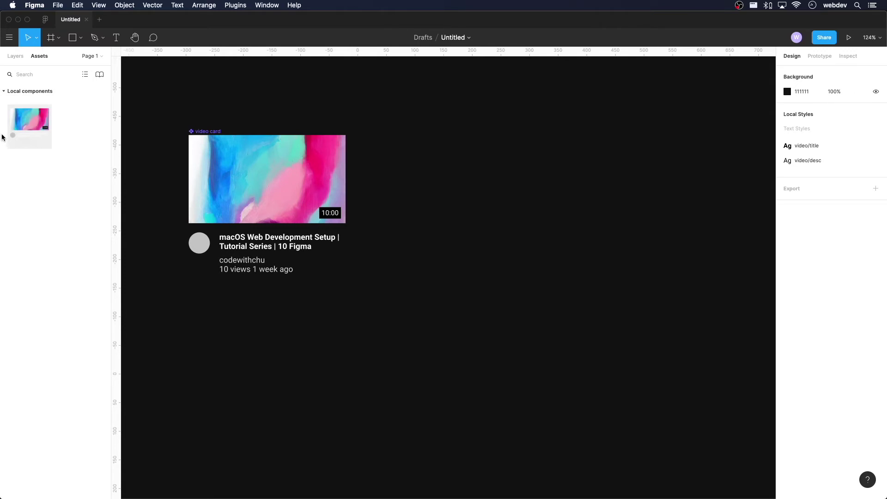
left_click_drag(31, 121, 563, 180)
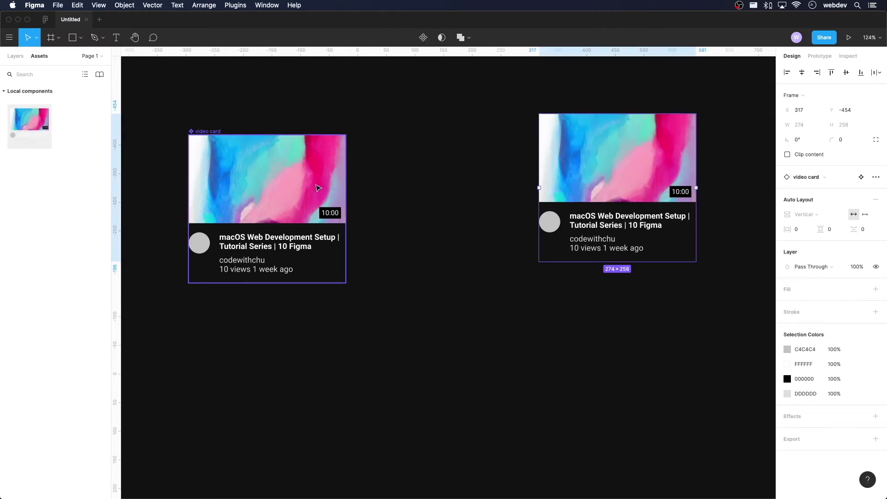
Step: Add a second video card instance and snap it flush against the right edge of the first instance
left_click(296, 185)
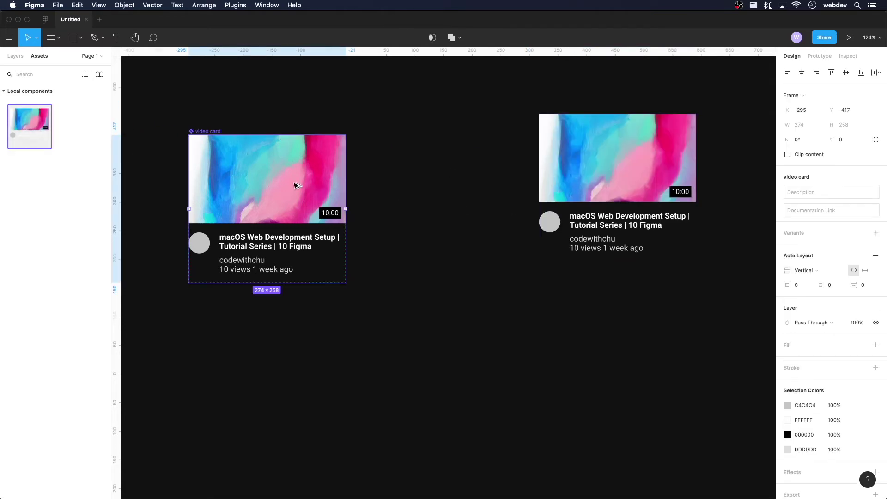
left_click_drag(296, 185, 688, 238)
scroll(677, 299, "right", 5)
left_click_drag(406, 263, 521, 193)
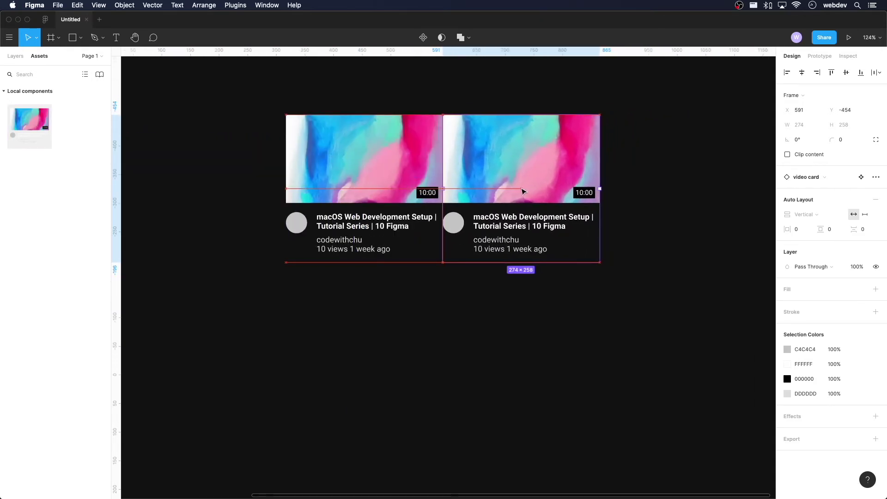
Step: Move both video card instances together so their tops line up with the main component at Y -417
left_click(538, 283)
key("super+a")
left_click_drag(488, 191, 606, 228)
scroll(625, 288, "right", 3)
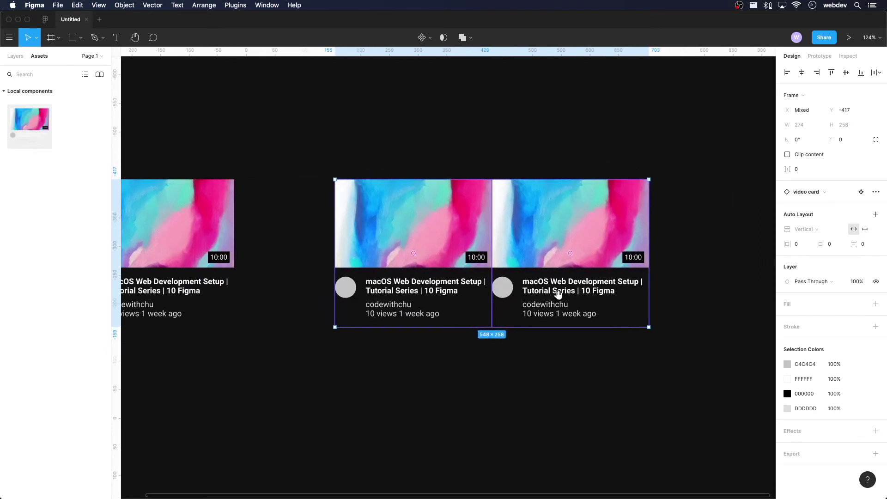
left_click(611, 161)
left_click_drag(564, 233, 545, 240)
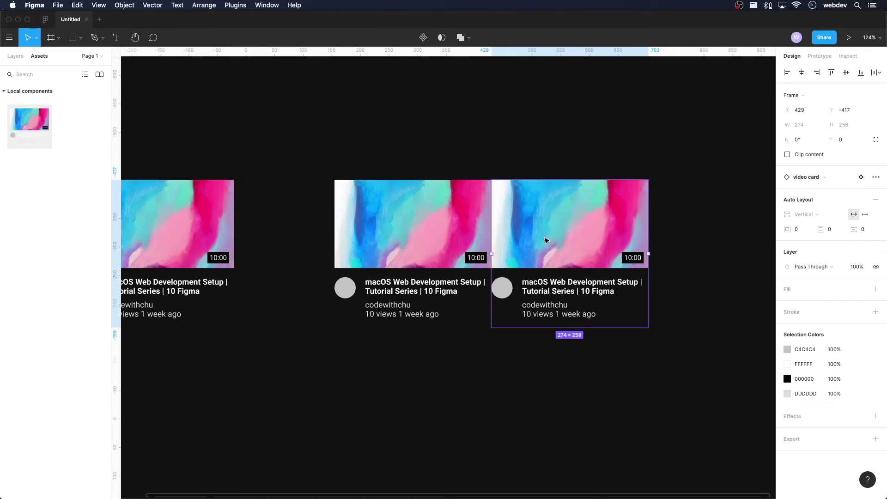
left_click_drag(192, 242, 219, 259)
Step: Duplicate the video card instance twice to extend the row flush to the right, at X 703 and X 977
scroll(277, 231, "right", 10)
left_click(340, 202)
left_click_drag(351, 212, 512, 229)
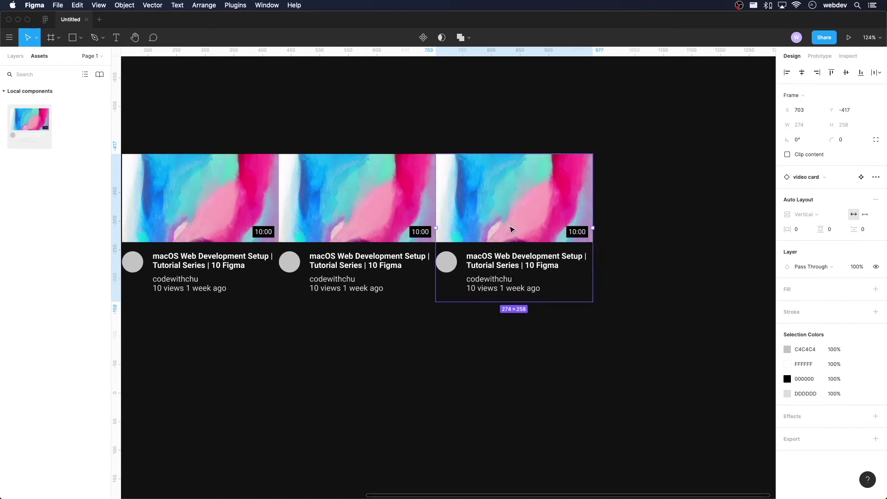
key("super+d")
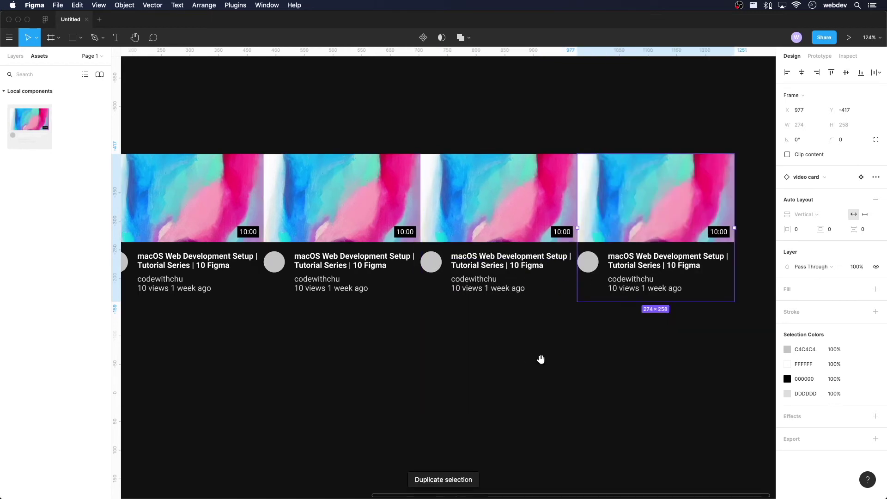
left_click(524, 361)
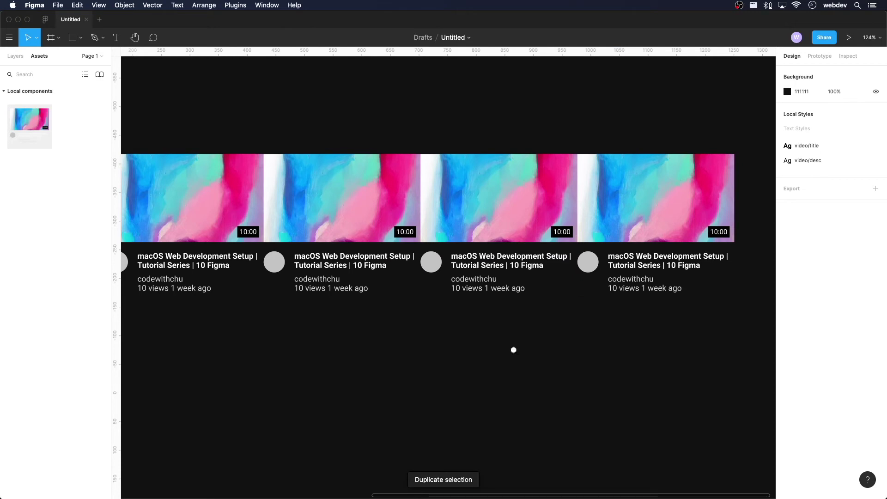
Step: Select the four video card instances and wrap them in a horizontal auto layout frame
key("minus")
left_click_drag(259, 179, 651, 366)
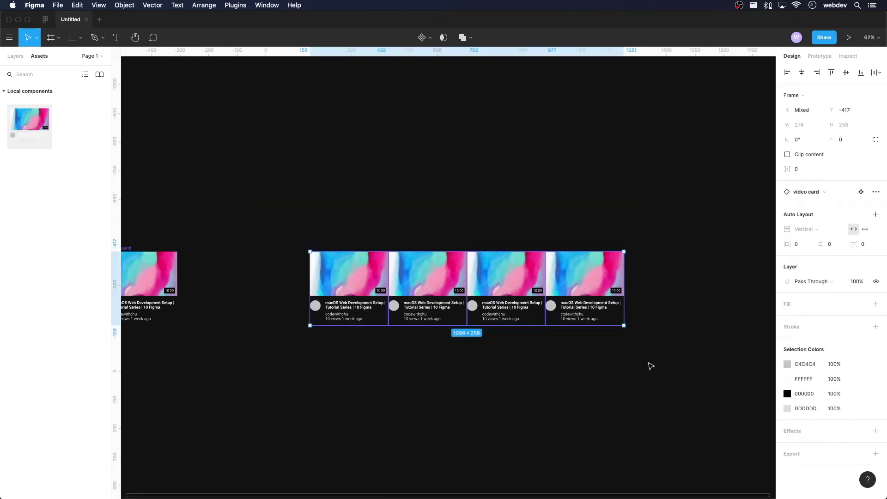
key("shift+2")
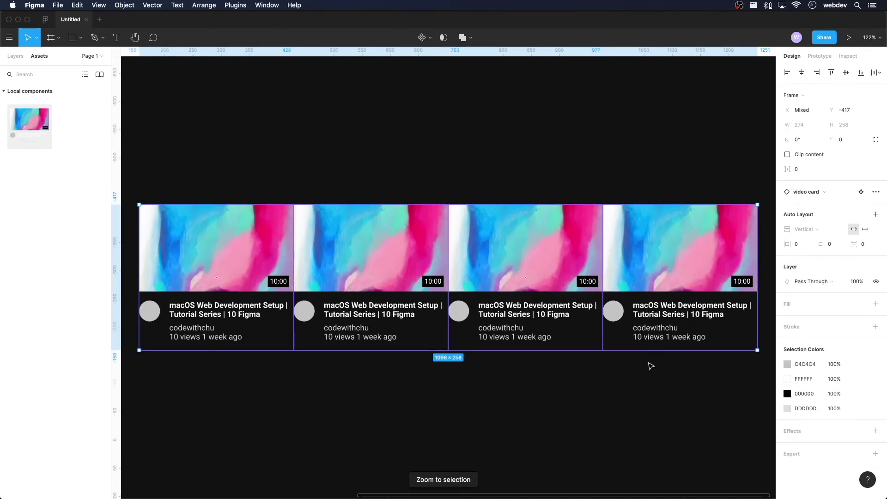
key("shift+1")
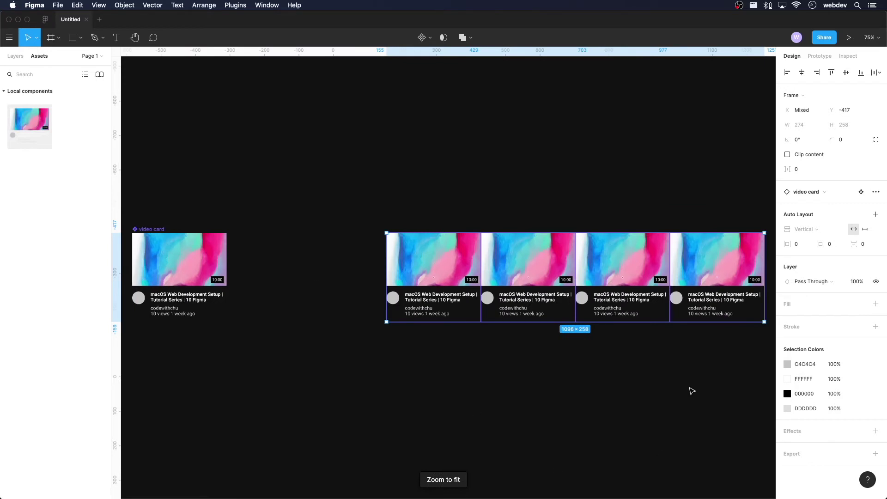
key("shift+2")
left_click(681, 384)
left_click_drag(253, 123, 715, 384)
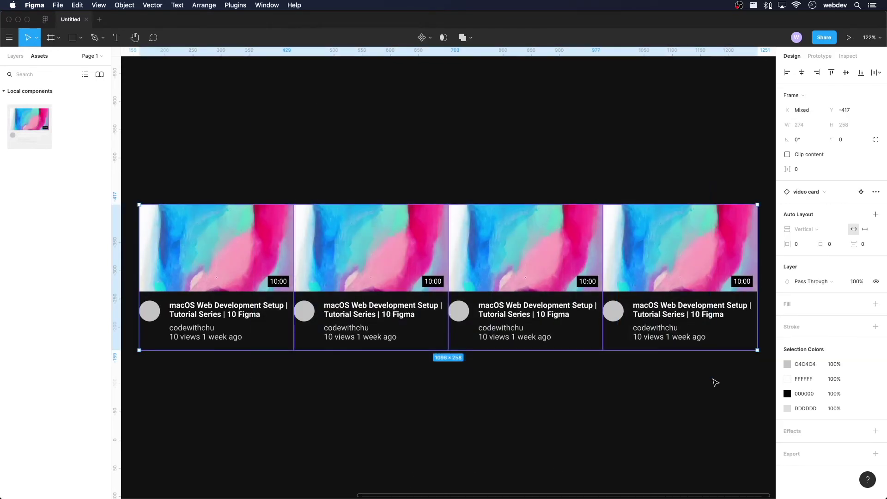
key("shift+a")
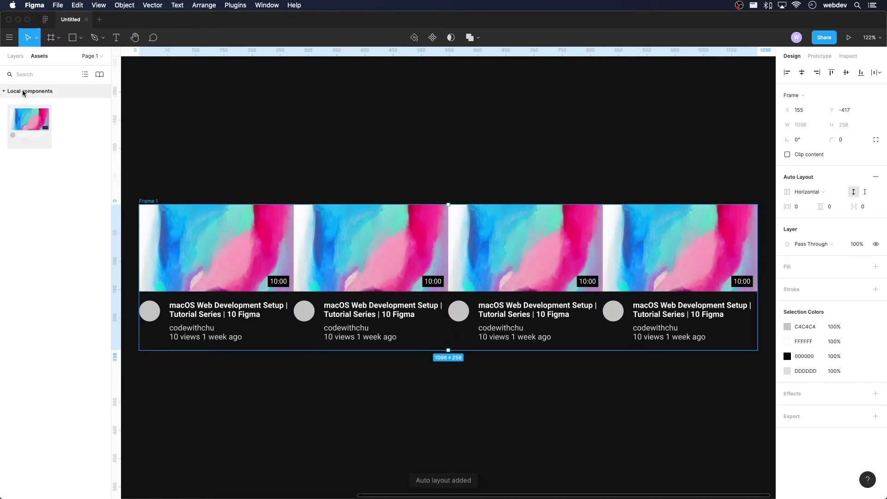
Step: Rename the new auto layout frame around the four cards as "video row"
left_click(15, 56)
double_click(91, 73)
type("video row")
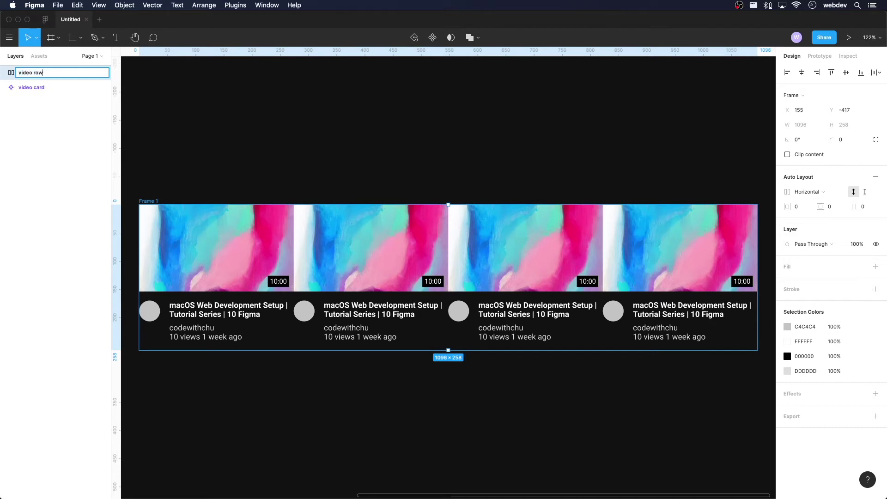
left_click(172, 169)
left_click(149, 201)
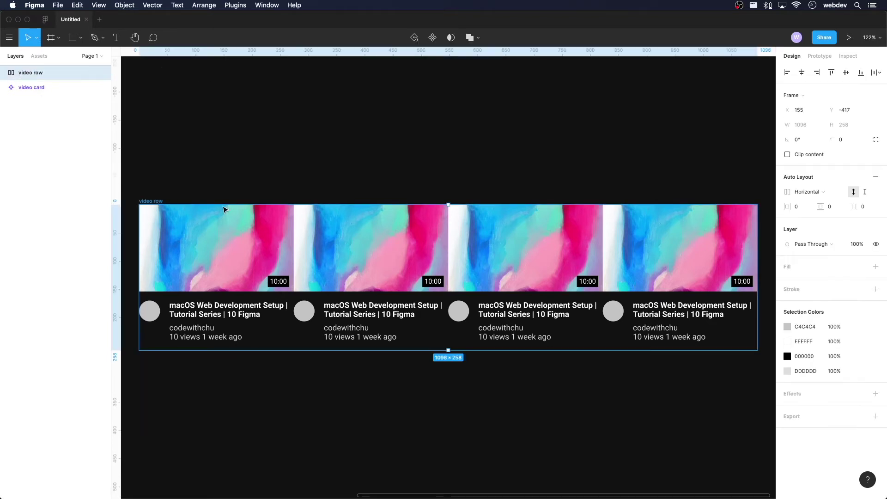
Step: Set the spacing between items in the "video row" auto layout to 16
left_click(870, 210)
type("1")
type("6")
key("Return")
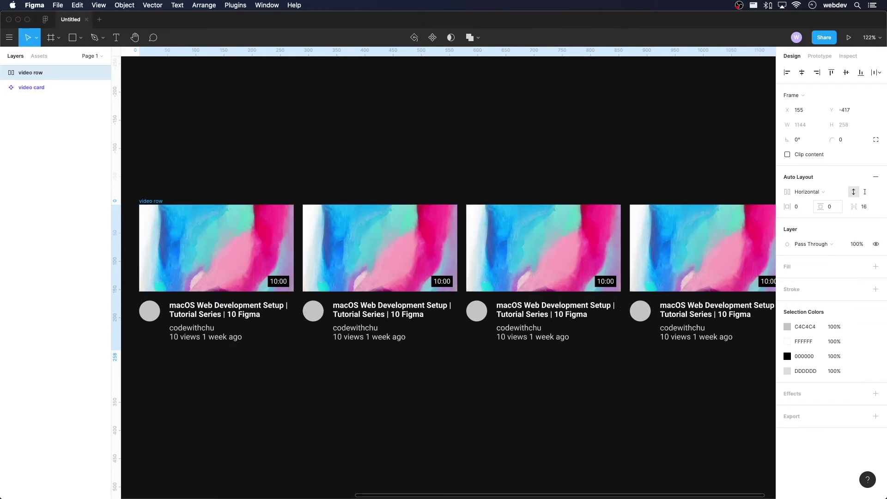
left_click(865, 209)
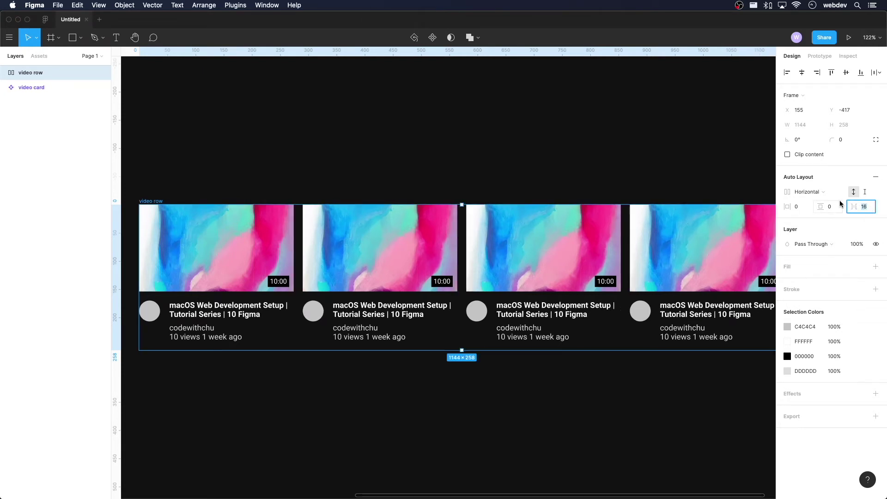
Step: Set the video row's spacing between items to 32 and its horizontal padding to 16
key("Return")
left_click(798, 207)
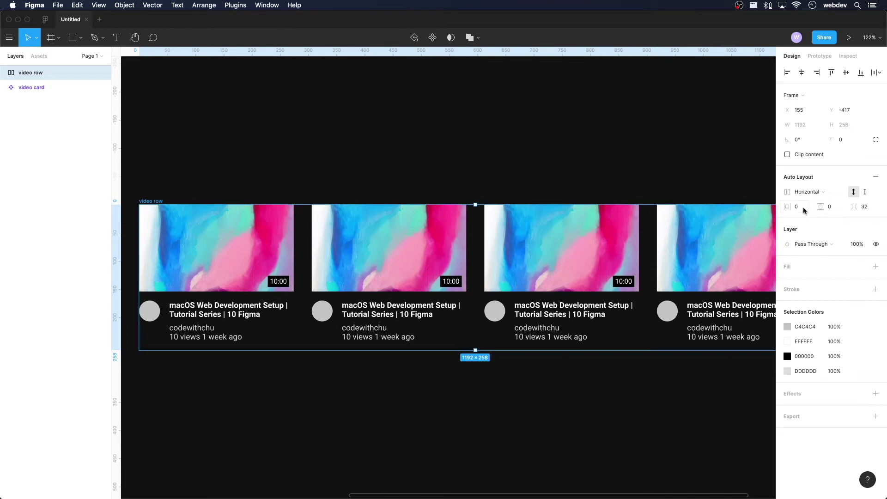
type("16")
key("Return")
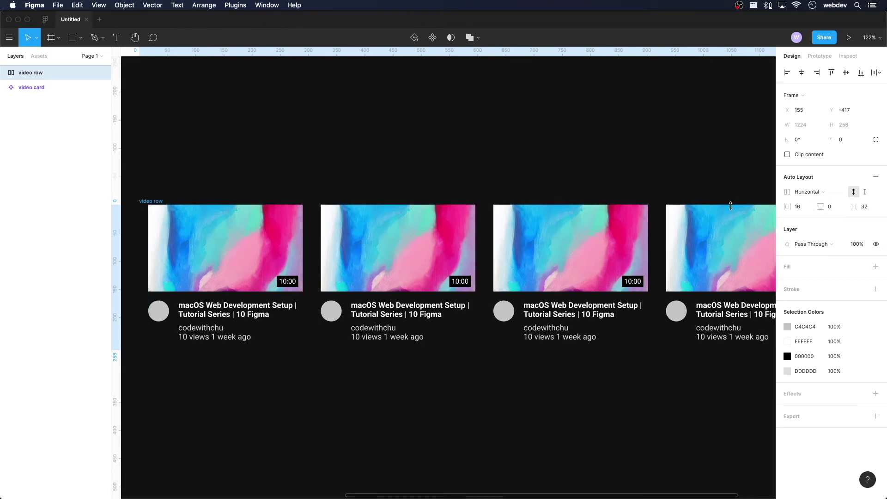
Step: Collapse all expanded layers in the layer list, leaving only the top-level video row and video card
left_click_drag(138, 187, 673, 323)
scroll(673, 325, "left", 10)
key("Escape")
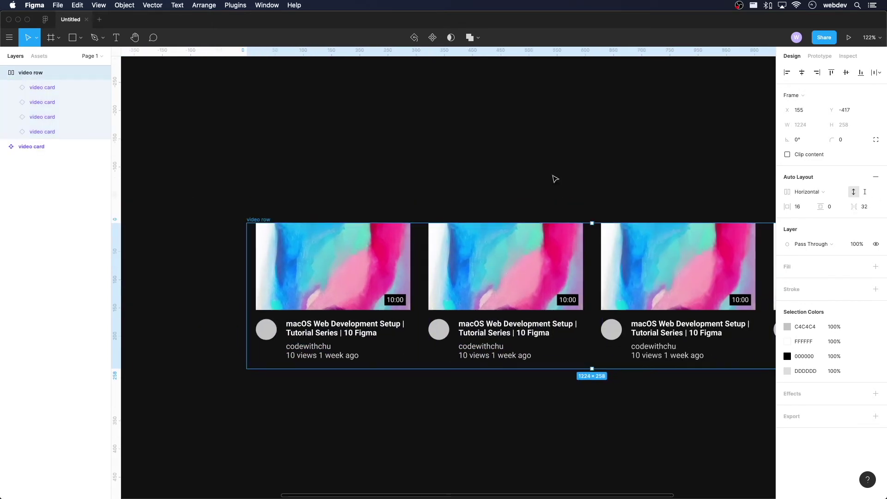
scroll(547, 353, "right", 5)
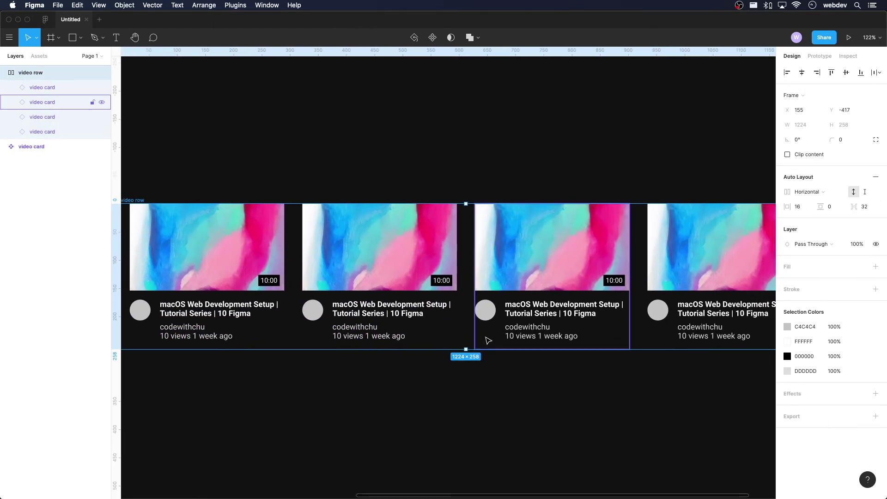
key("shift+1")
key("Escape")
left_click(40, 75)
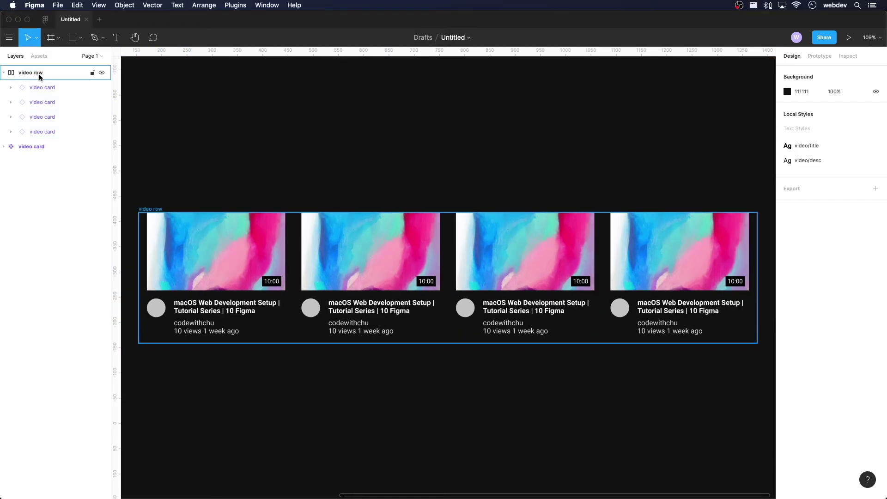
key("alt+l")
Step: Copy the video row directly below itself three times, at Y -159, 99 and 357
scroll(238, 223, "left", 4)
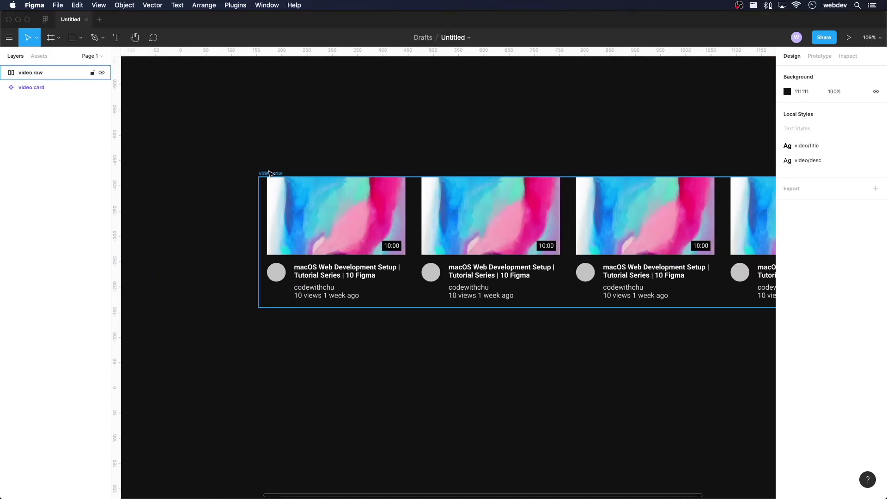
left_click_drag(271, 173, 283, 305)
key("super+d")
key("super+d")
scroll(573, 420, "down", 5)
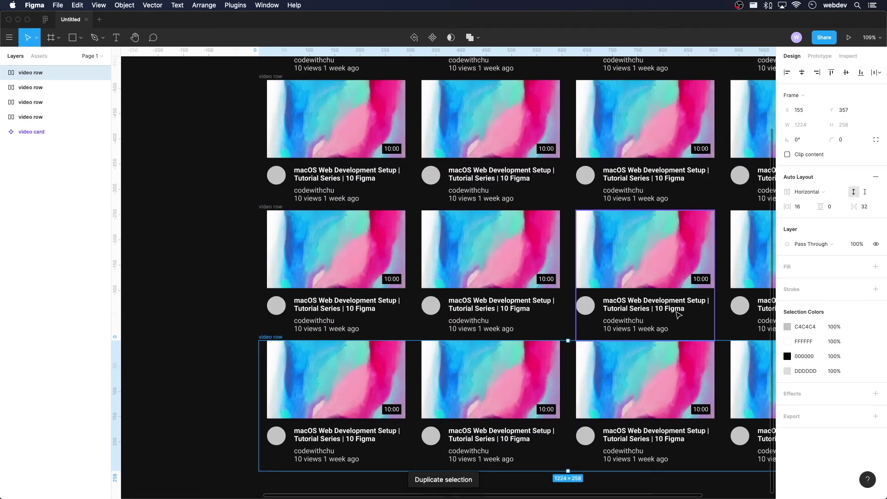
key("shift+1")
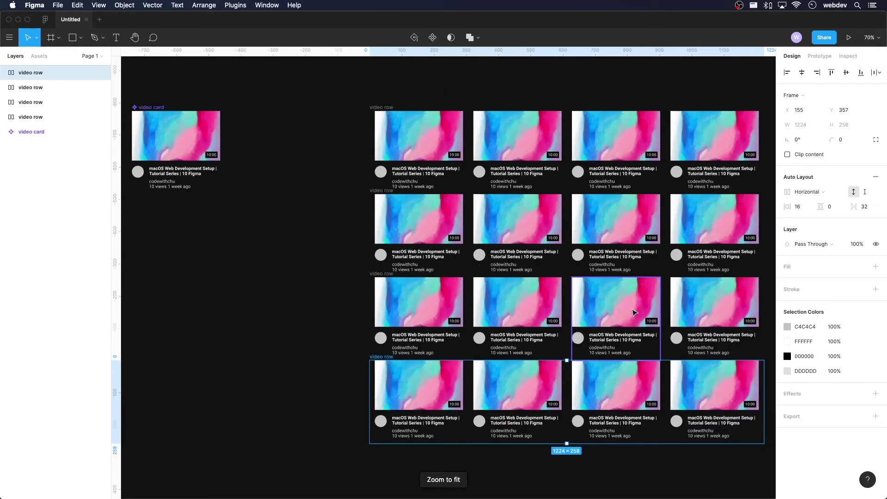
Step: Select the four video rows and wrap them in a vertical auto layout frame
scroll(702, 303, "right", 3)
left_click_drag(220, 77, 710, 466)
key("shift+2")
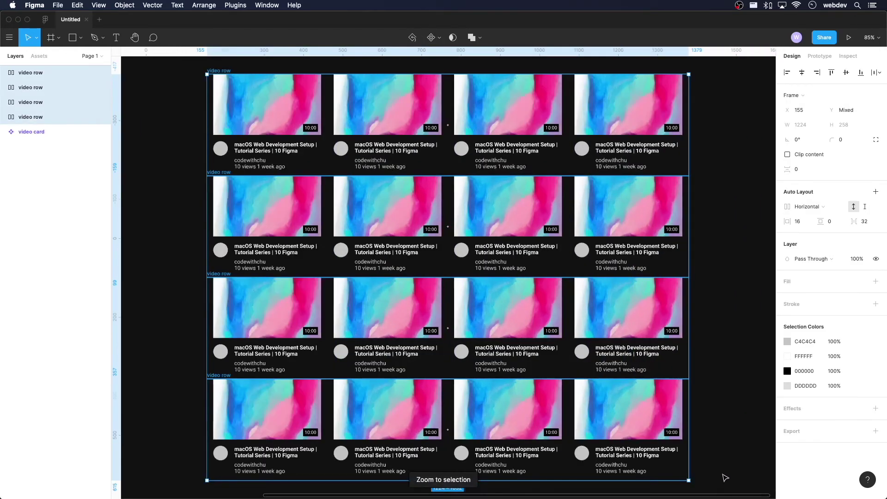
left_click(728, 403)
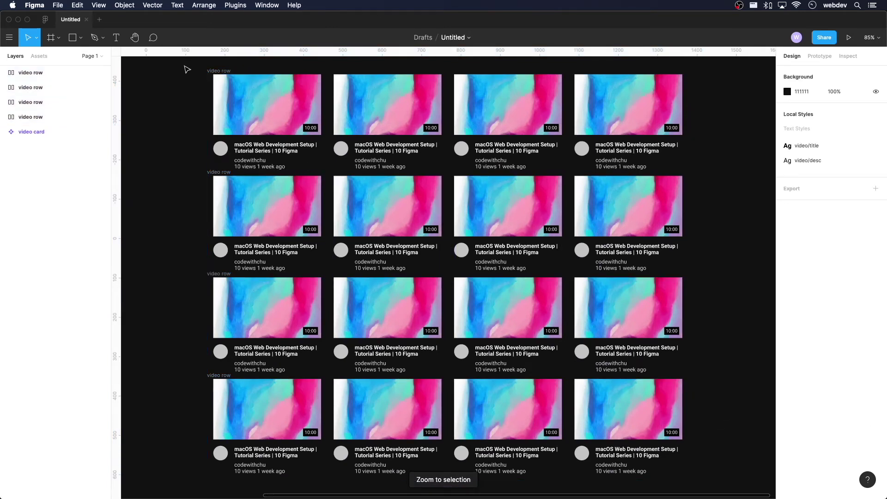
left_click(63, 73)
left_click(69, 117, "shift")
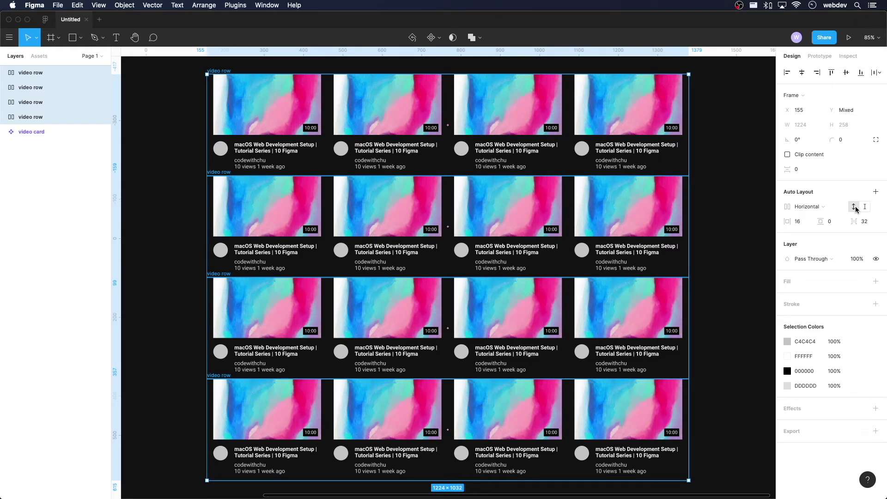
key("shift+a")
Step: Rename the new auto layout frame around the rows as "video grid"
double_click(24, 73)
type("video grid")
key("Return")
left_click(219, 71)
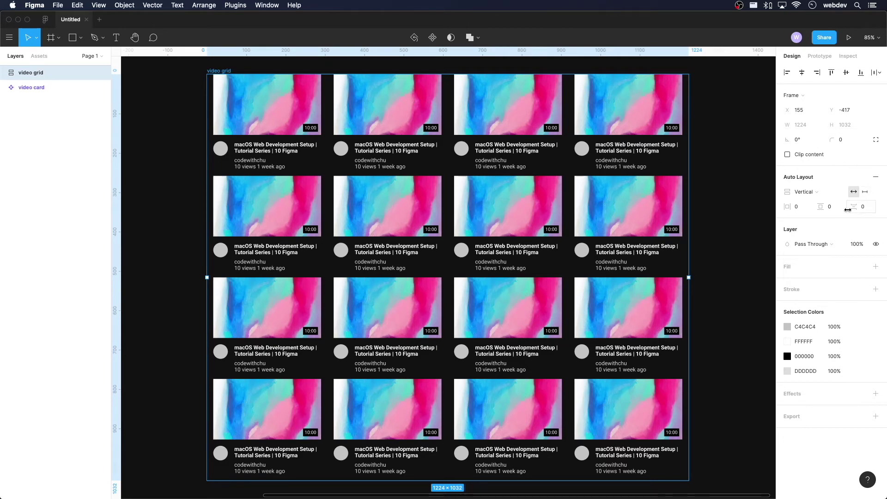
Step: Set the spacing between items in the video grid's auto layout to 40
left_click(865, 208)
type("40")
key("Return")
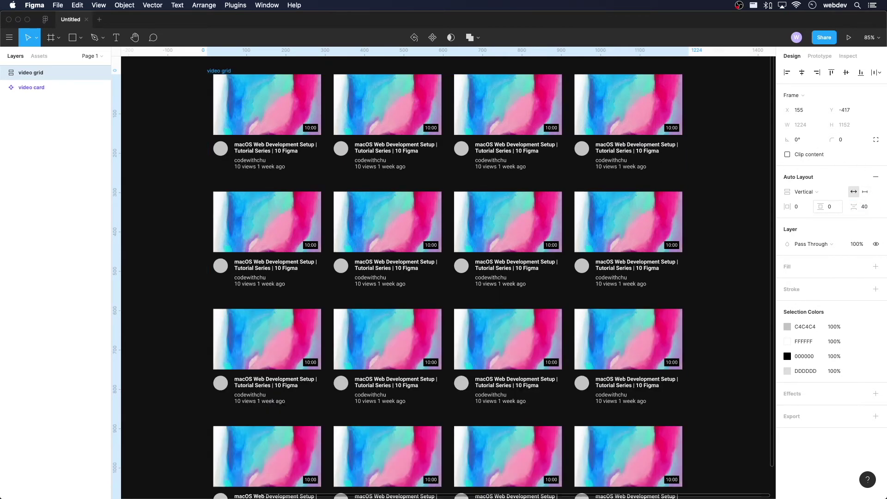
scroll(252, 109, "down", 5)
scroll(207, 214, "up", 4)
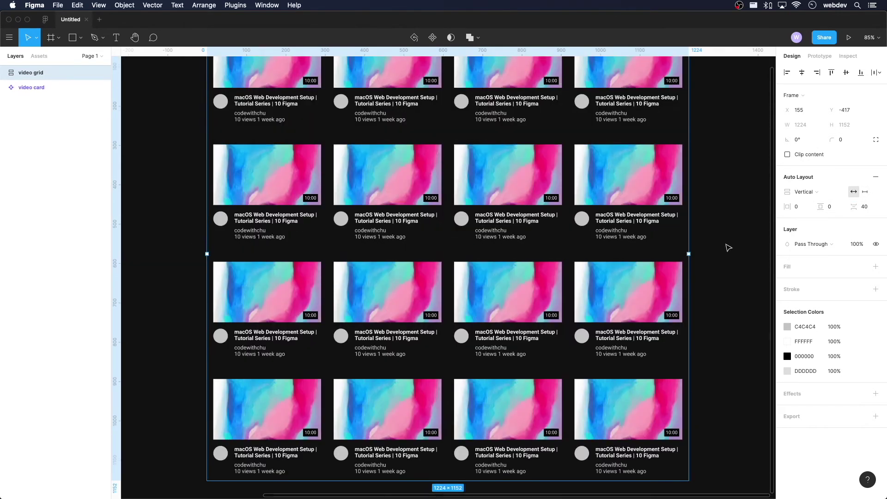
scroll(739, 240, "up", 1)
Step: Set the video grid's vertical padding to 16 and deselect the frame
left_click(834, 208)
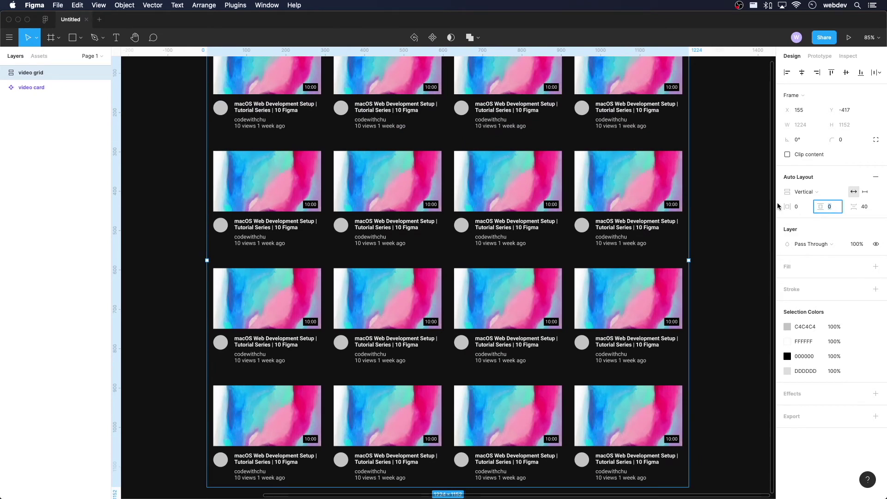
key("Tab")
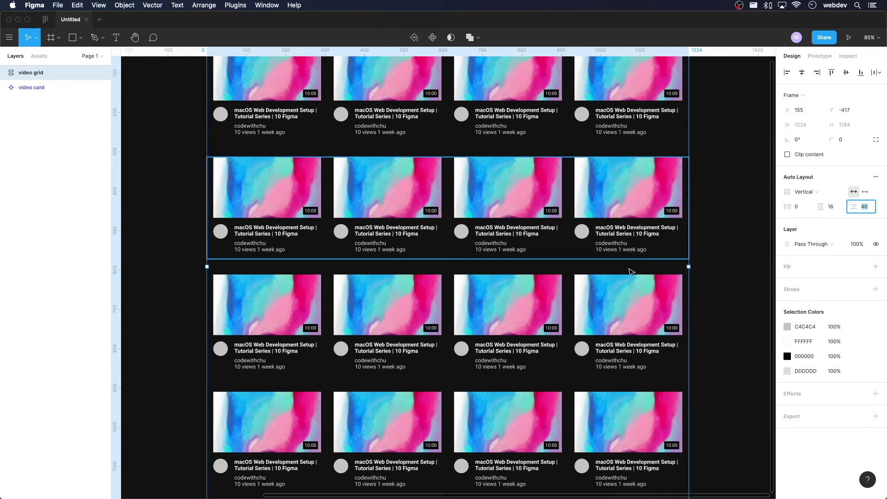
left_click(715, 178)
scroll(659, 271, "up", 5)
scroll(671, 277, "down", 2)
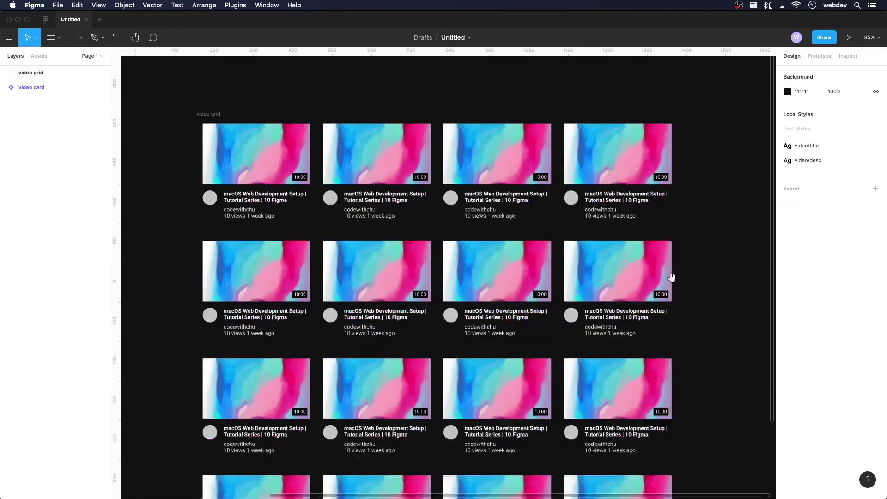
Step: Move the main video card component horizontally closer to the video grid, to X -277
left_click_drag(671, 278, 638, 317)
left_click_drag(297, 130, 573, 199)
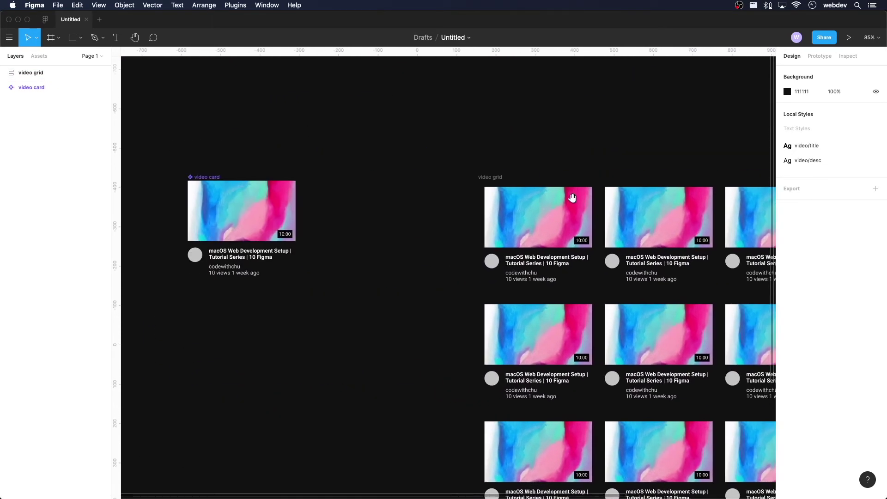
scroll(568, 231, "down", 2)
left_click_drag(222, 146, 340, 145)
left_click_drag(644, 215, 415, 208)
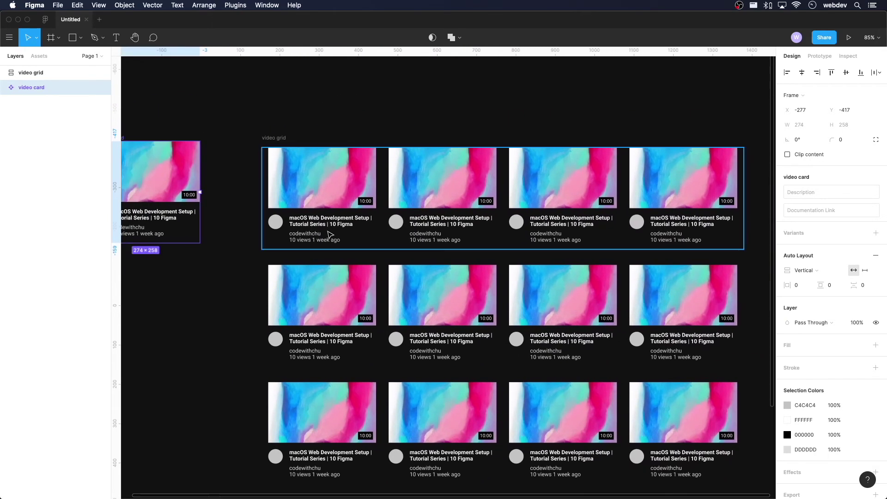
Step: Replace "10 Figma" with "01 intro" in the title of the first card in the grid's first row
double_click(344, 227)
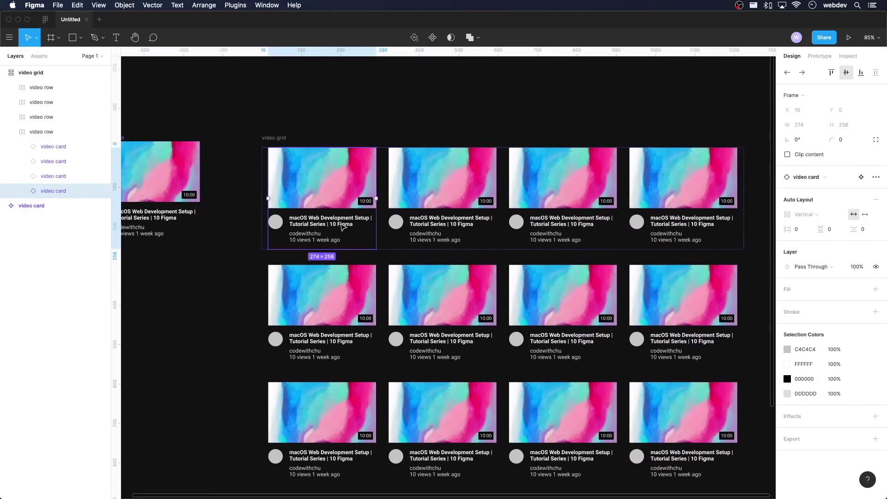
double_click(342, 225)
double_click(340, 225)
double_click(336, 224)
left_click(332, 225)
key("BackSpace")
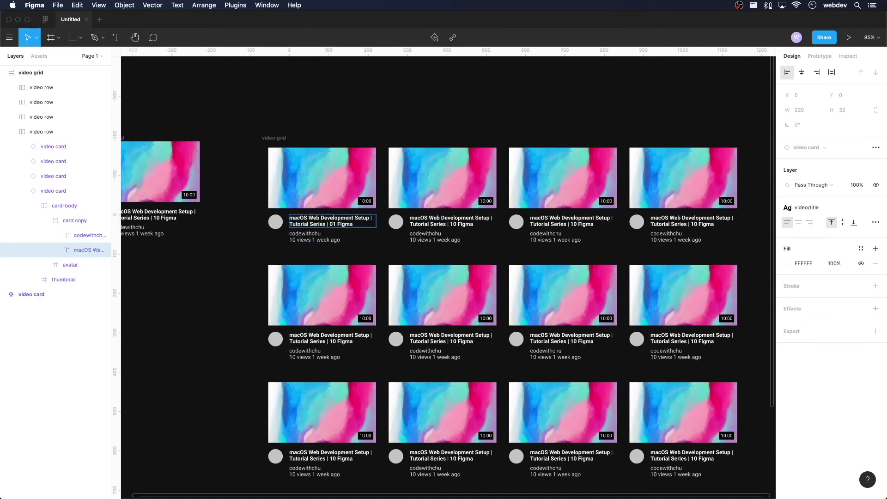
Step: Replace "10 Figma" with "02 install" in the title of the first row's second card
double_click(453, 224)
left_click_drag(452, 224, 500, 226)
key("BackSpace")
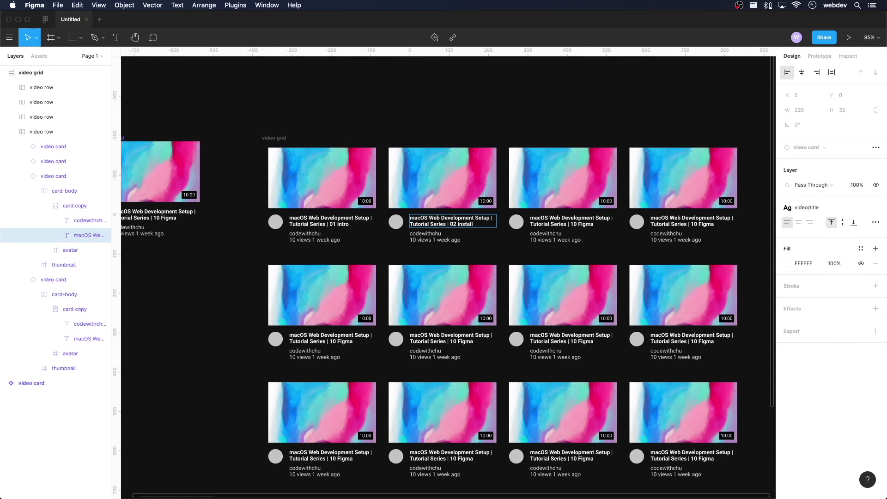
Step: Change the endings of the first row's third and fourth card titles to "03 rectangle" and "04 terminal & zsh"
double_click(569, 225)
left_click_drag(570, 225, 607, 225)
type("0")
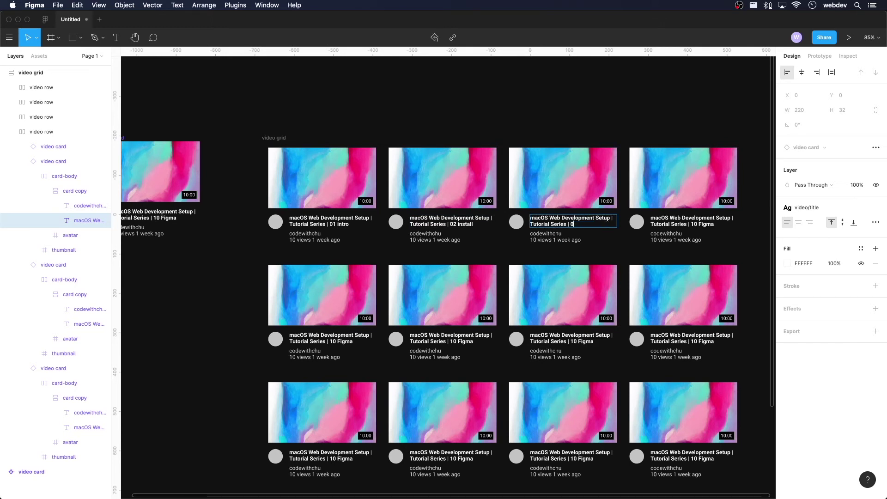
type("3 rectangle")
left_click_drag(692, 224, 732, 226)
type("0")
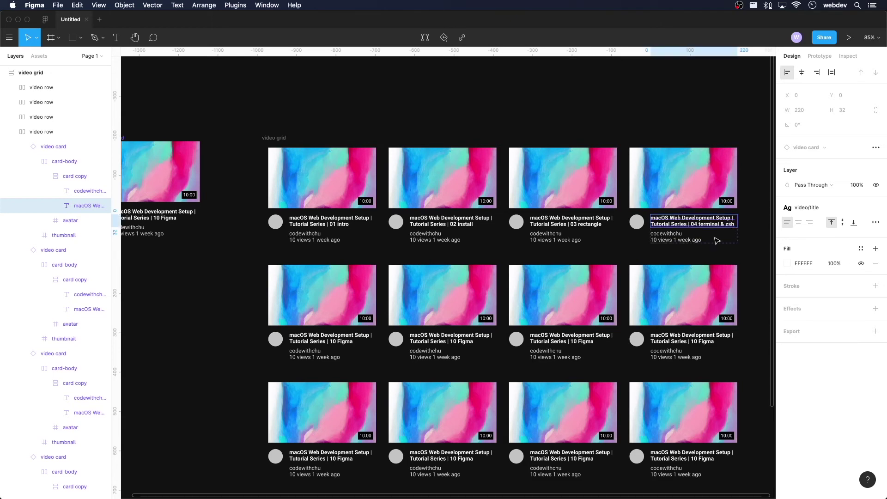
Step: Select the main component's title text and change the font of its video/title text style to Roboto Condensed
left_click_drag(344, 263, 311, 193)
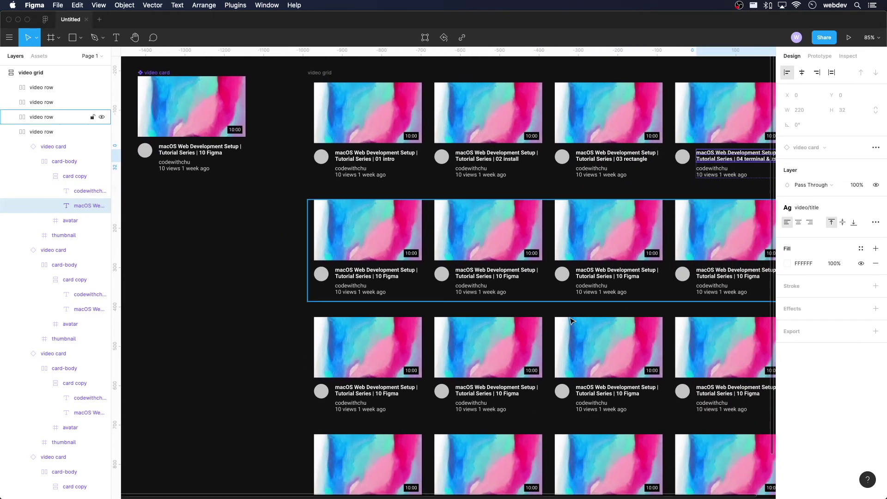
scroll(203, 180, "up", 2)
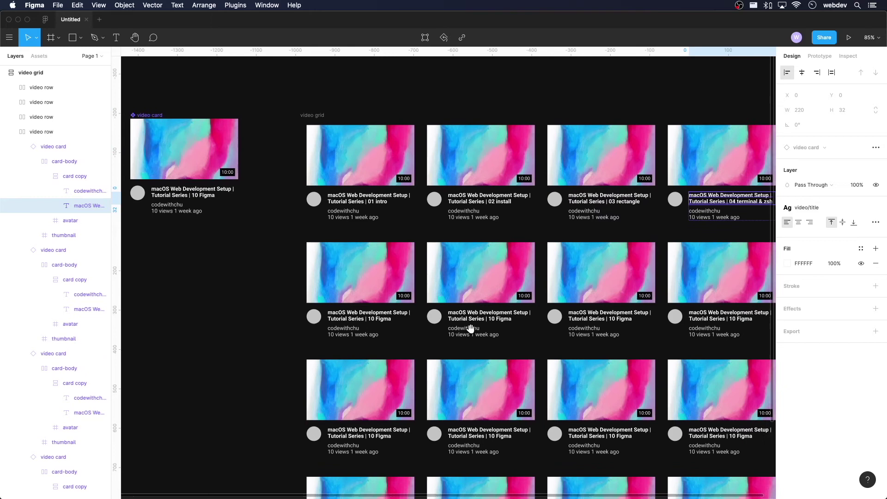
left_click(206, 196)
double_click(206, 196)
double_click(207, 196)
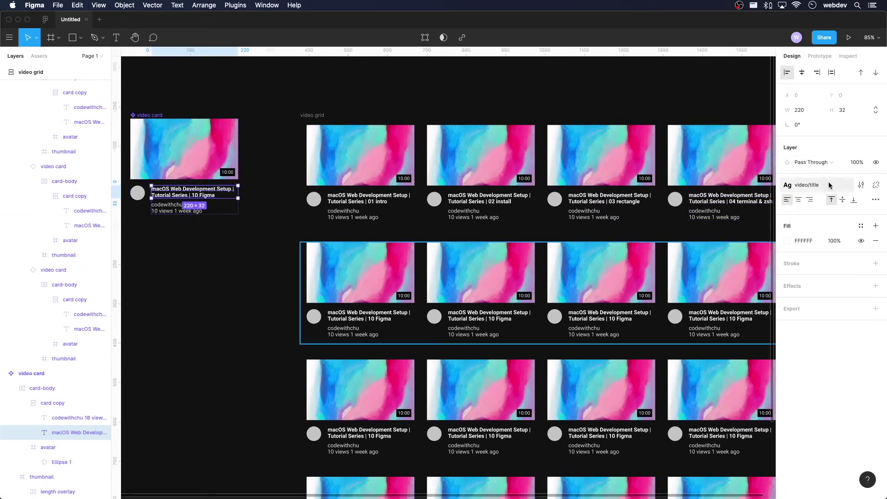
left_click(861, 185)
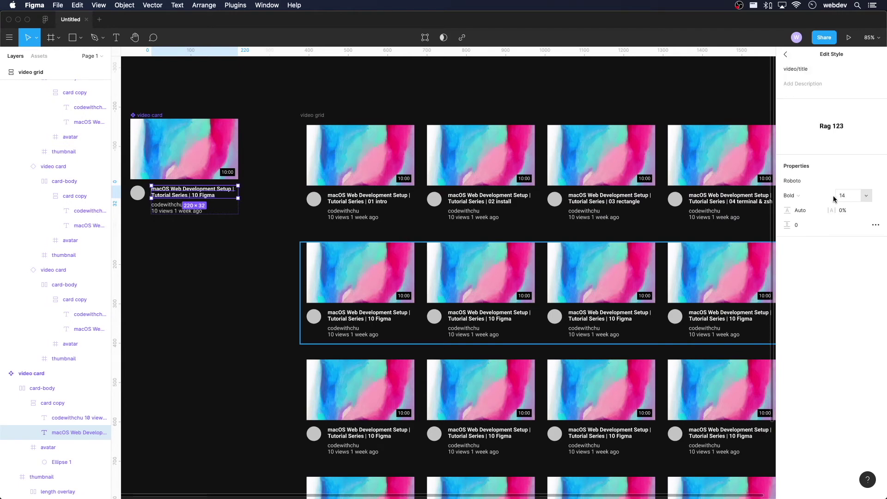
left_click(875, 181)
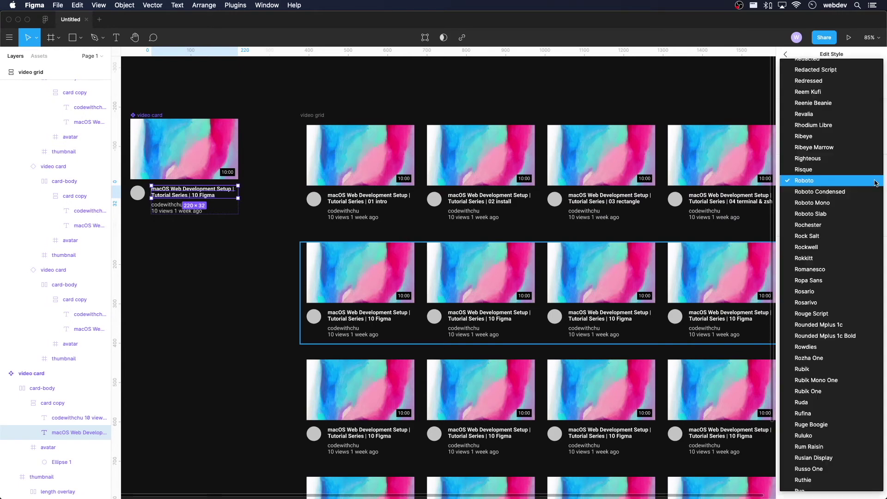
left_click(850, 192)
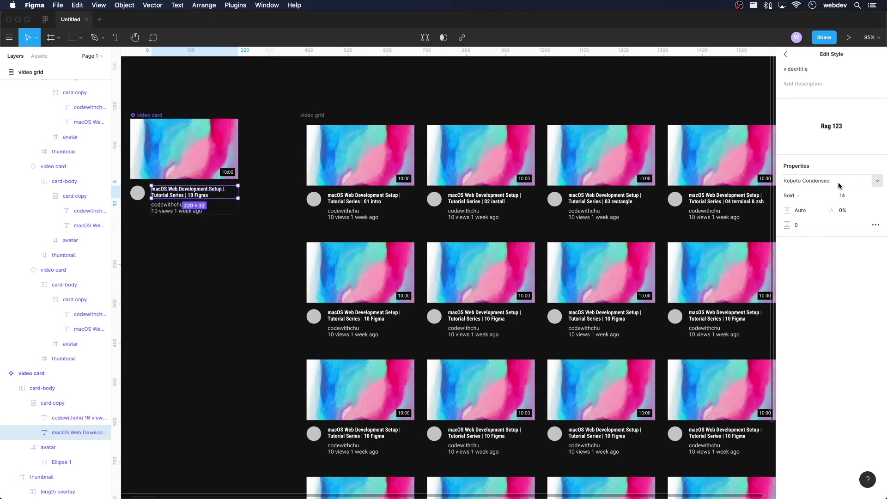
Step: Set the video/title text style's font back to Roboto and clear the selection
left_click(877, 183)
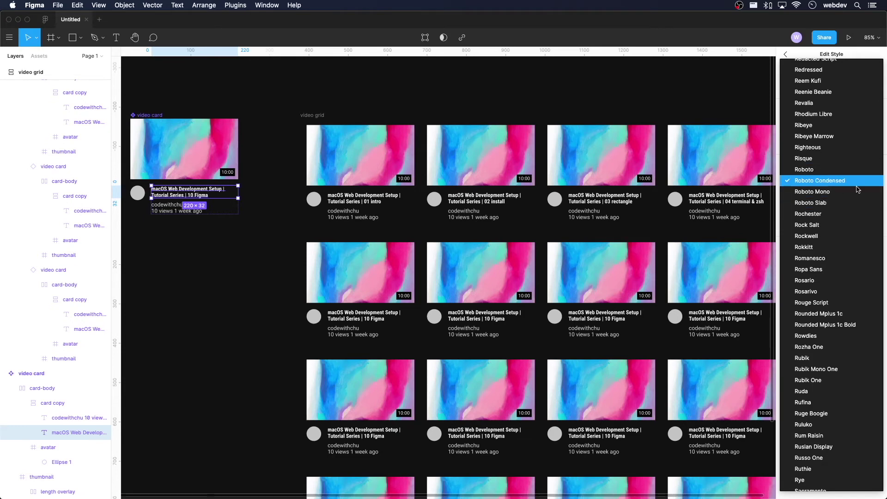
left_click(846, 169)
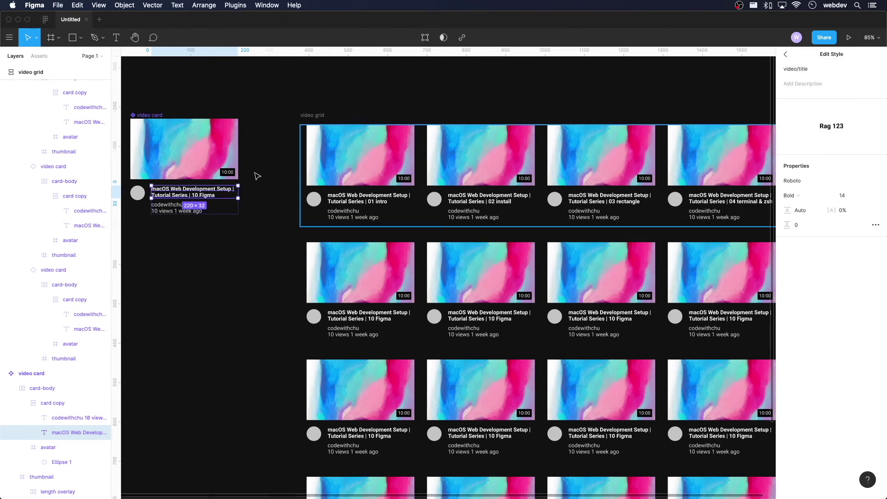
left_click(209, 204)
key("Escape")
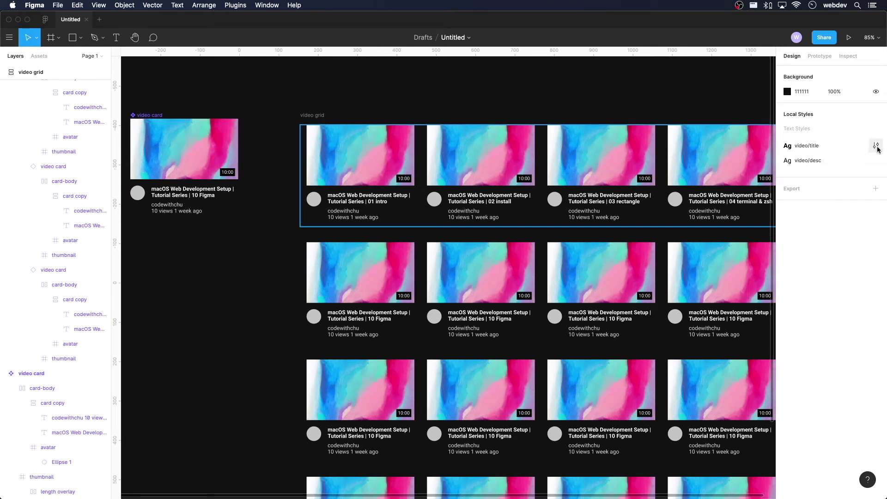
Step: Set the font size of the video/desc text style to 24 and review the cards in the grid
left_click(875, 161)
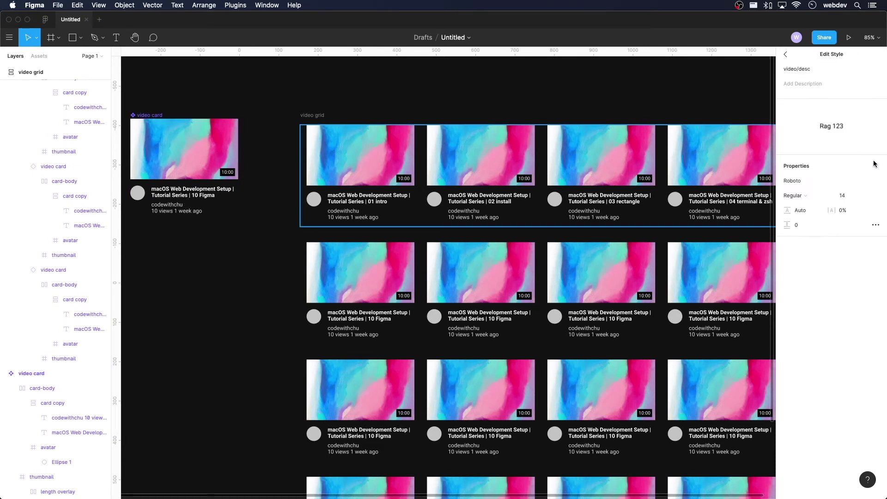
left_click(865, 195)
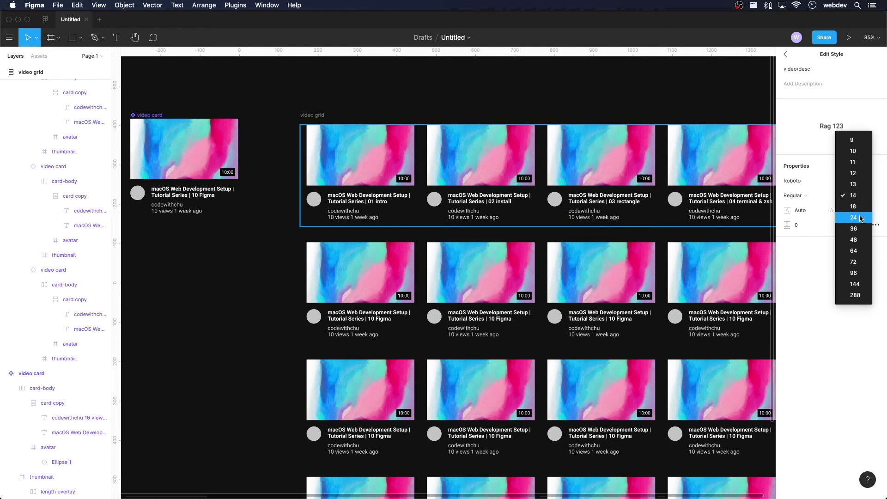
left_click(861, 218)
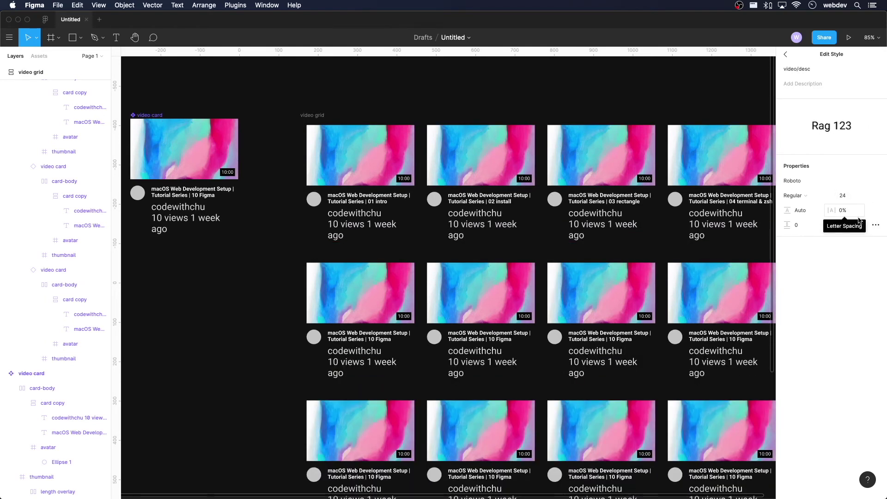
left_click(222, 293)
left_click_drag(348, 289, 321, 198)
scroll(553, 217, "up", 5)
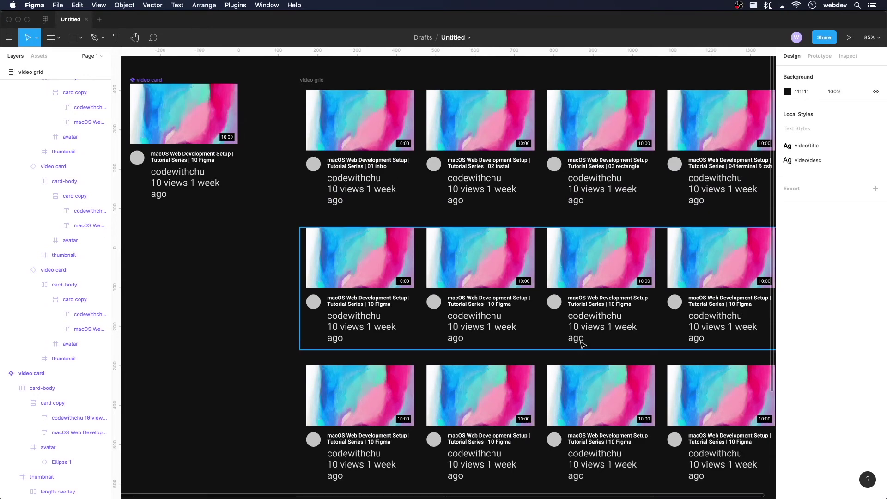
left_click_drag(594, 376, 456, 386)
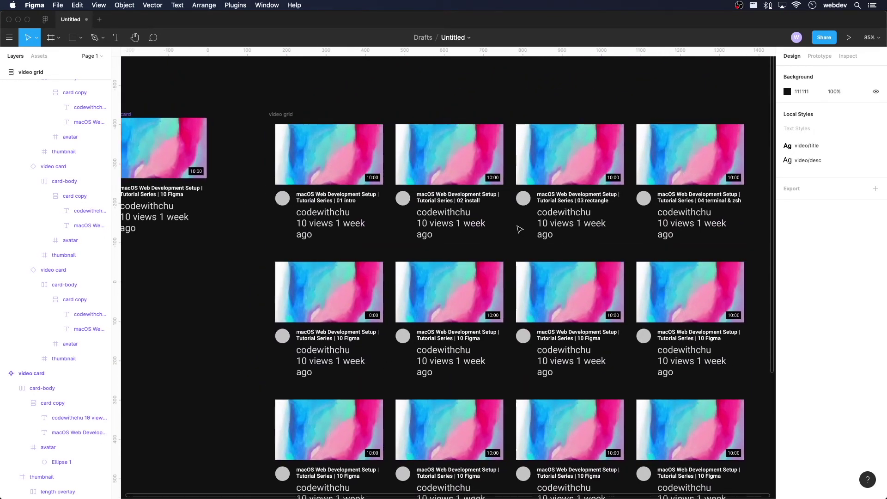
Step: Set the video/desc text style's font size back to 14 and clear the selection
left_click(872, 161)
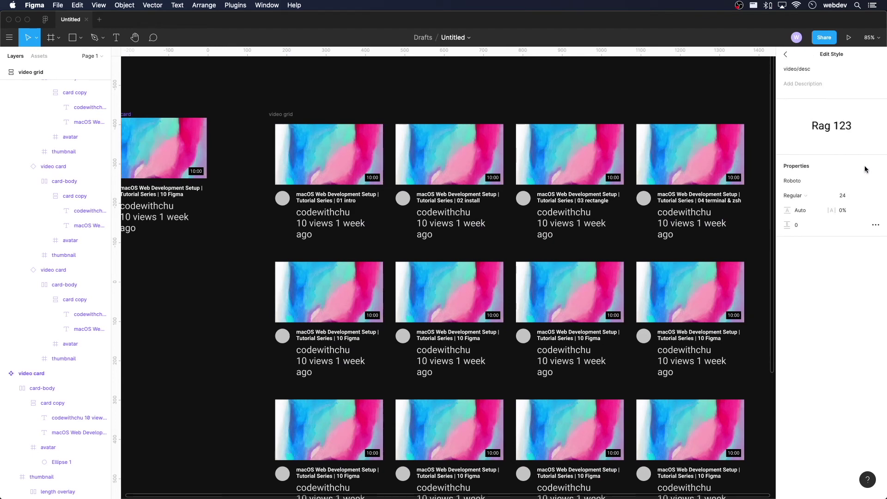
left_click(865, 196)
left_click(866, 175)
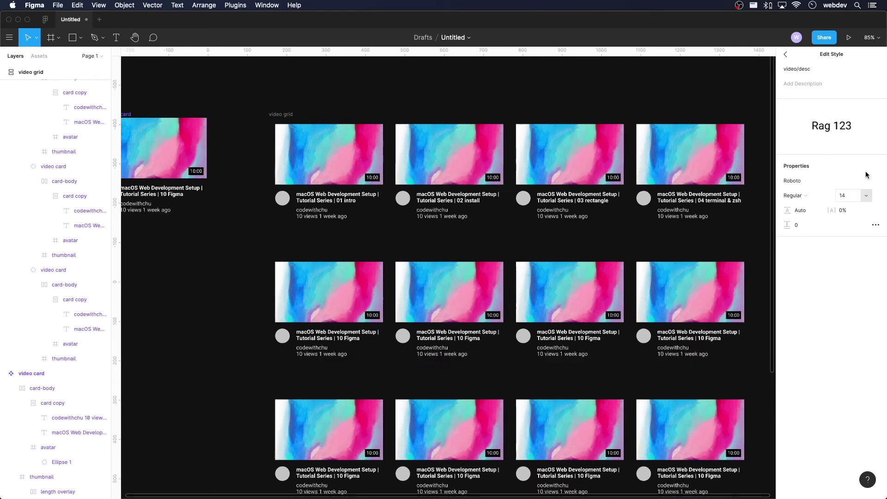
left_click(251, 275)
Step: Look over the main video card component and all rows of the video grid
scroll(254, 293, "left", 5)
scroll(254, 293, "up", 3)
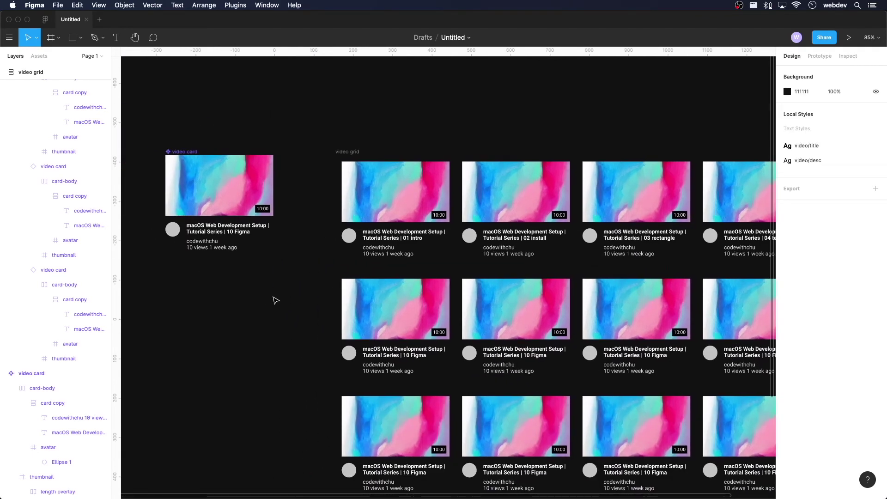
scroll(625, 311, "down", 5)
scroll(505, 148, "right", 3)
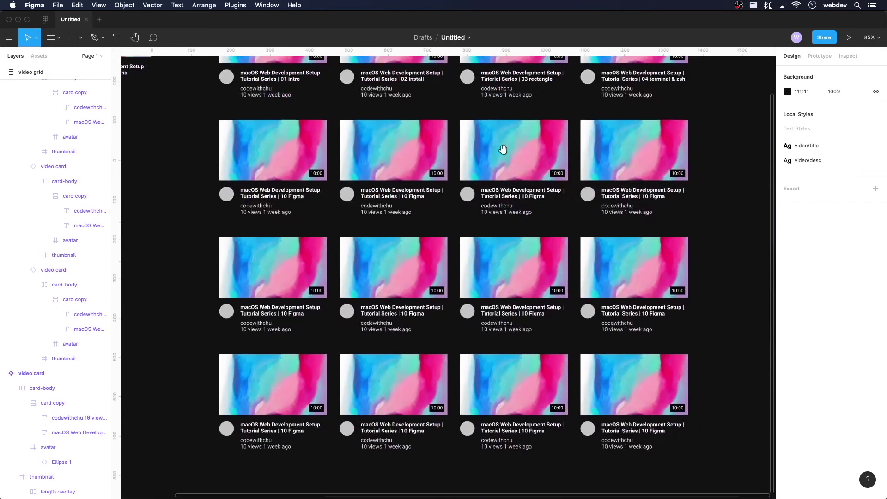
scroll(505, 148, "up", 3)
left_click_drag(218, 384, 244, 251)
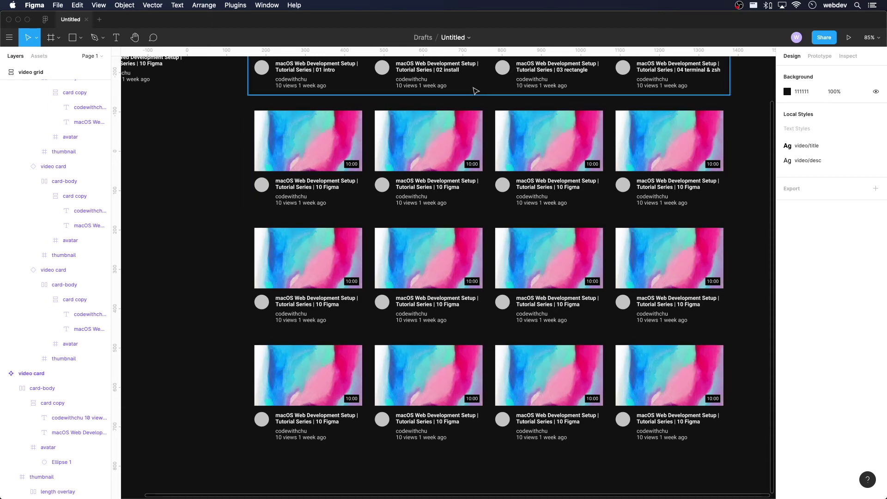
scroll(481, 254, "up", 5)
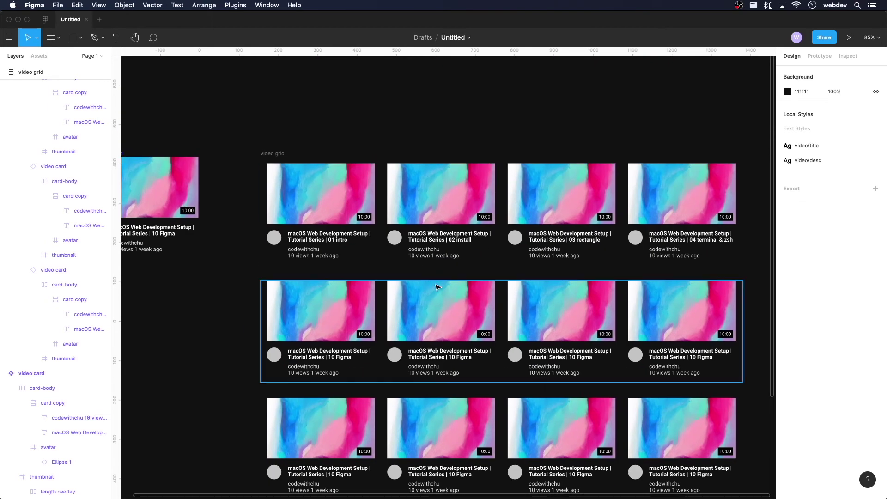
left_click_drag(377, 294, 472, 301)
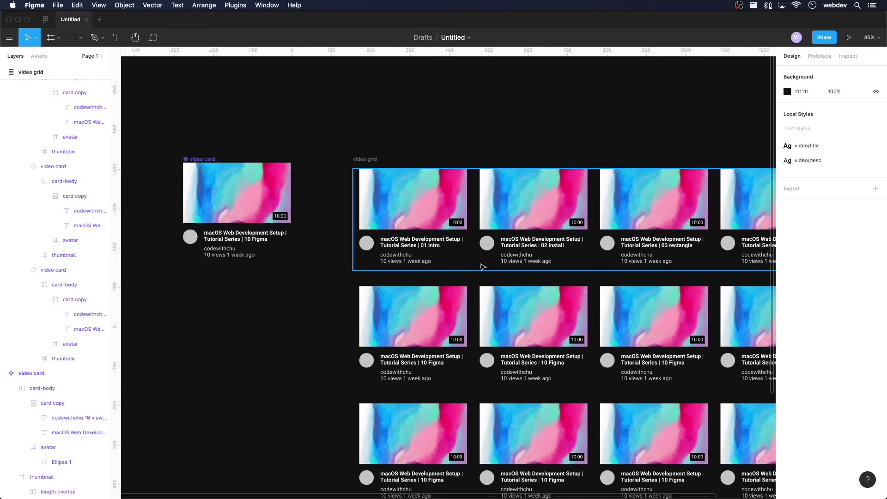
scroll(462, 277, "right", 5)
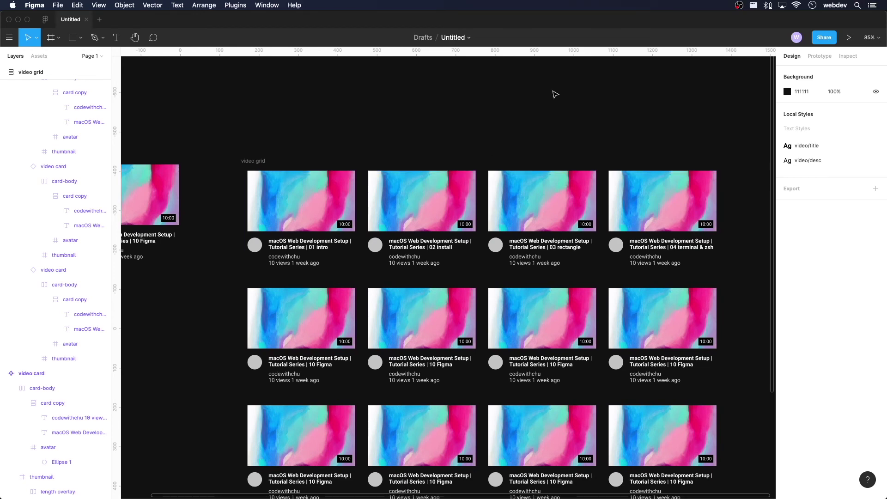
left_click_drag(290, 160, 317, 113)
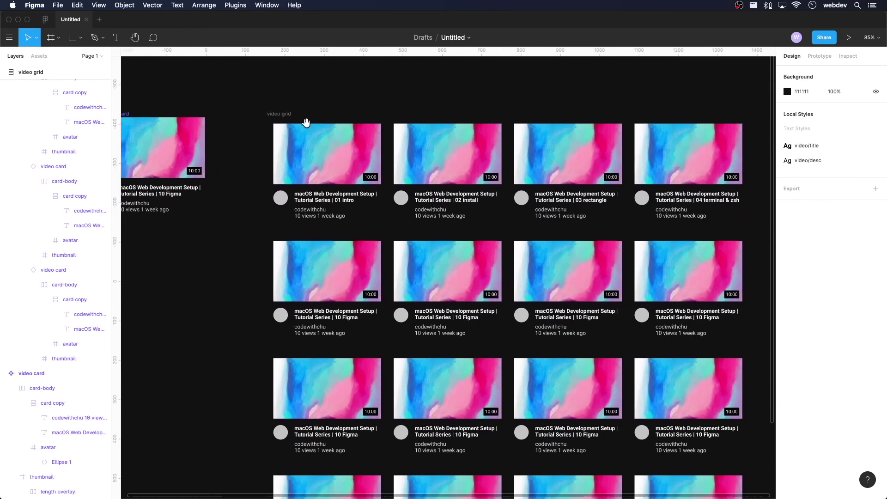
left_click_drag(351, 172, 407, 187)
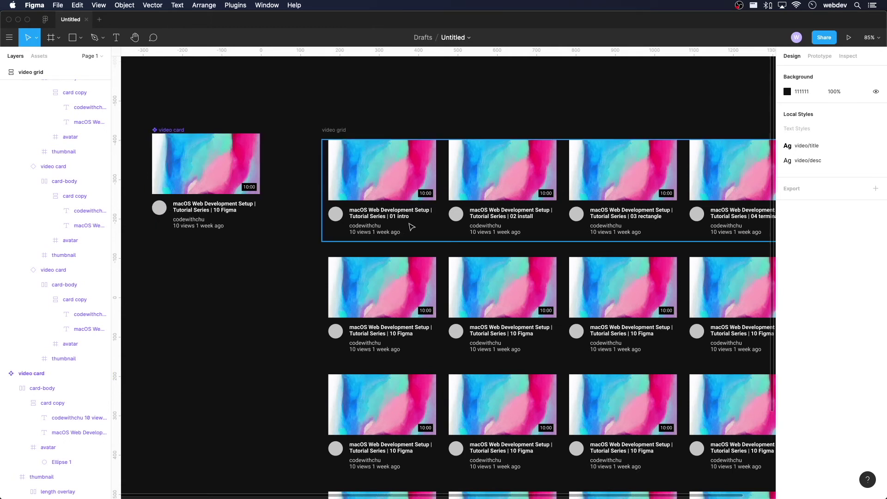
scroll(236, 267, "left", 4)
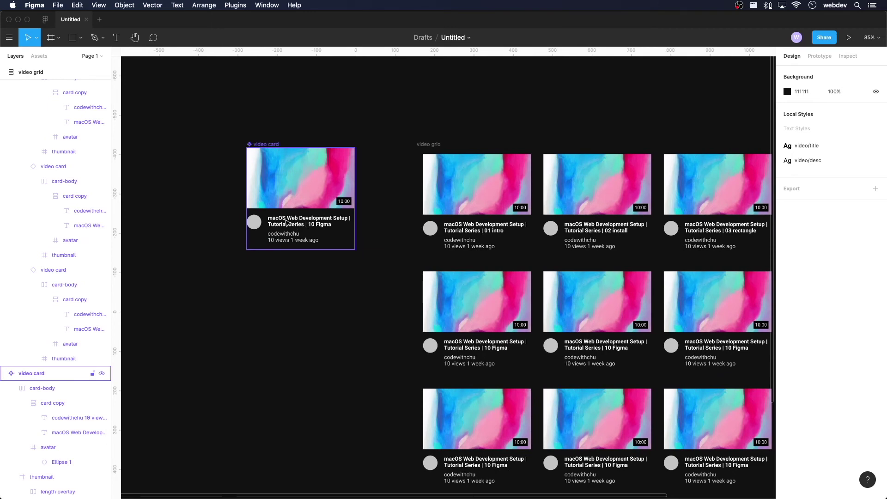
Step: Inspect the main video card component's nested layers, from card-body, card copy and avatar to the thumbnail, length overlay and img
left_click(279, 149)
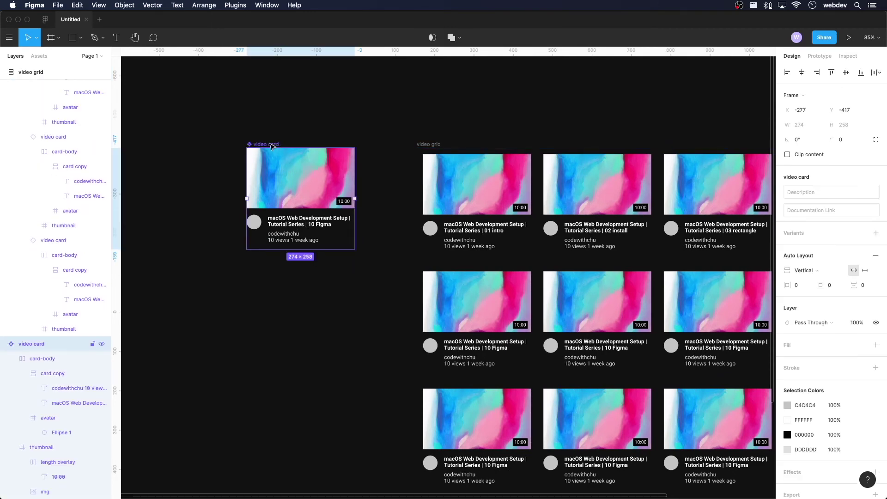
left_click(70, 364)
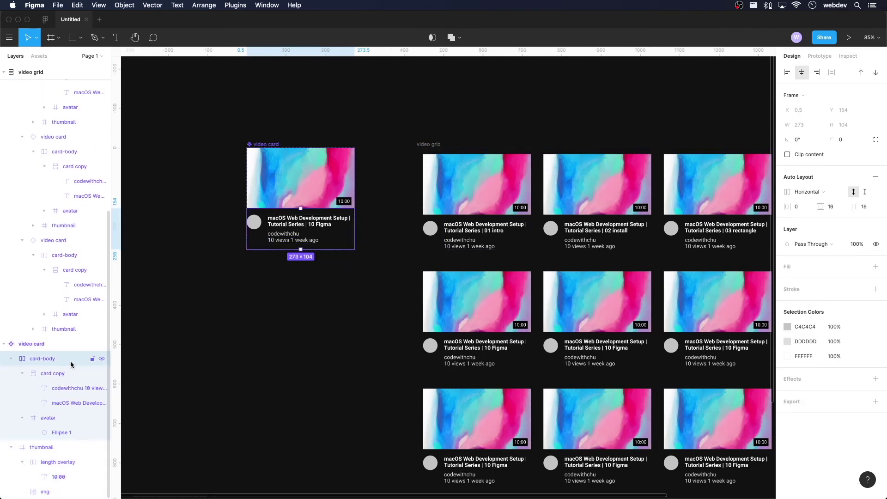
left_click(66, 376)
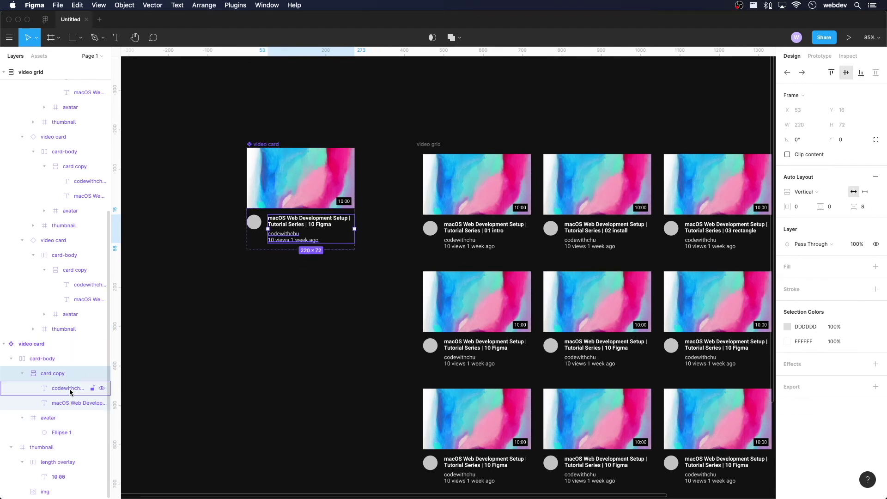
left_click(70, 391)
left_click(73, 403)
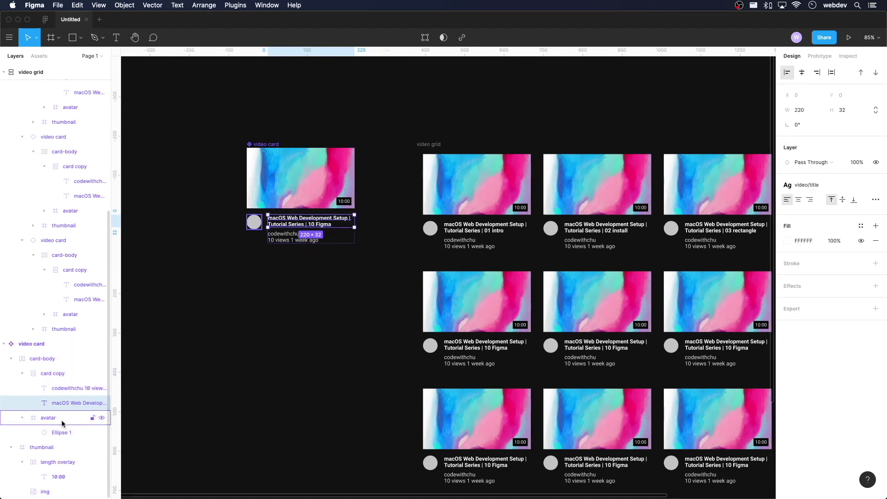
left_click(63, 424)
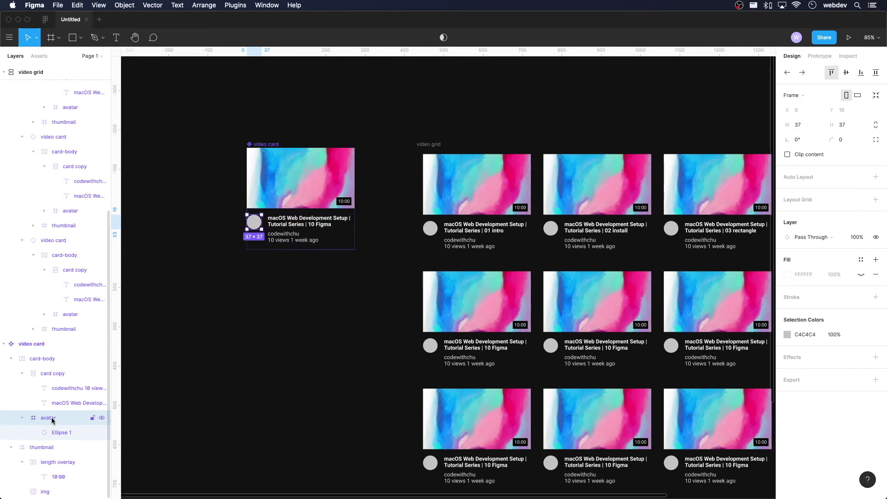
left_click(58, 432)
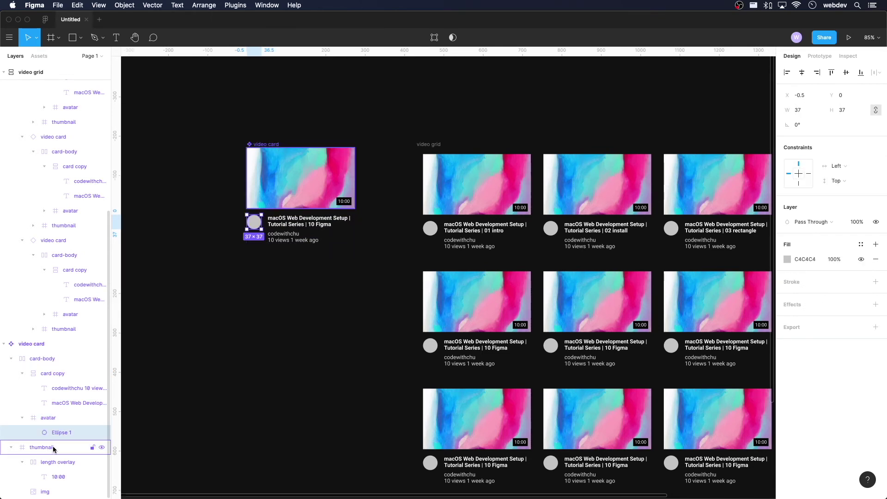
left_click(54, 449)
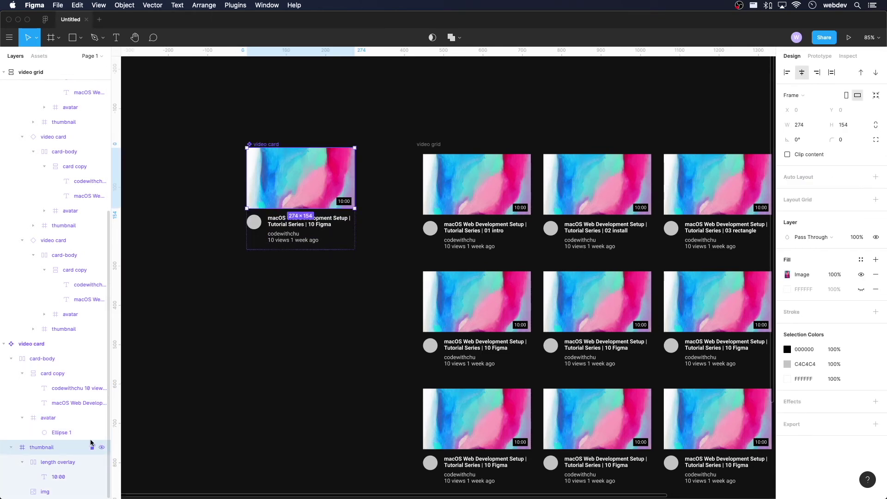
left_click(70, 462)
left_click(64, 492)
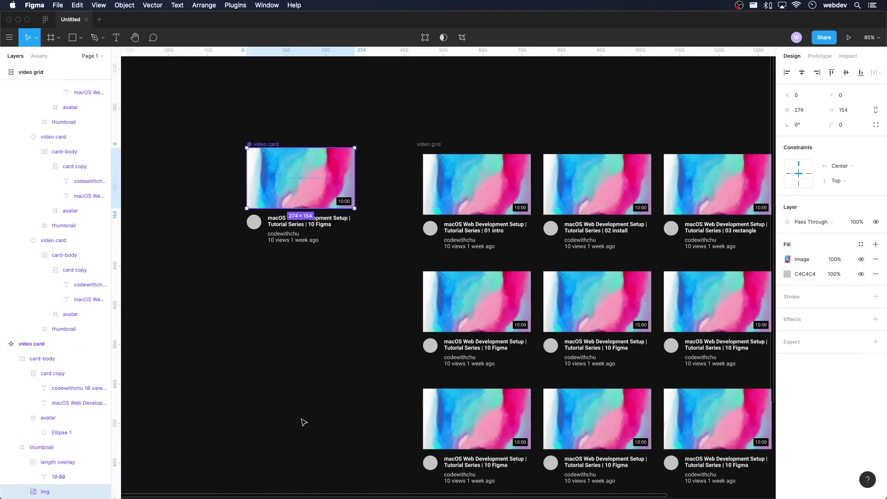
Step: Collapse the expanded video rows and video card component in the layer list, and clear the selection
scroll(69, 370, "up", 3)
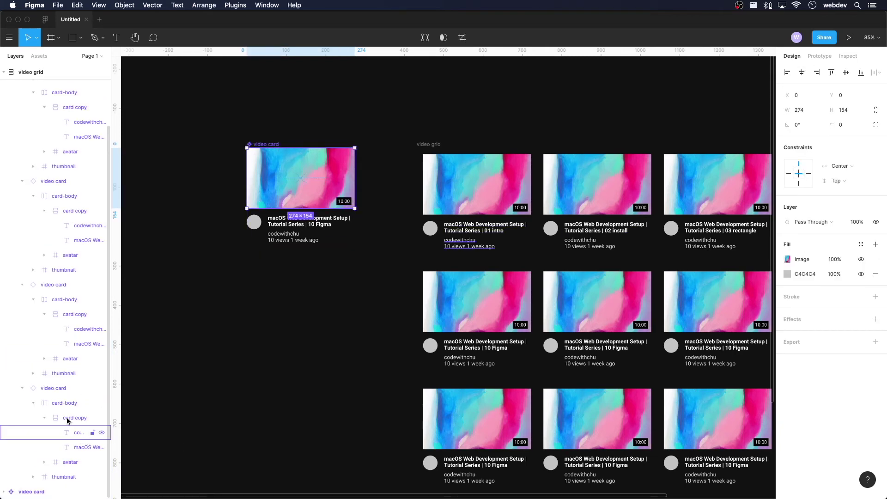
left_click(11, 131)
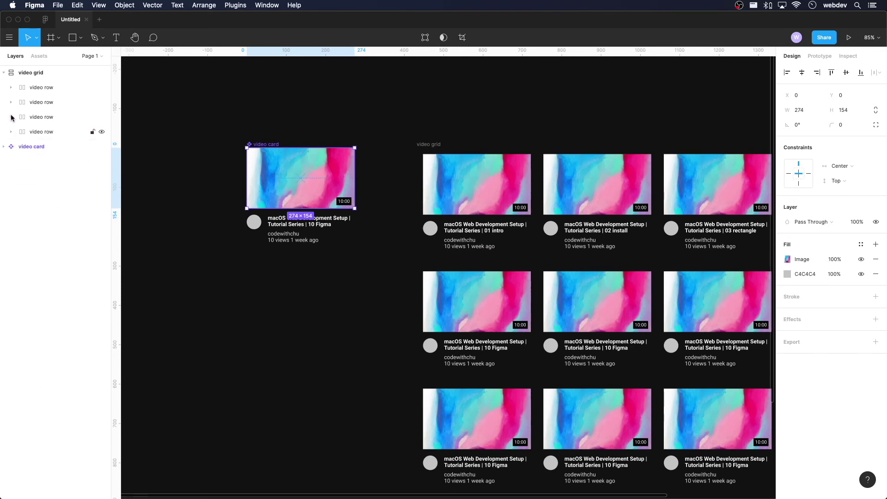
left_click(34, 147)
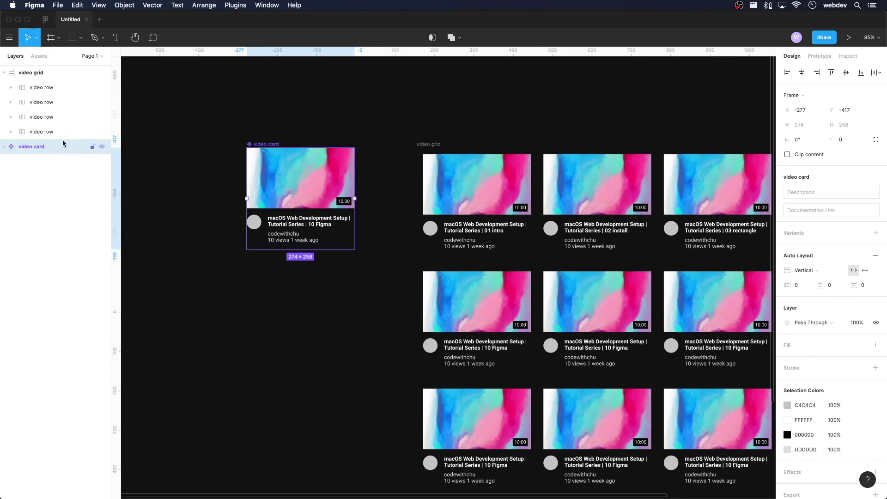
left_click(4, 148)
left_click(4, 149)
left_click(396, 253)
left_click(310, 191)
left_click(400, 214)
left_click_drag(400, 213, 137, 113)
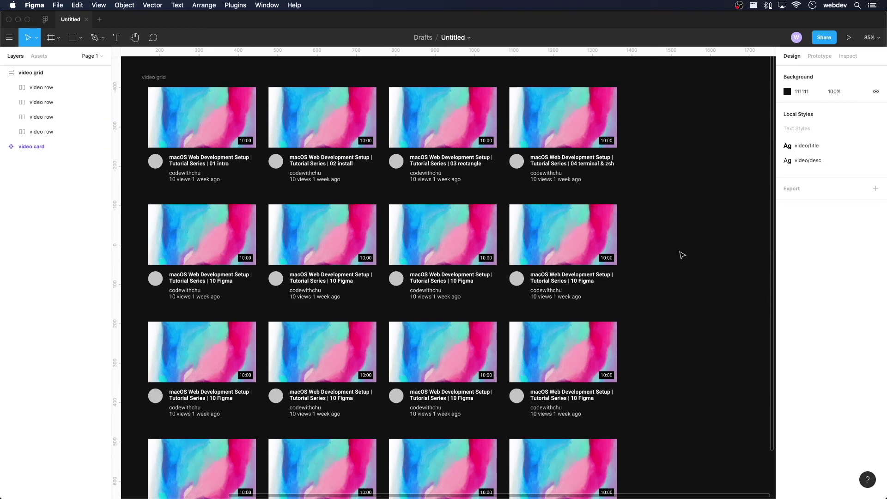
scroll(668, 172, "right", 1)
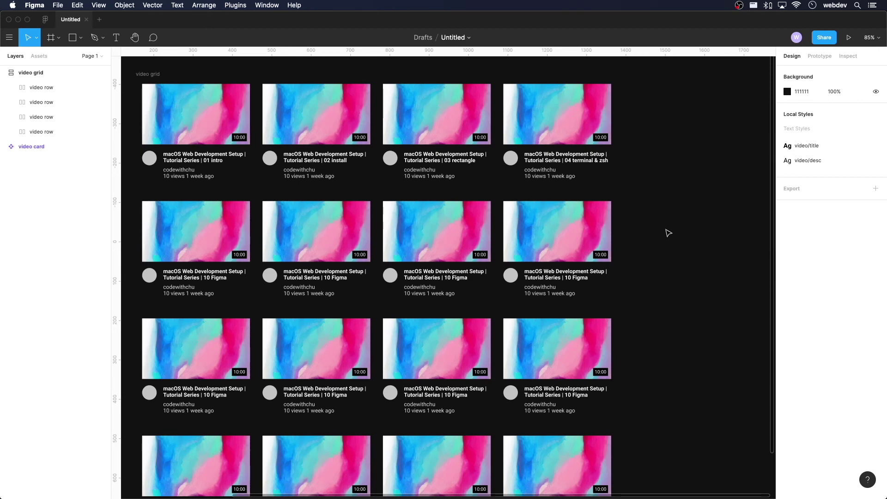
scroll(668, 233, "up", 2)
scroll(668, 233, "left", 2)
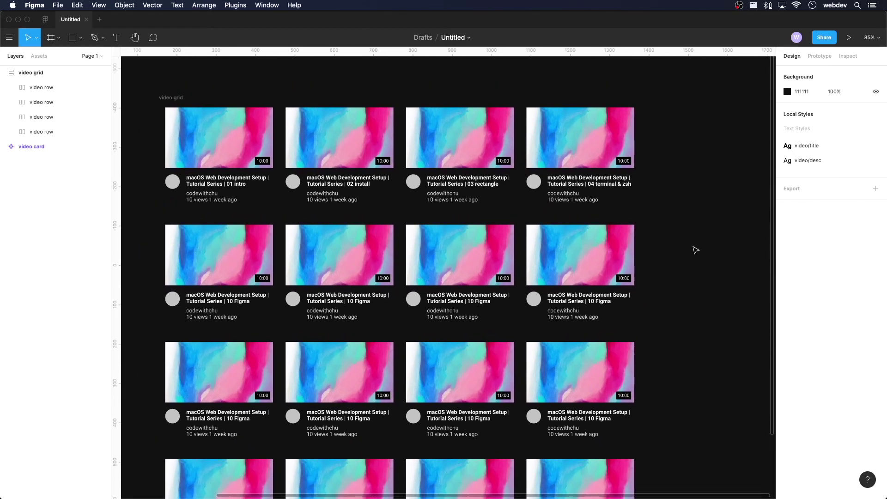
left_click(5, 72)
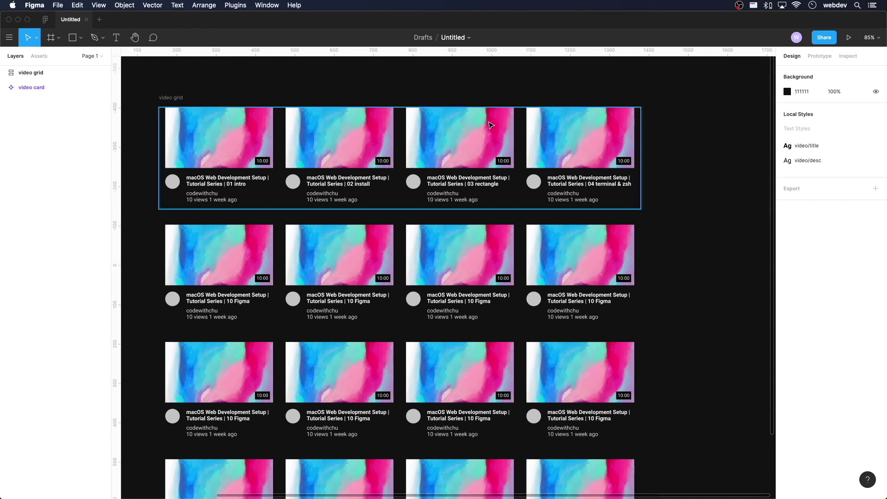
key("f")
left_click(806, 104)
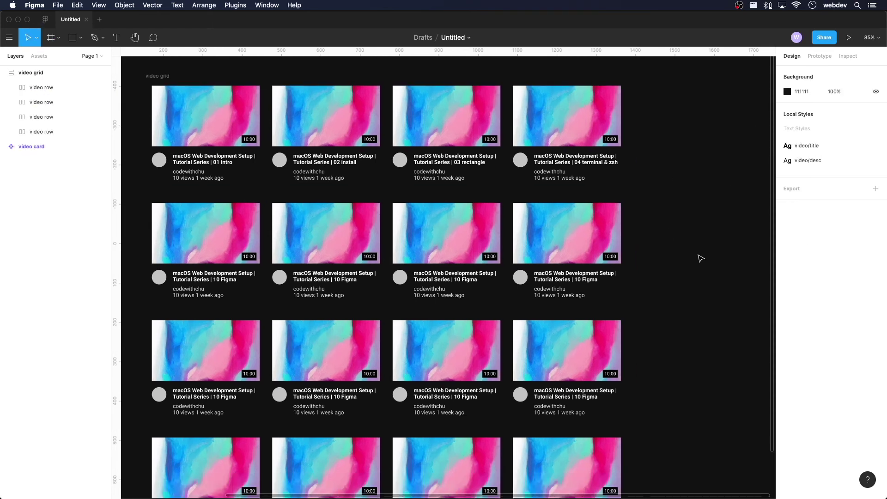
Step: Collapse the video grid layer and create a 1440 × 900 MacBook Pro frame beside the grid
scroll(693, 249, "up", 2)
scroll(692, 250, "left", 2)
left_click(2, 71)
left_click(6, 73)
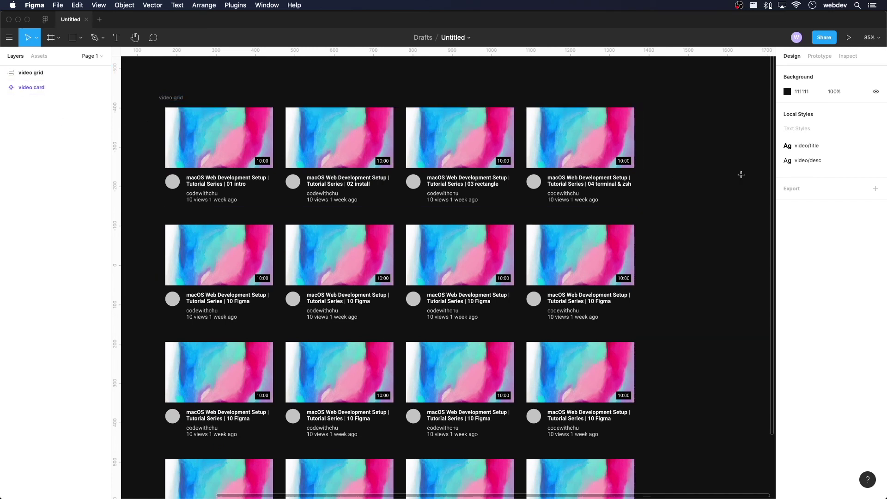
key("f")
left_click(799, 103)
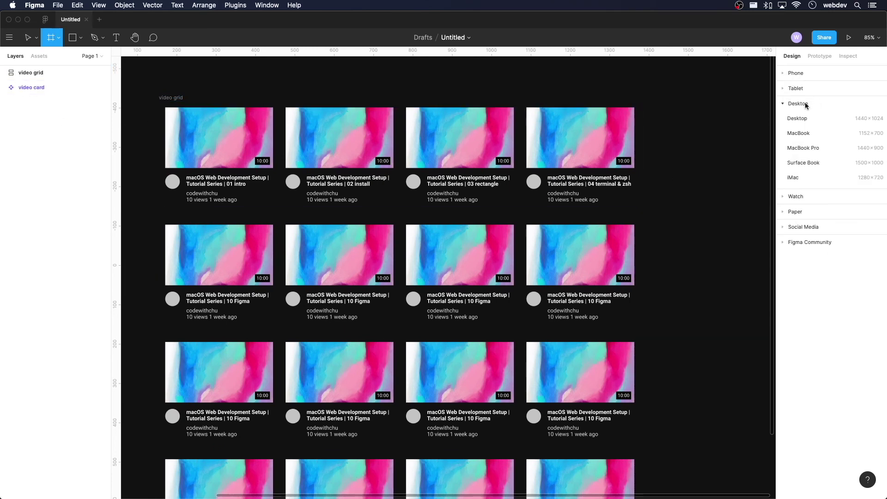
left_click(803, 149)
Step: Move the video grid into the MacBook Pro frame, centred horizontally at X 108, Y 116
left_click(157, 170)
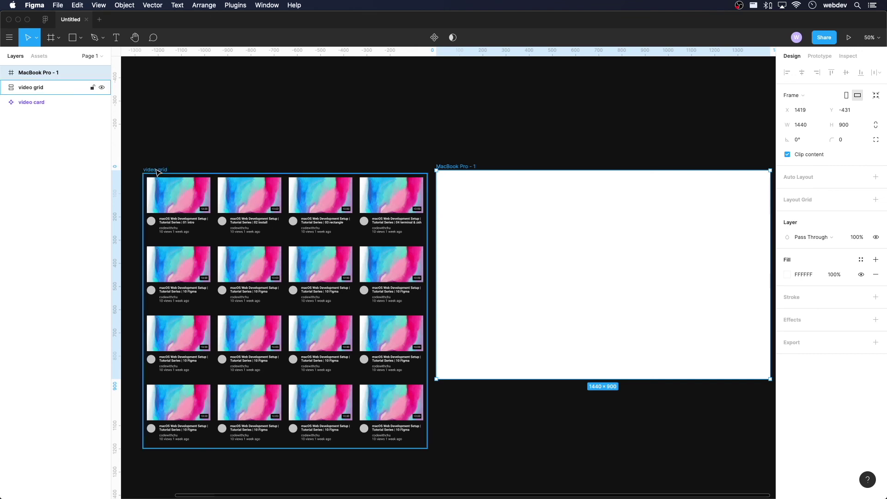
left_click_drag(157, 172, 429, 196)
key("space")
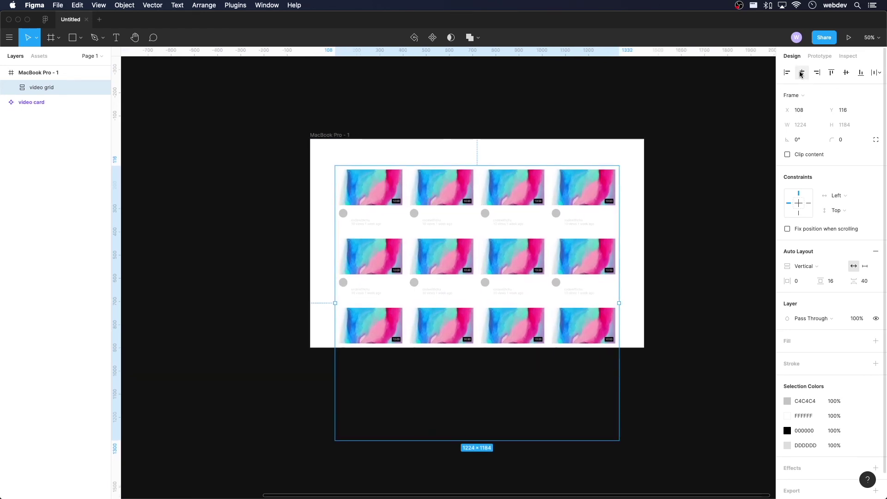
Step: Try aligning the video grid to the left edge of the MacBook Pro frame
left_click(39, 73)
left_click(41, 87)
left_click(802, 73)
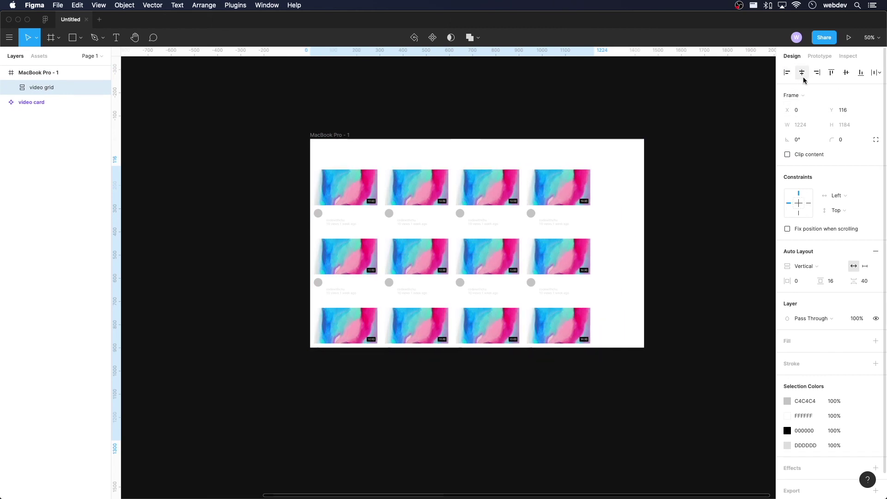
key("super+z")
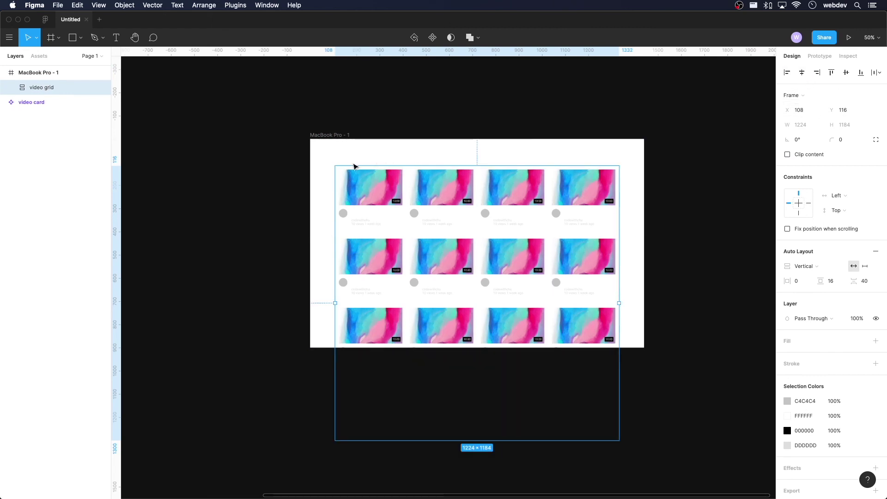
Step: Set the MacBook Pro frame's fill colour to dark grey 222222
left_click(336, 135)
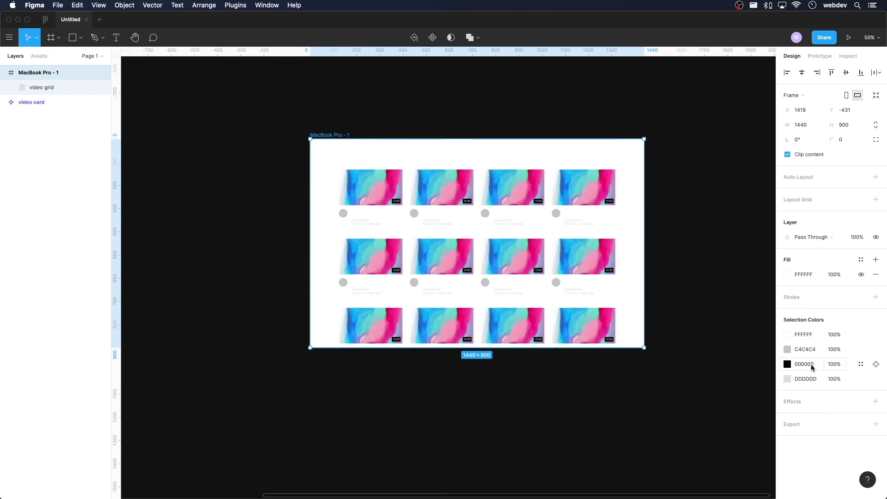
left_click(787, 276)
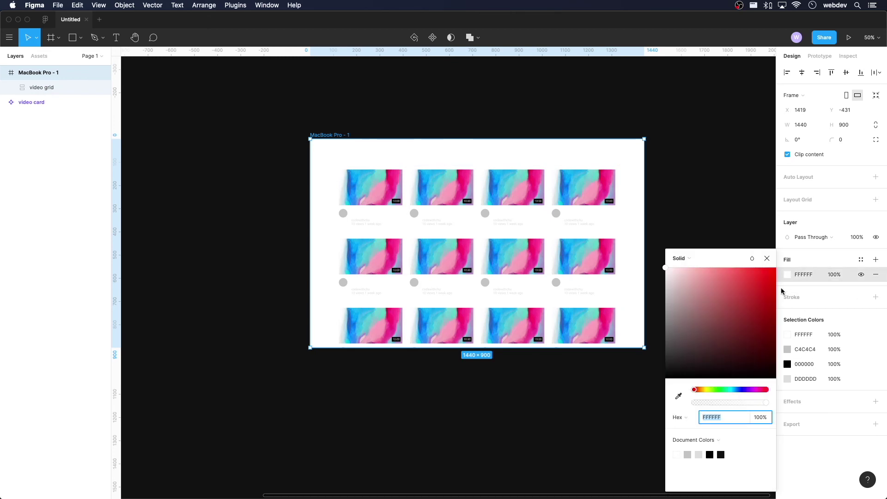
left_click_drag(733, 307, 638, 405)
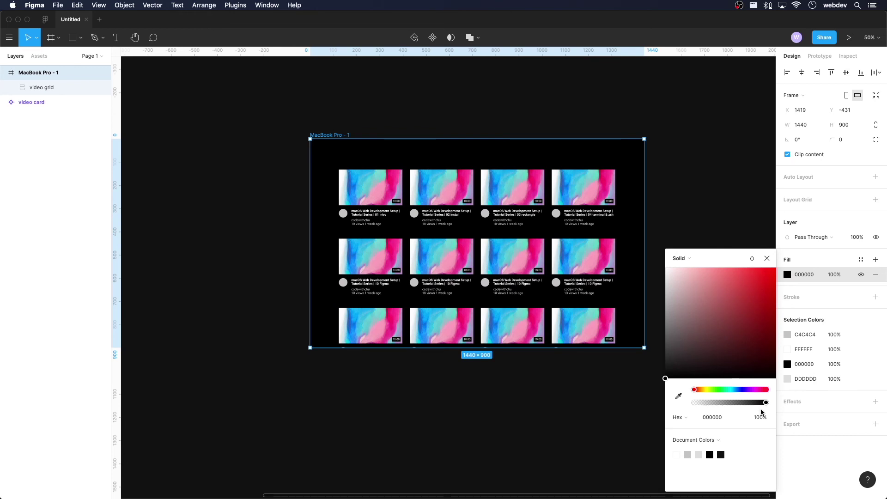
left_click_drag(766, 406, 808, 278)
left_click(808, 276)
type("222")
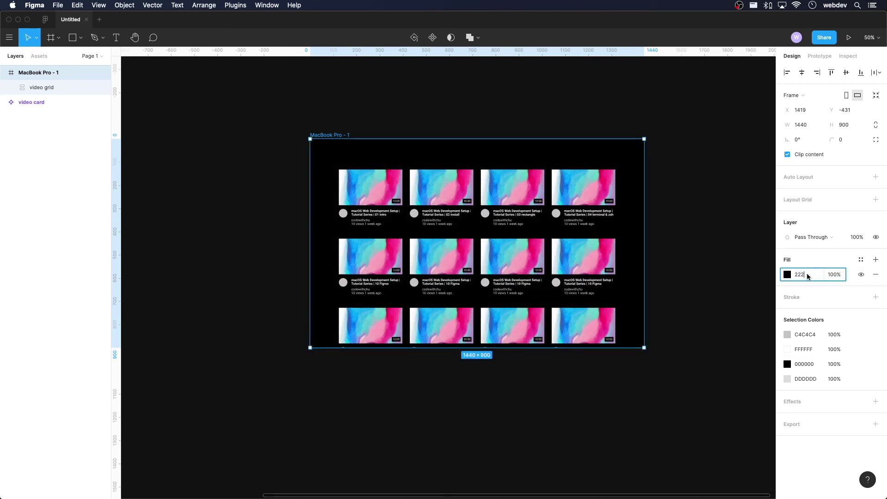
key("Return")
key("Escape")
Step: Move the video grid to Y 86 inside the MacBook Pro frame, keeping X at 108
left_click(421, 192)
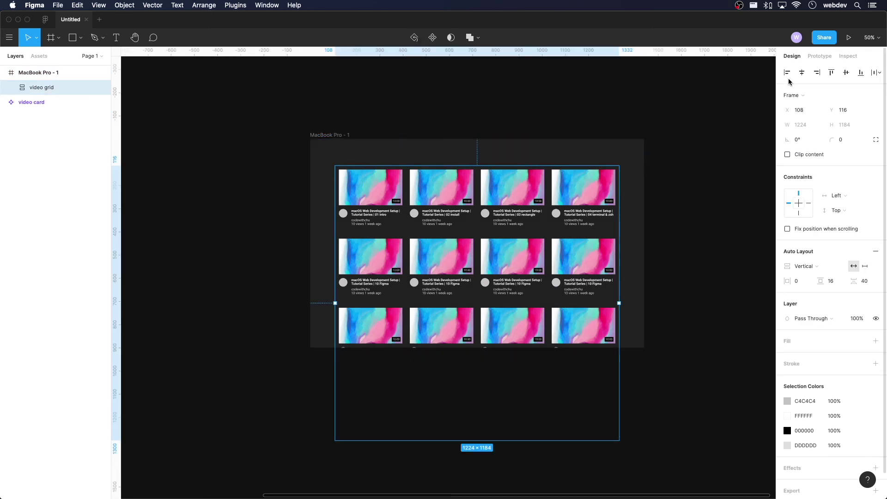
left_click(832, 73)
left_click_drag(516, 175, 516, 195)
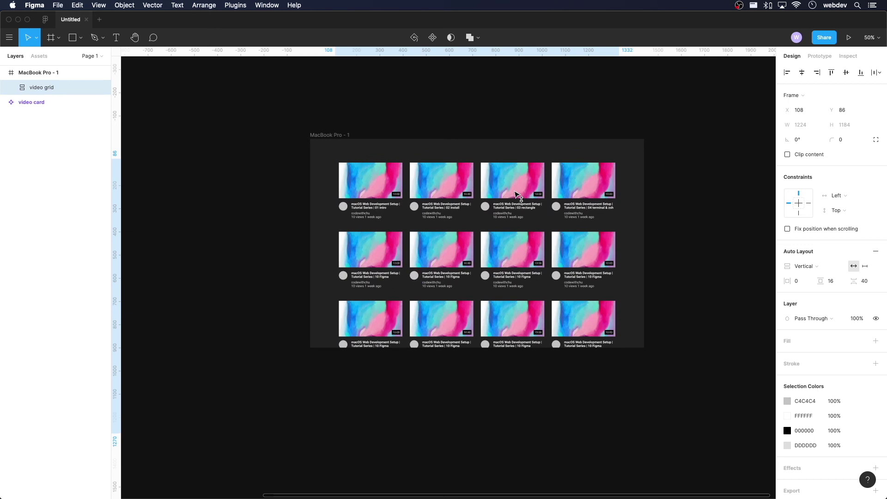
Step: Add the text "mac OS Web Development Setup" in the space above the video grid
left_click(432, 107)
key("shift+0")
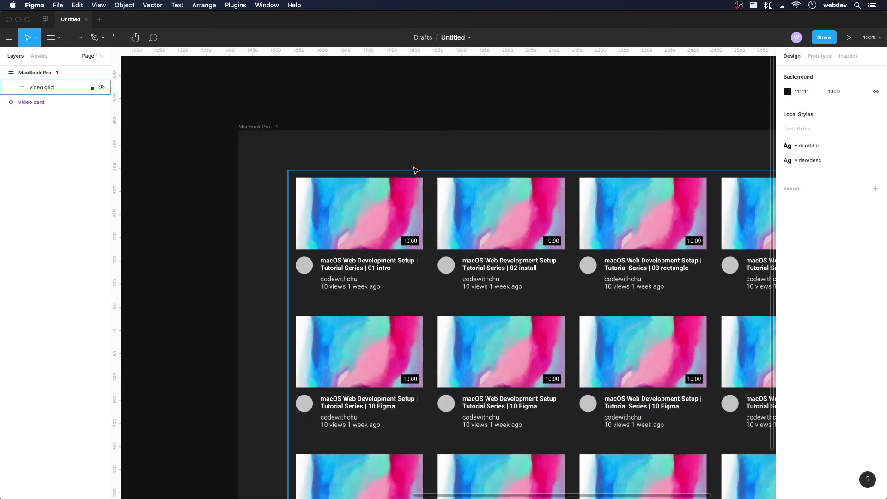
key("t")
left_click(315, 154)
type("mac OS Web Development Setup")
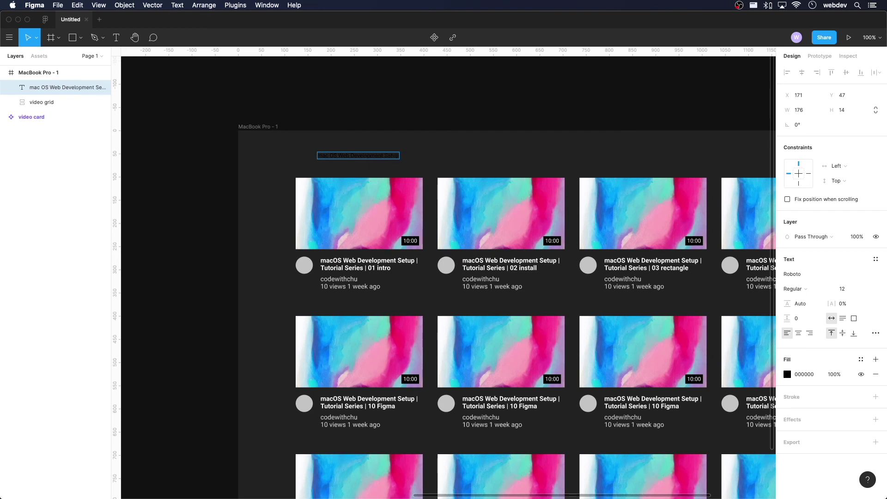
key("Escape")
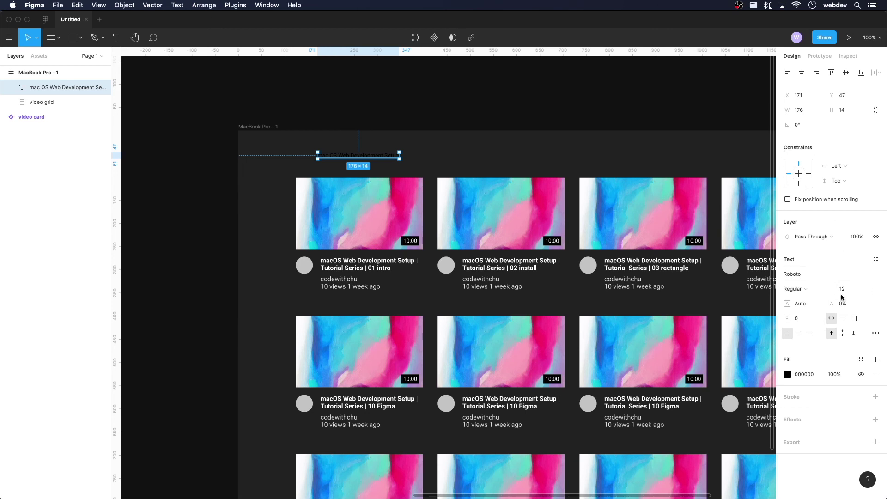
Step: Style the heading above the grid as 24 Bold with fill colour FFFFFF
left_click(869, 290)
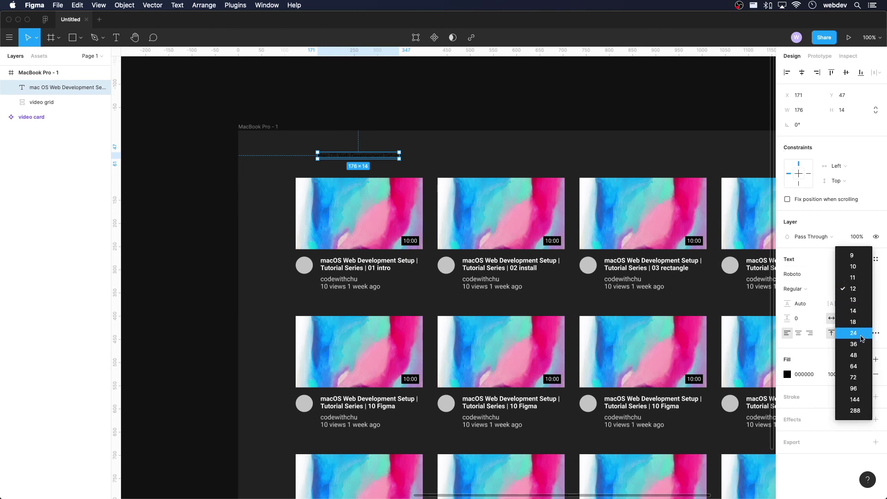
left_click(861, 334)
left_click(798, 289)
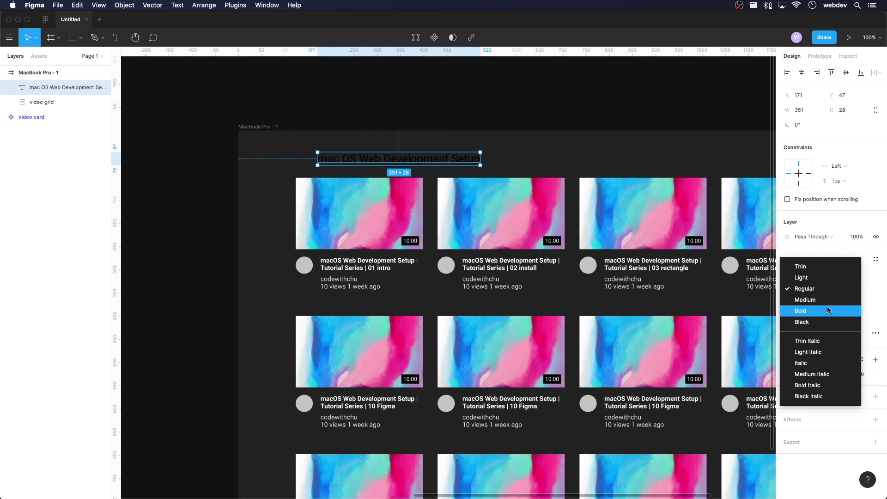
left_click(827, 310)
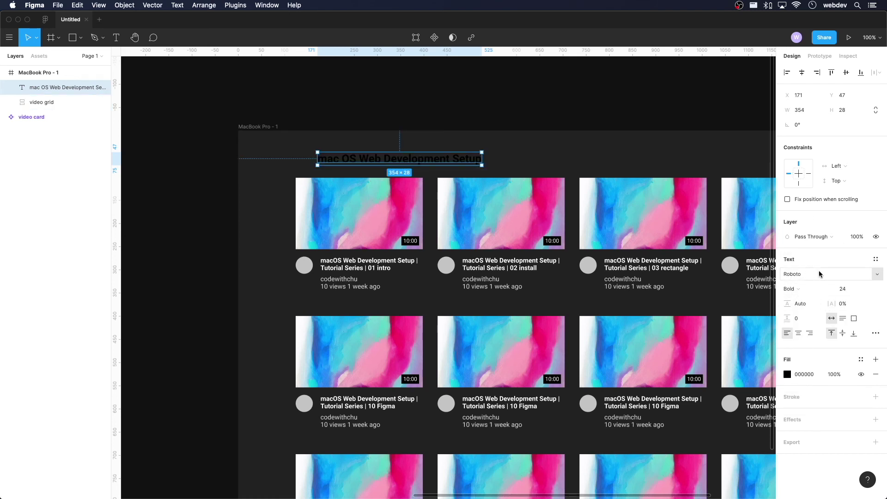
left_click(787, 374)
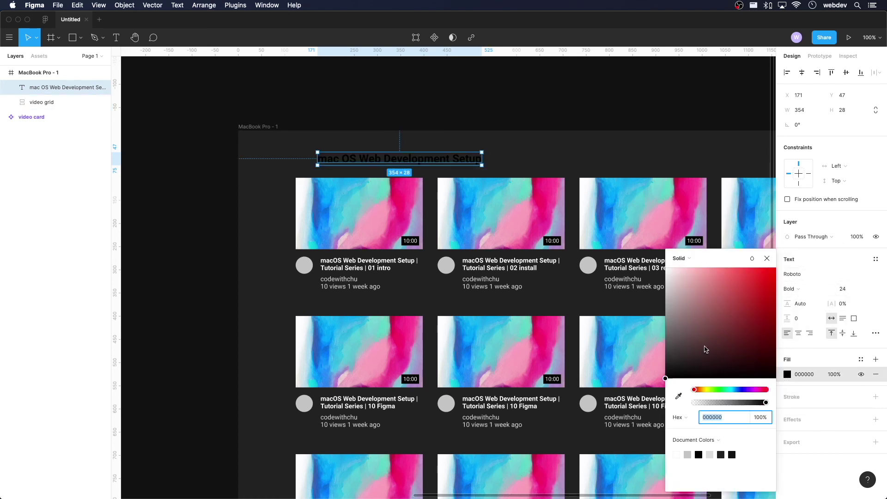
type("ffffff")
key("Return")
Step: Position the heading at X 130, Y 32 above the first video card and shift the grid slightly down
left_click_drag(363, 160, 343, 160)
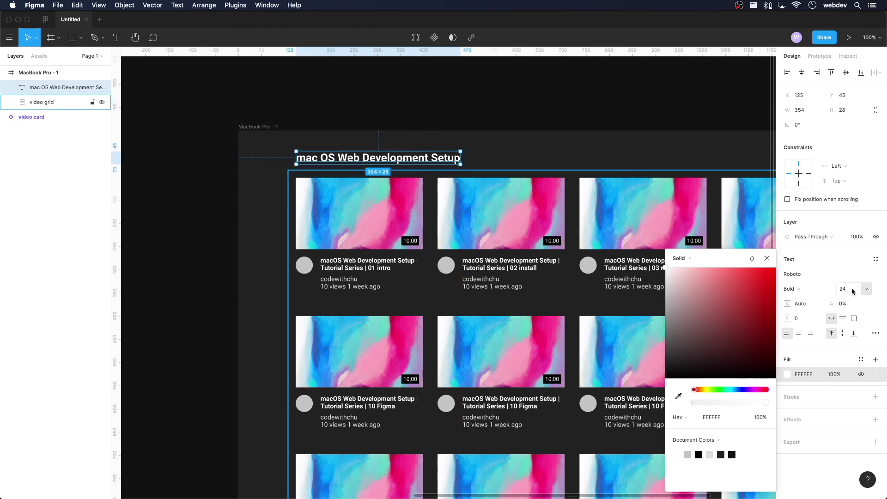
left_click(534, 117)
left_click(485, 174)
left_click(423, 157, "shift")
left_click_drag(423, 154, 421, 137)
key("Escape")
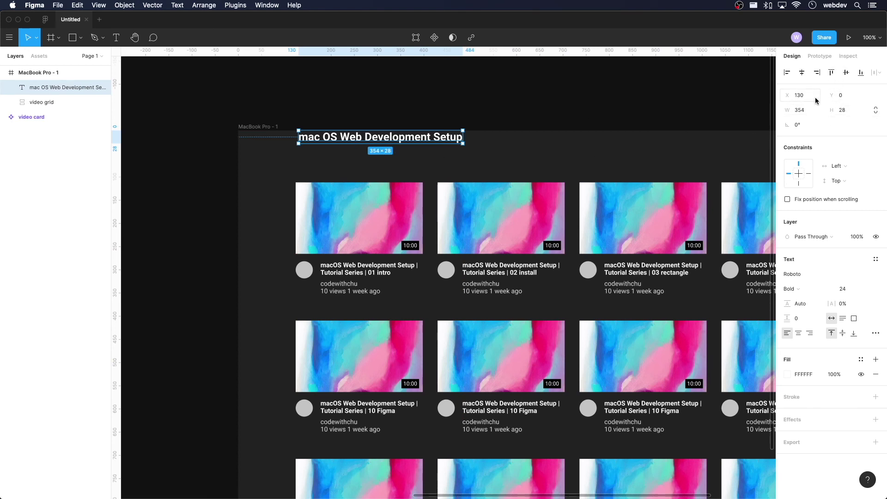
left_click(855, 96)
key("Return")
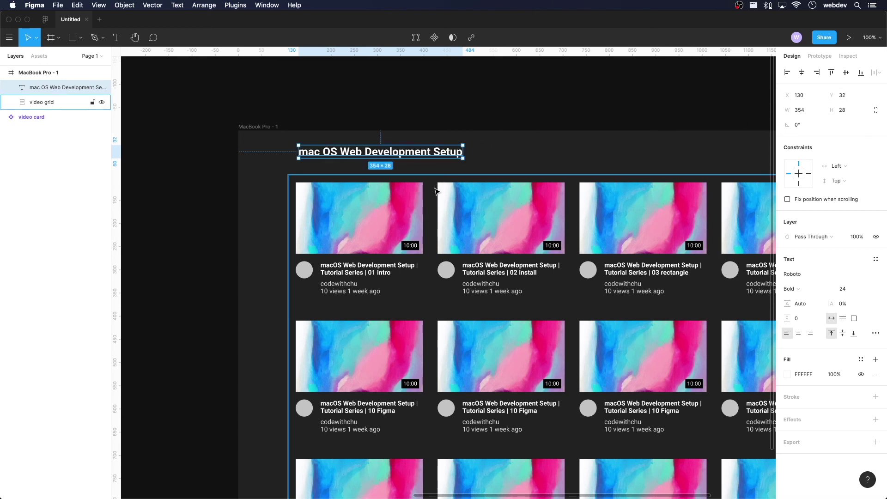
Step: Move the video grid up to Y 60 beneath the heading and line the heading up with the first card's left edge
left_click(466, 203)
left_click_drag(466, 204, 465, 187)
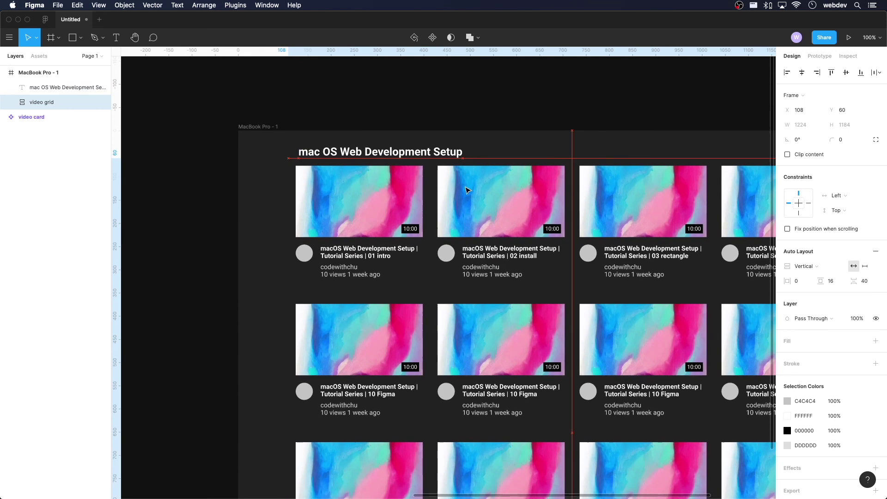
left_click_drag(368, 153, 365, 152)
Step: Group the heading and the video grid together, and clear the selection
left_click(377, 201, "shift")
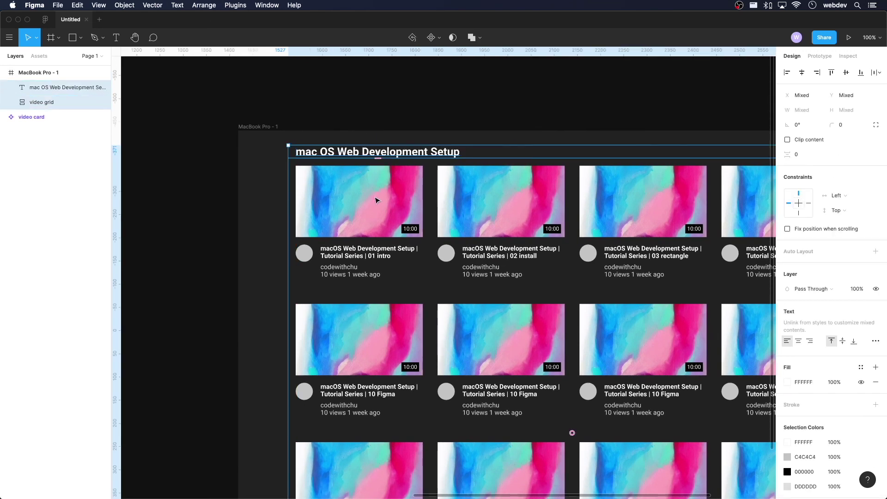
key("super+g")
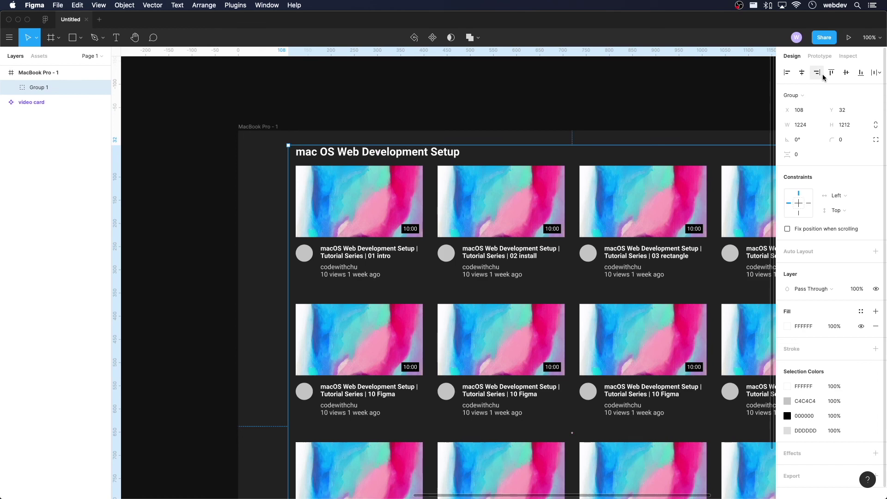
left_click(519, 103)
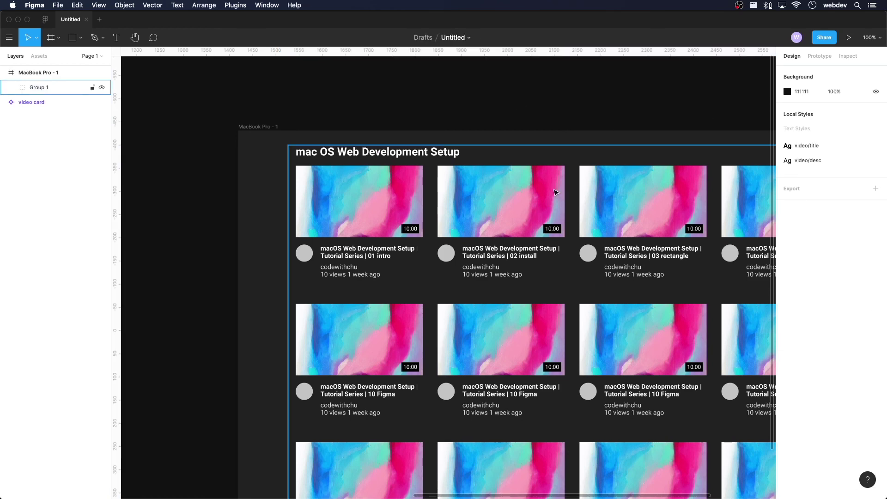
Step: Measure the spacing between the third card's description text and the second video row
left_click(620, 277, "super")
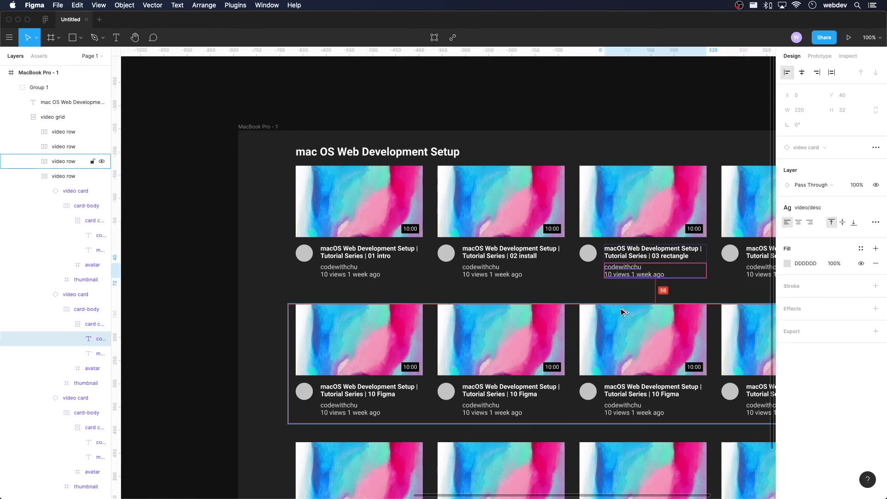
left_click(619, 309, "alt")
key("shift+1")
left_click(676, 275)
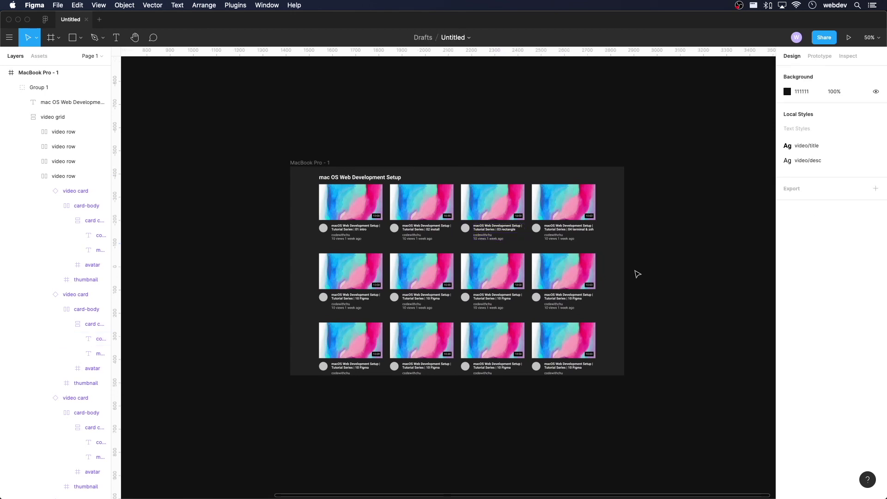
Step: Move the heading and grid group to X 216, Y 118 in the MacBook Pro frame
left_click_drag(427, 202, 453, 202)
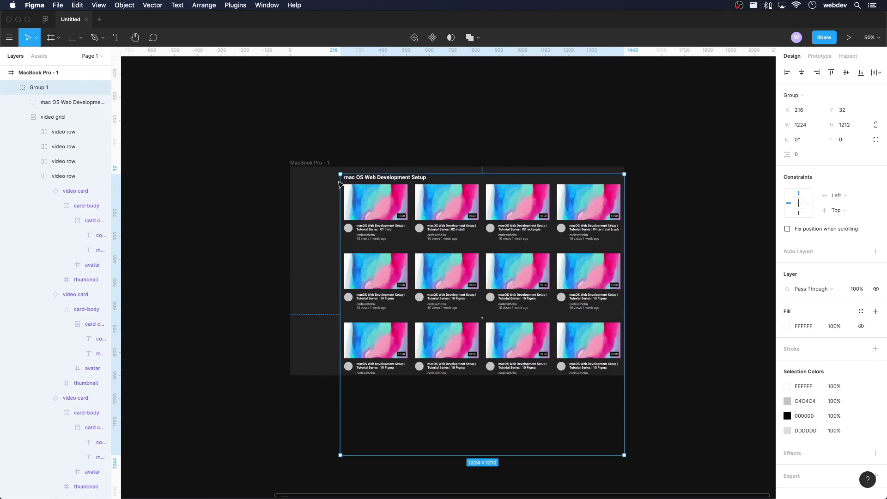
left_click_drag(469, 208, 476, 229)
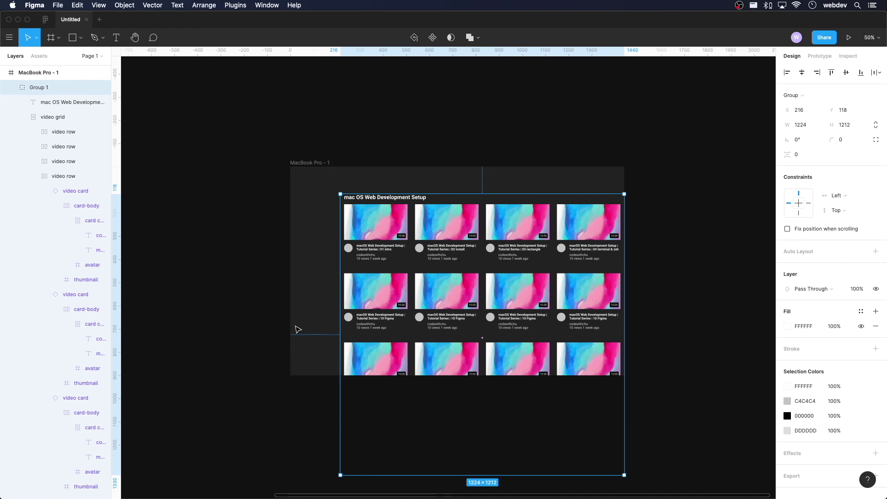
left_click(679, 257)
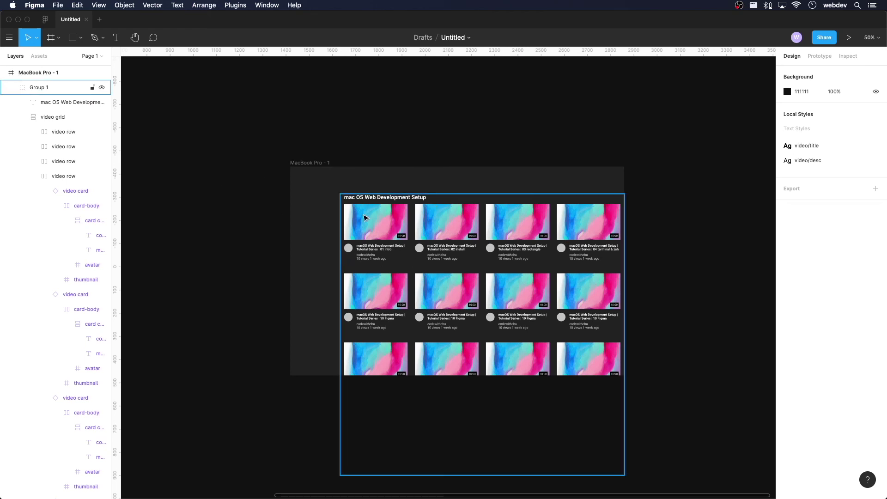
Step: Move the main video card component just outside the MacBook Pro frame's left edge, level with the first video row
scroll(245, 264, "left", 5)
left_click_drag(157, 208, 475, 243)
scroll(474, 244, "right", 10)
scroll(475, 243, "down", 2)
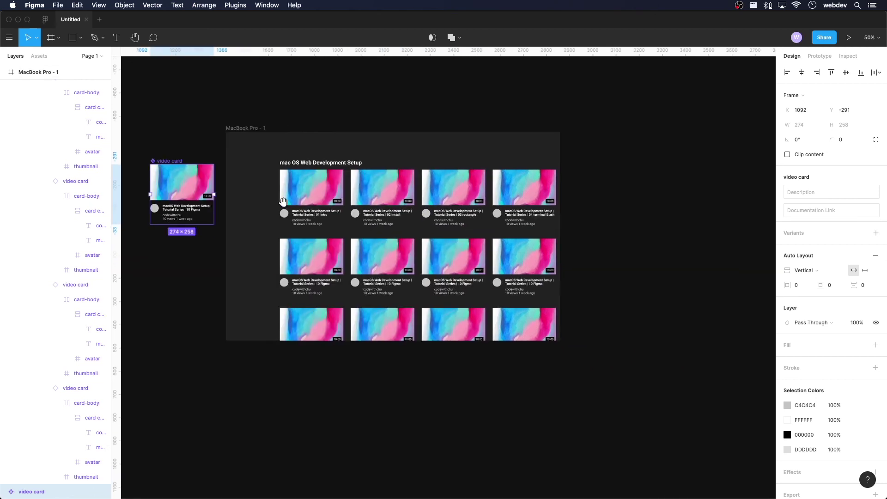
left_click_drag(184, 204, 185, 208)
left_click(183, 239)
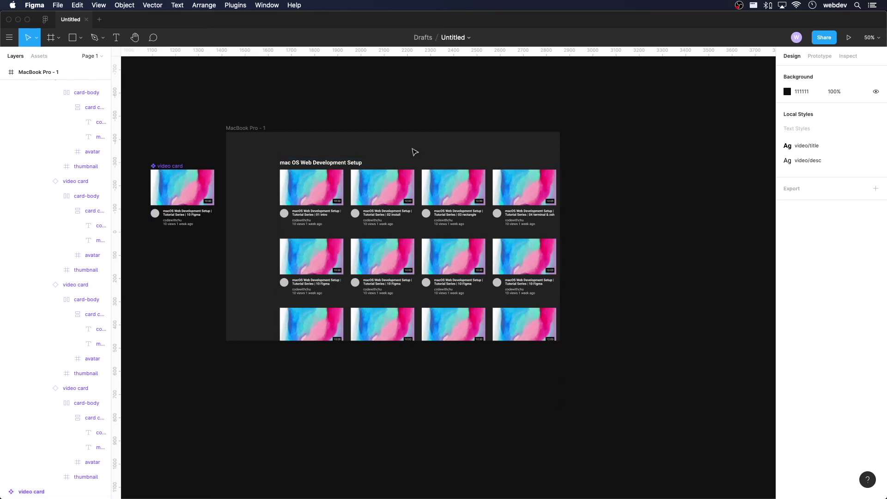
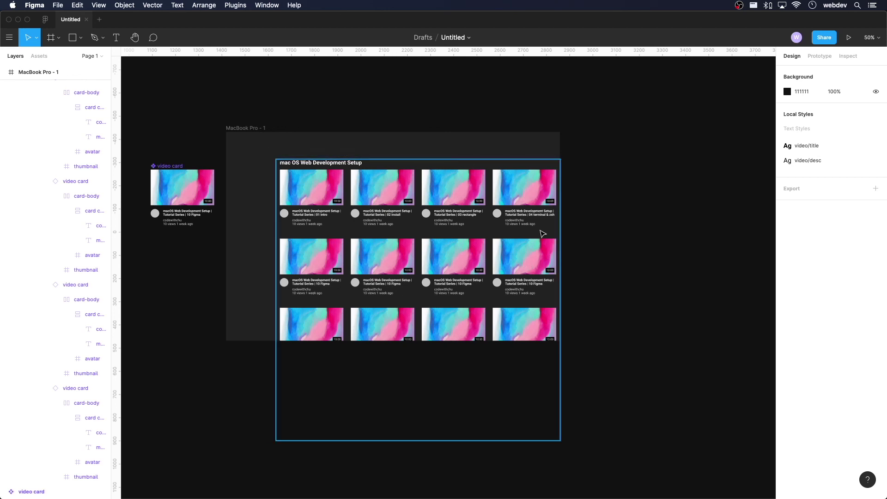
Step: Inspect the CSS properties of the MacBook Pro frame and the grouped heading and grid
left_click(257, 133)
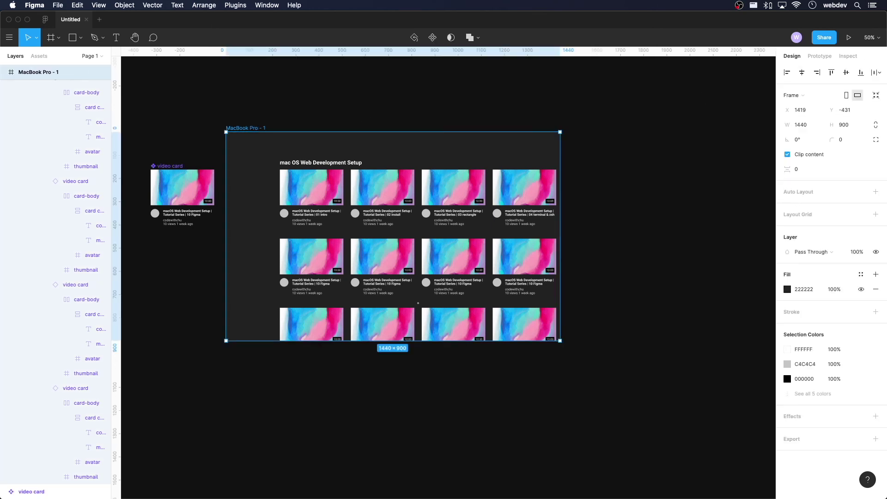
left_click(857, 56)
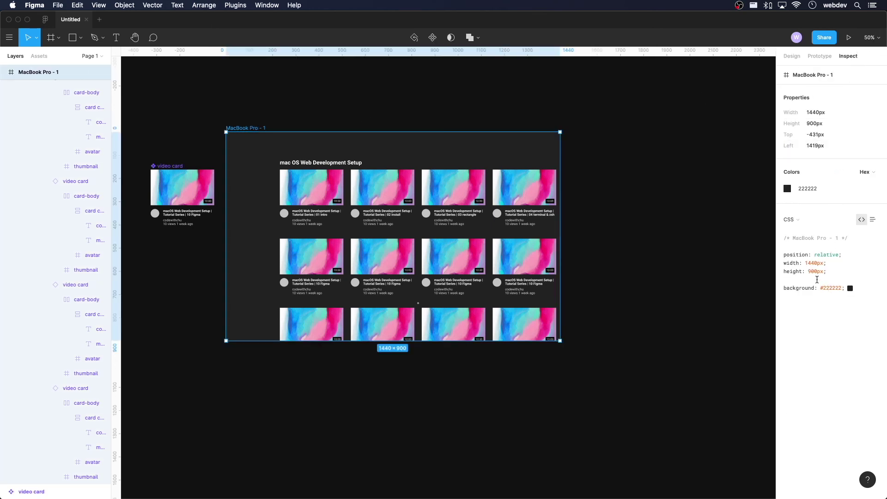
left_click(333, 168)
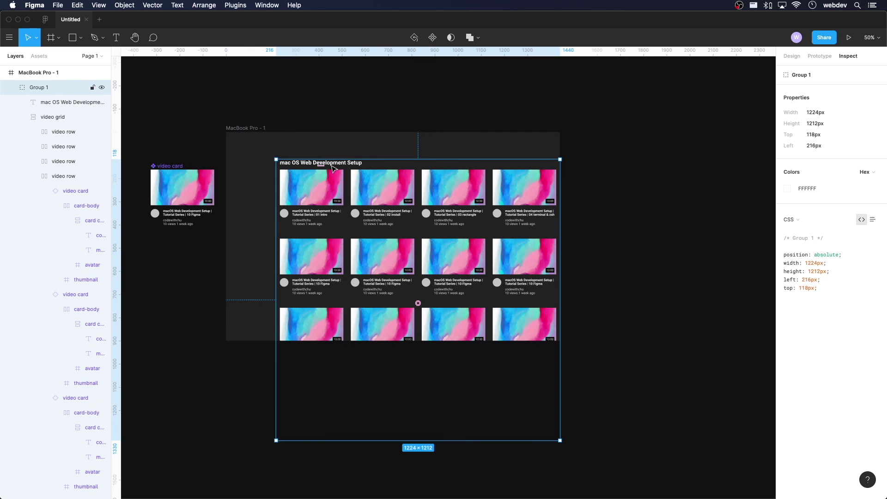
Step: Inspect the heading's typography and CSS code, highlighting the font-family line and the full block, and clear the selection
double_click(333, 168)
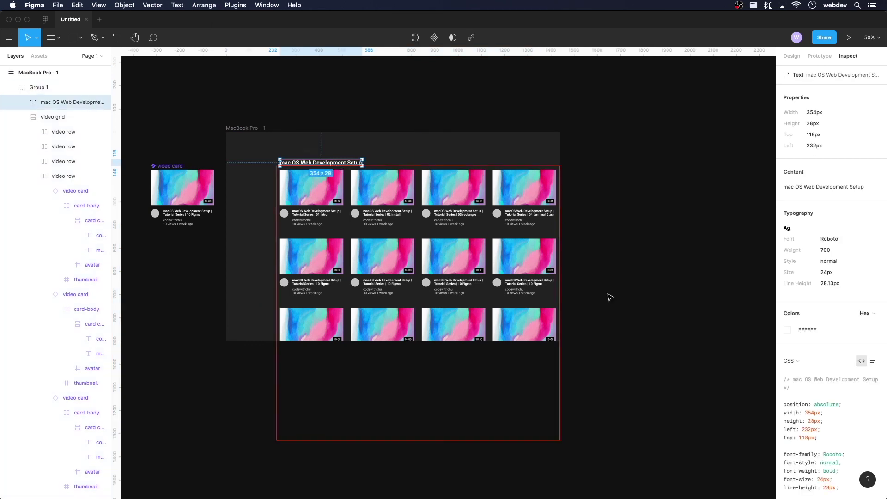
scroll(837, 422, "down", 2)
triple_click(847, 412)
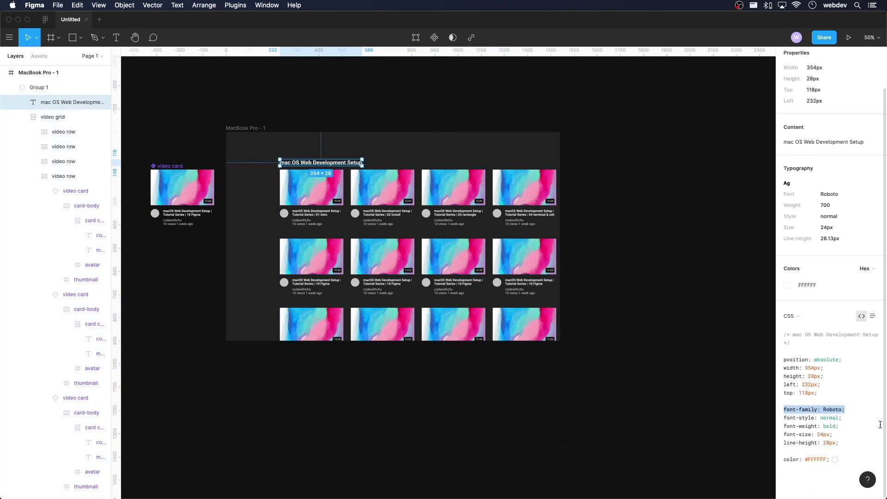
left_click_drag(850, 420, 819, 418)
left_click(825, 428)
left_click_drag(839, 459, 733, 320)
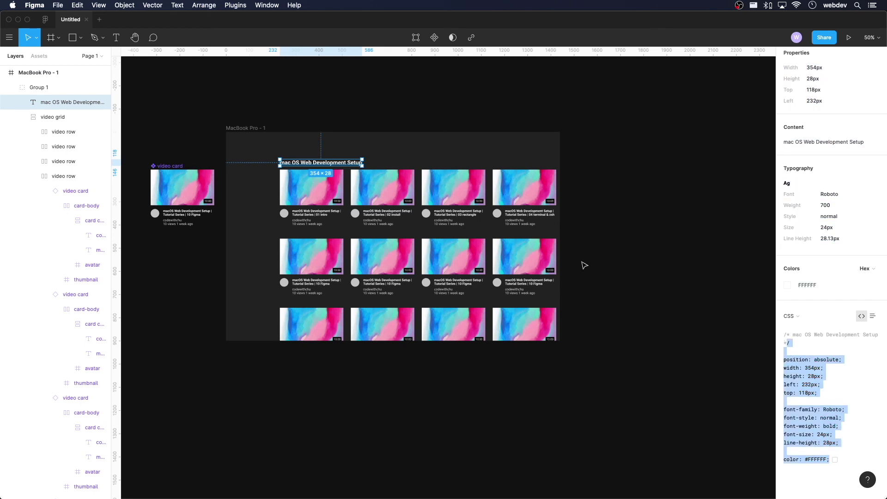
left_click(620, 293)
left_click(510, 174)
left_click(594, 147)
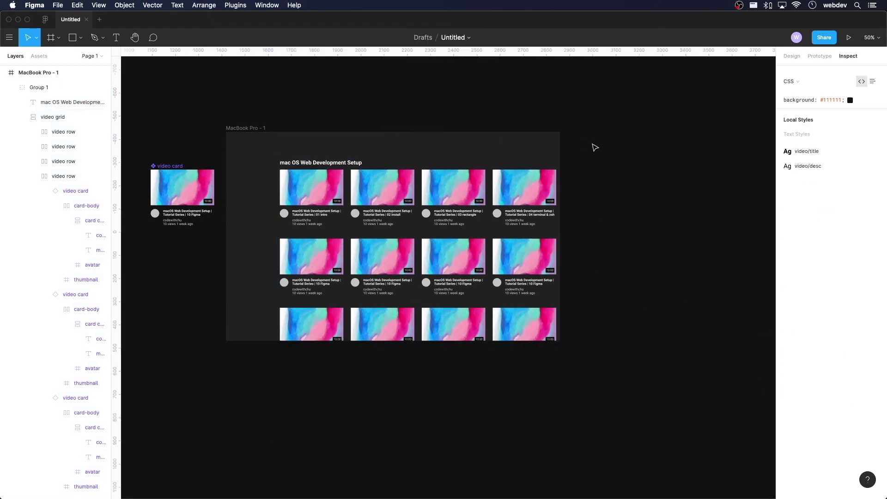